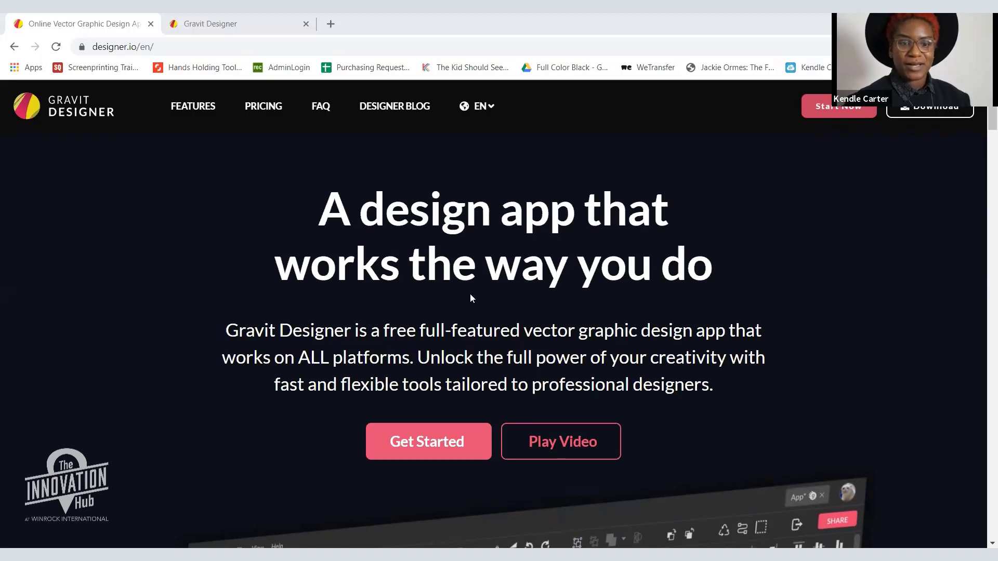
scroll(467, 299, "down", 5)
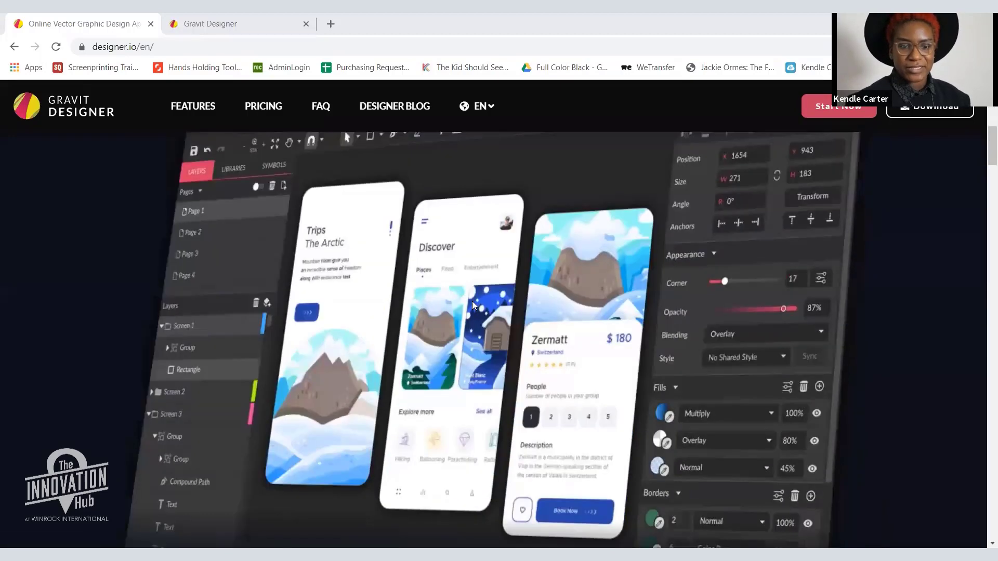
scroll(474, 305, "down", 10)
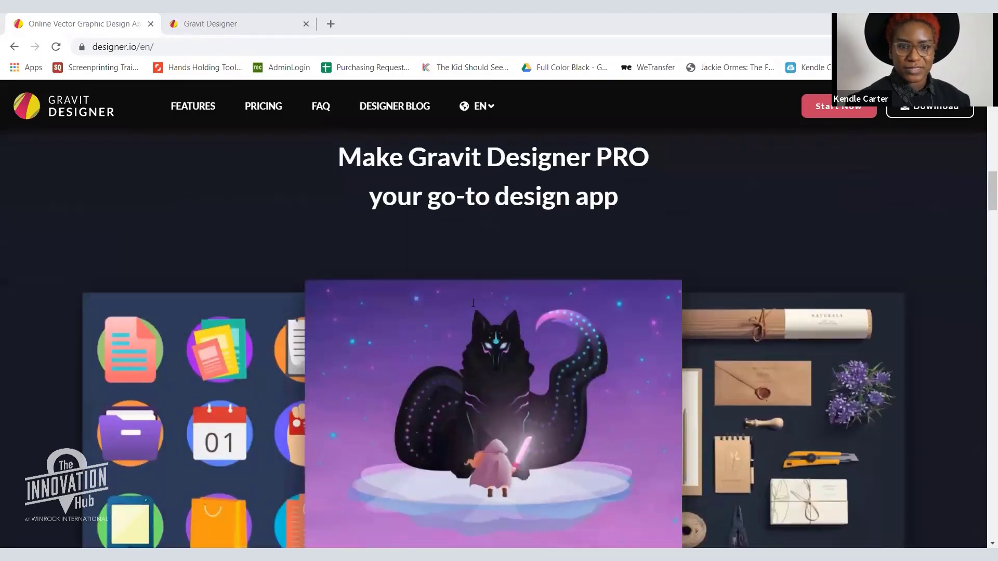
scroll(473, 303, "down", 6)
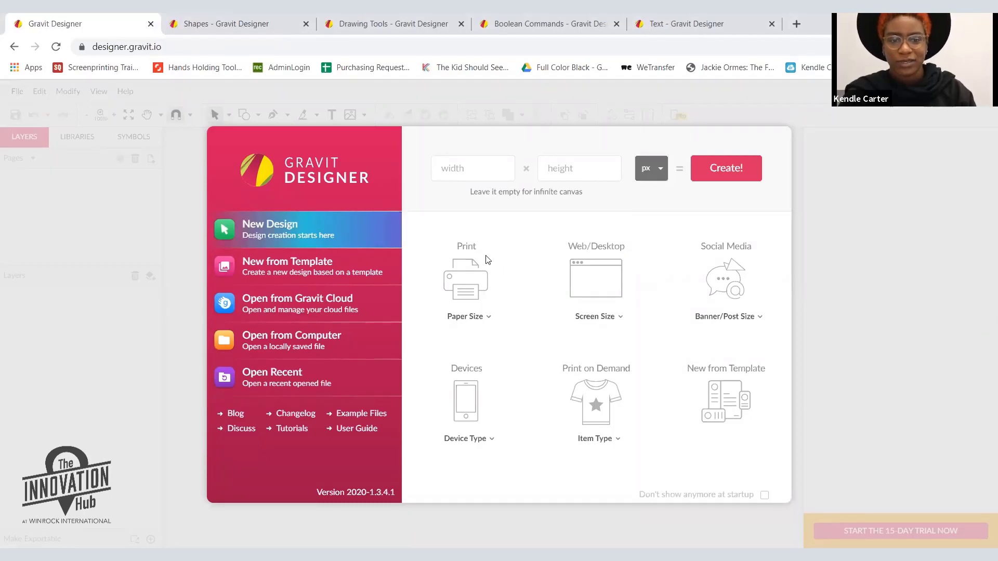
Create a new design 8.5 wide by 11 high, measured in inches.
left_click(464, 167)
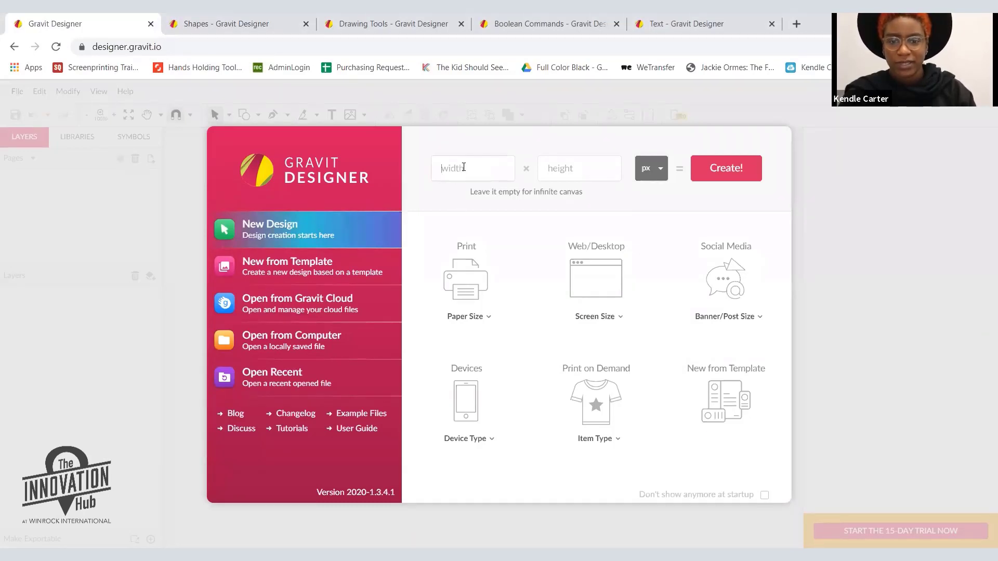
type("8.5")
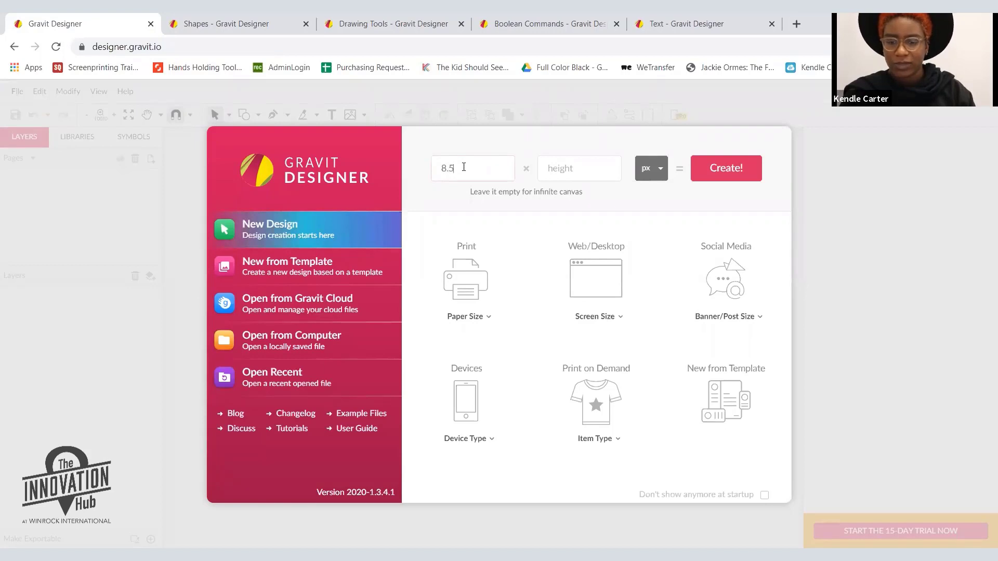
left_click(574, 168)
type("11")
left_click(662, 171)
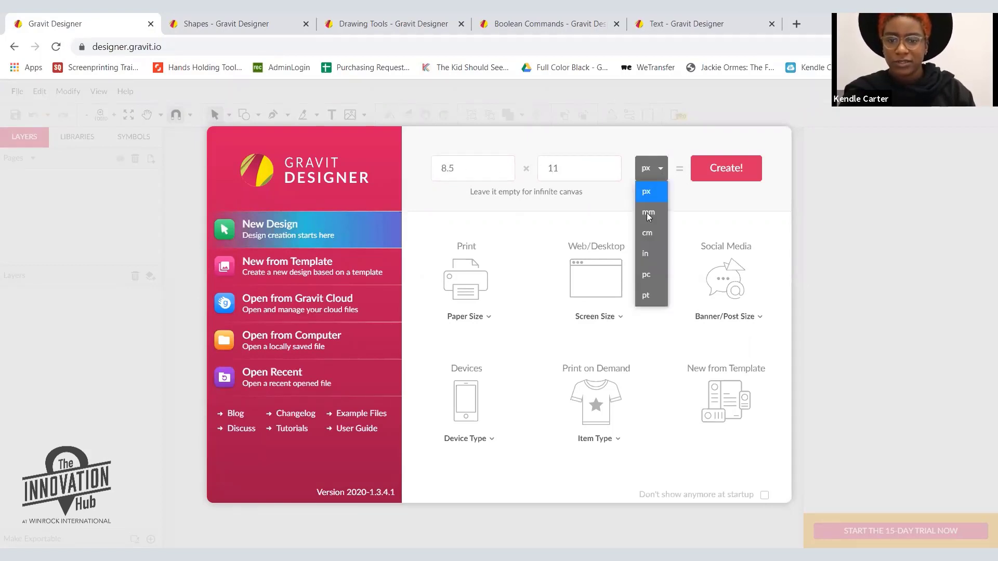
left_click(649, 248)
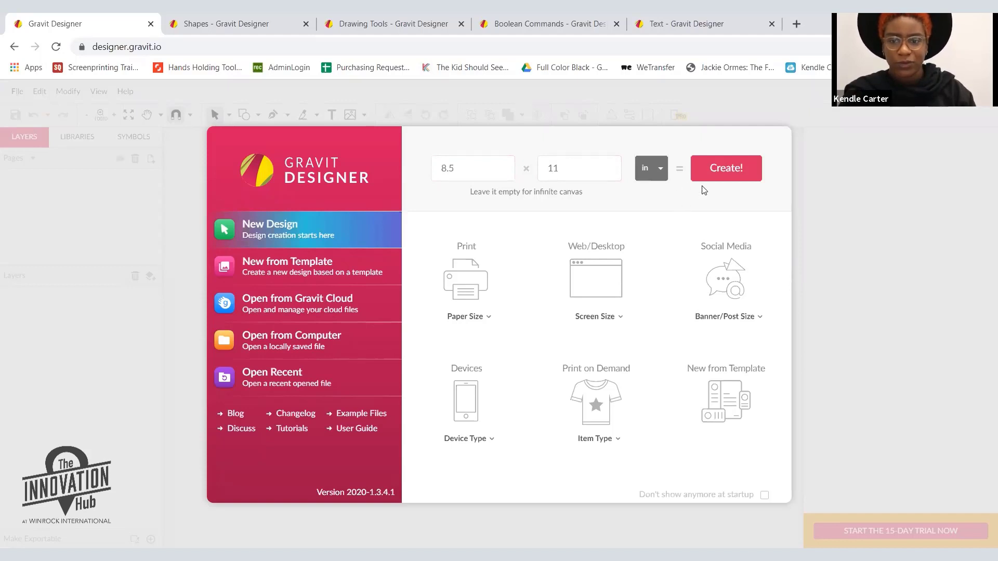
left_click(713, 170)
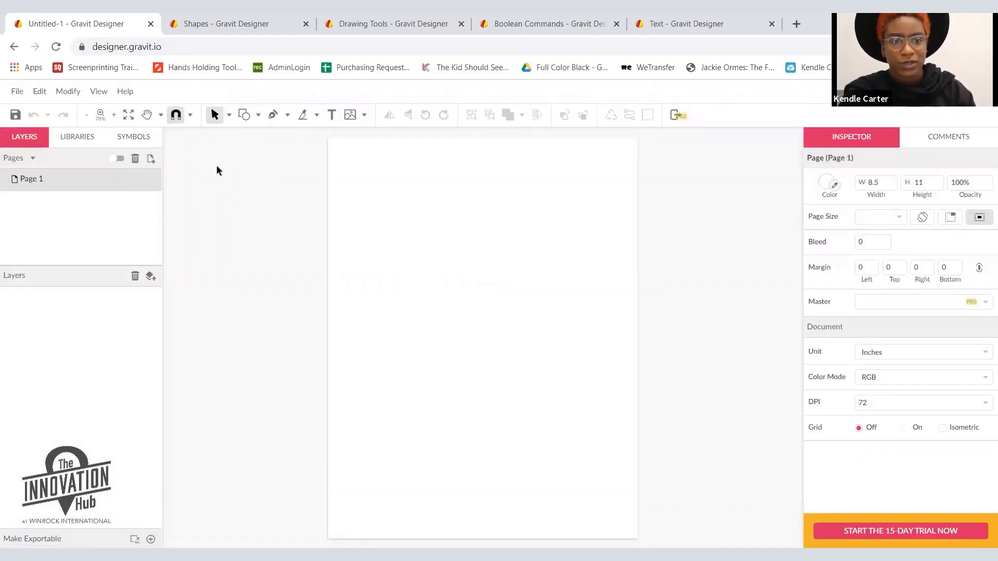
Zoom the blank page out to 25% and back in to 100%.
left_click(100, 115)
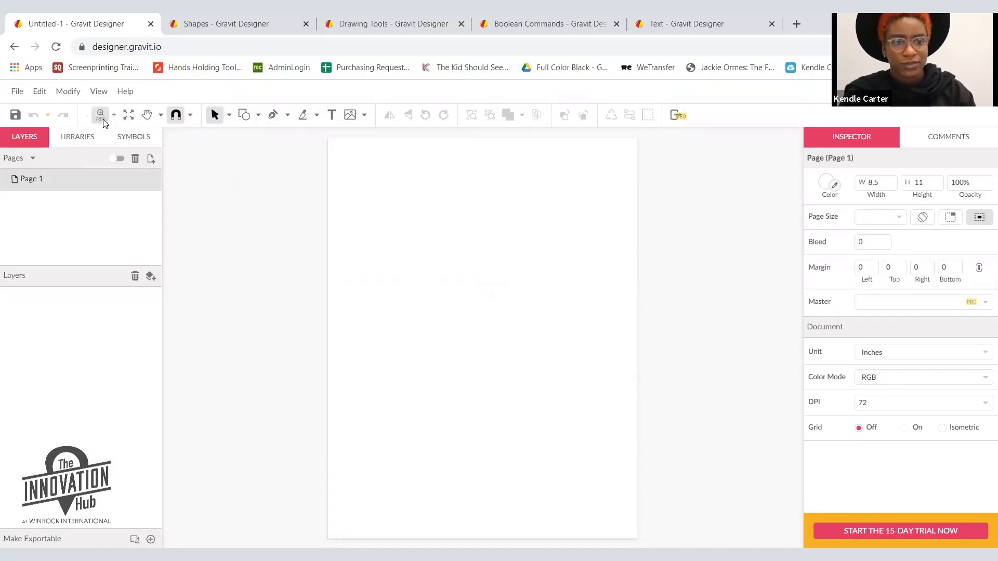
left_click(101, 119)
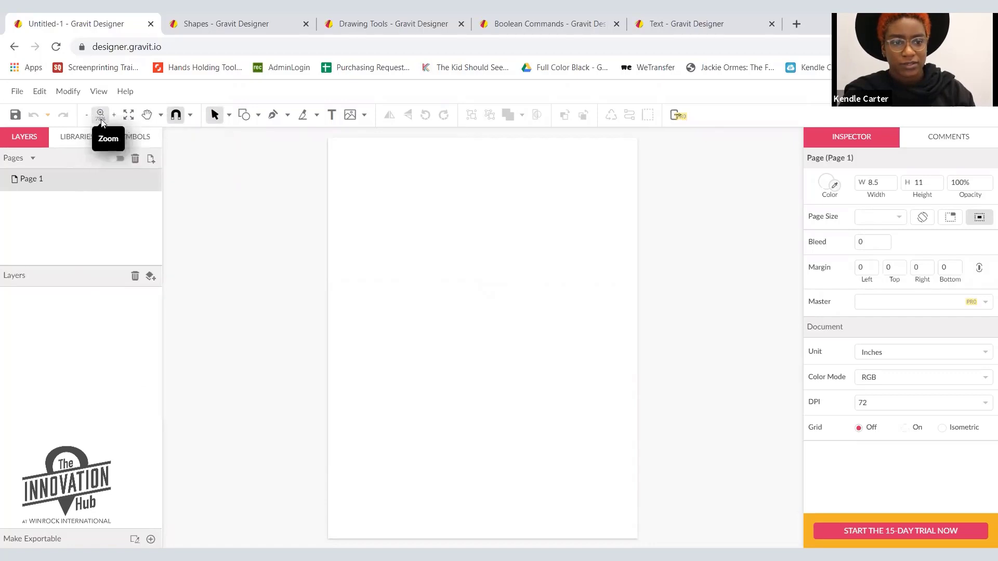
left_click(101, 118)
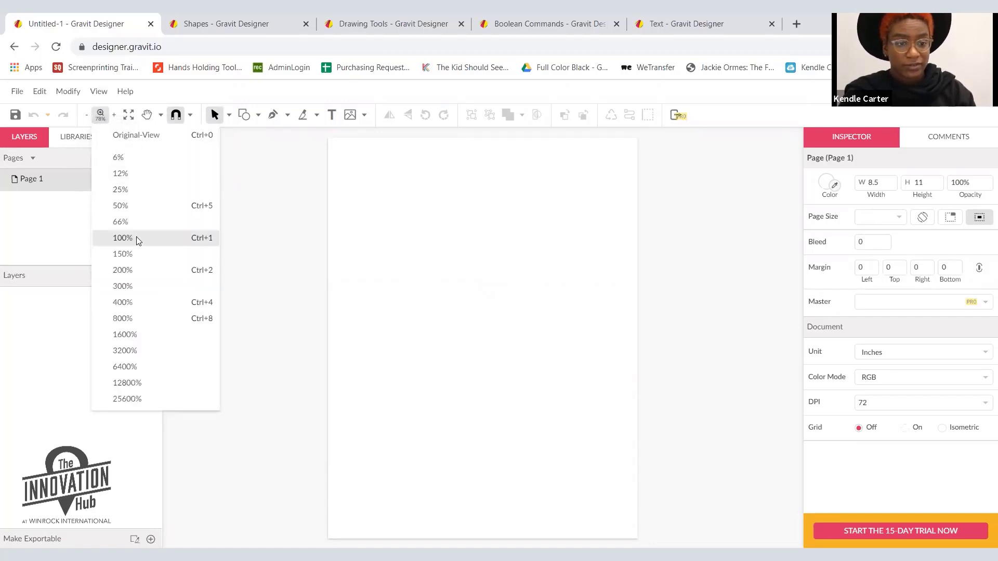
left_click(87, 118)
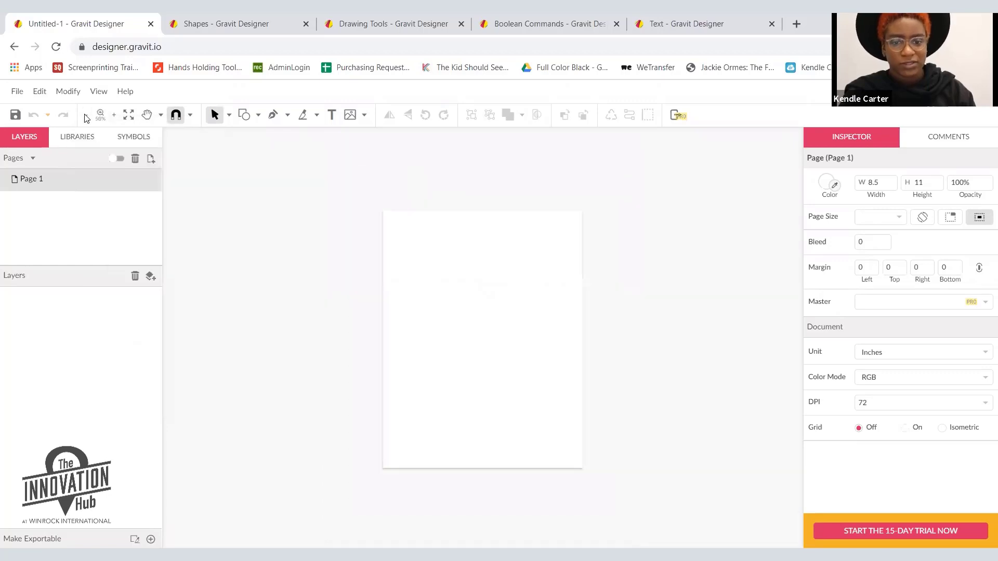
left_click(86, 119)
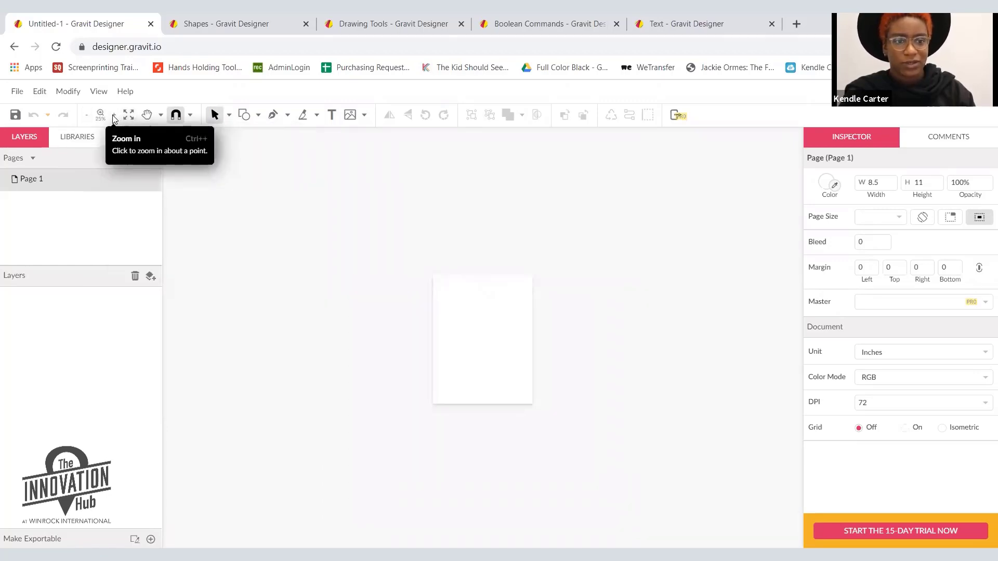
left_click(113, 116)
left_click(113, 116)
left_click(113, 116)
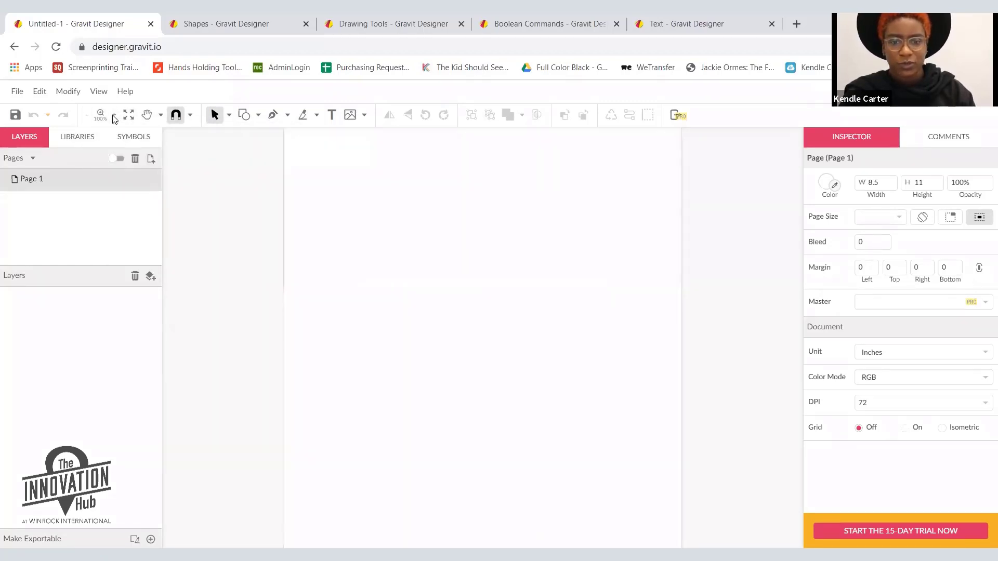
Set the canvas zoom to 66%, and fit the whole page in the view.
left_click(100, 115)
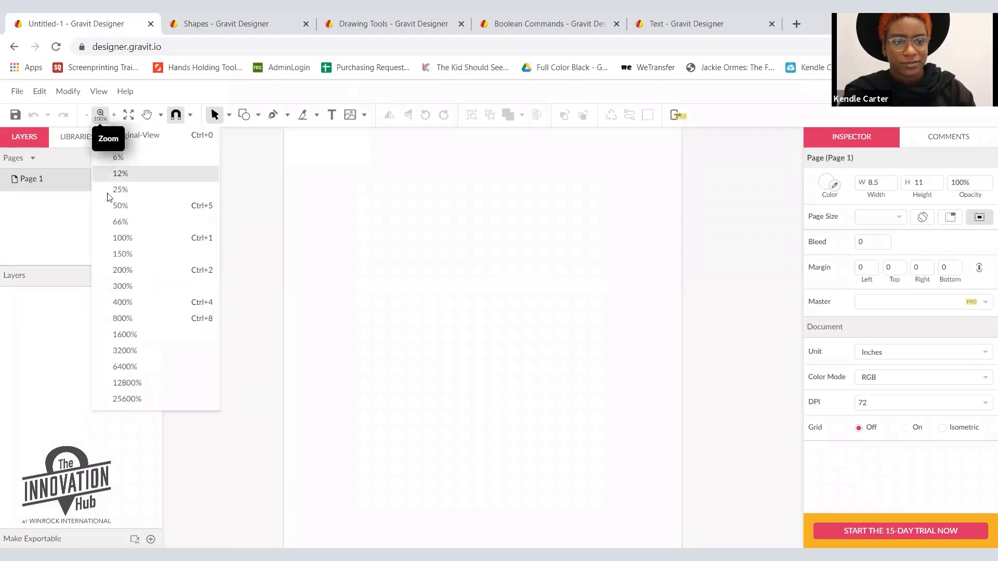
left_click(128, 222)
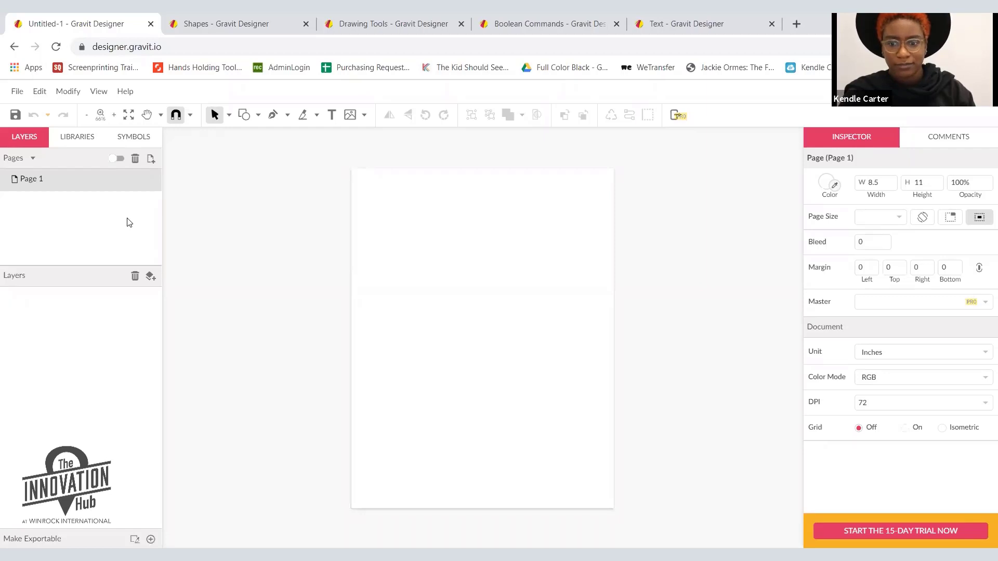
left_click(130, 115)
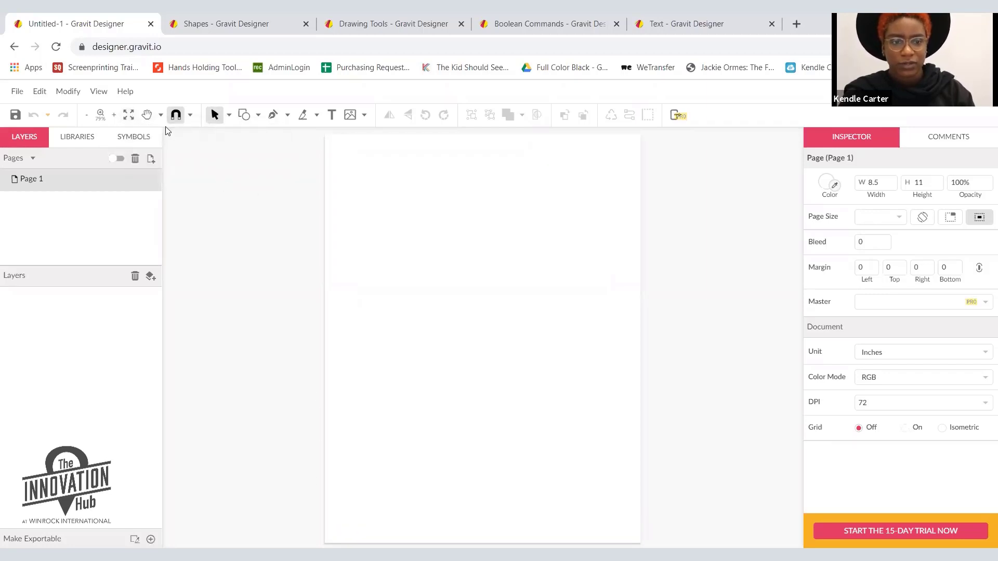
Examine the Hand, selection, shape, pen and text tools and the variants each one offers.
left_click(147, 115)
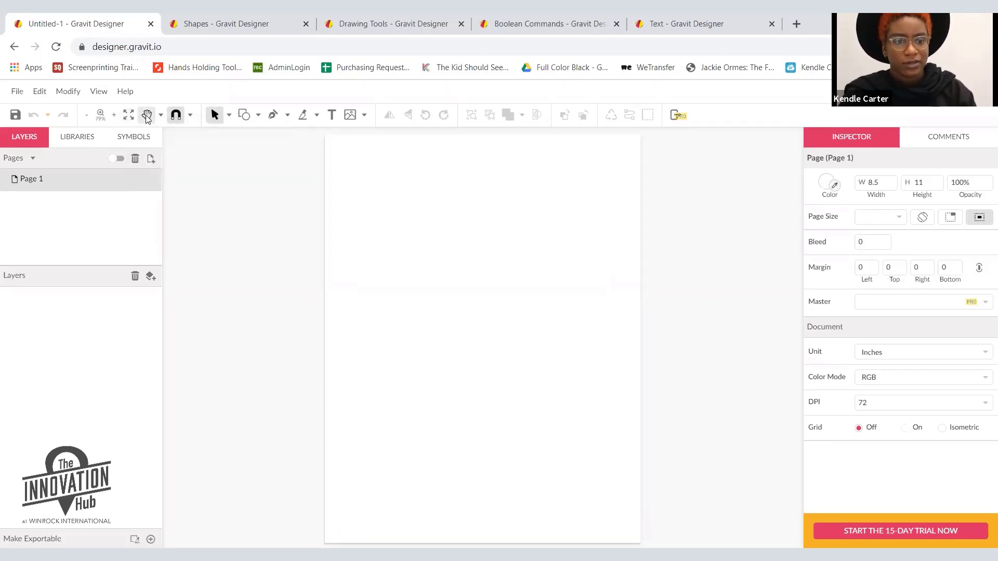
mouse_move(525, 278)
left_mouse_down()
mouse_move(355, 278)
mouse_move(679, 279)
mouse_move(434, 292)
mouse_move(385, 283)
mouse_move(601, 274)
mouse_move(515, 278)
mouse_move(572, 279)
mouse_move(525, 278)
left_mouse_up()
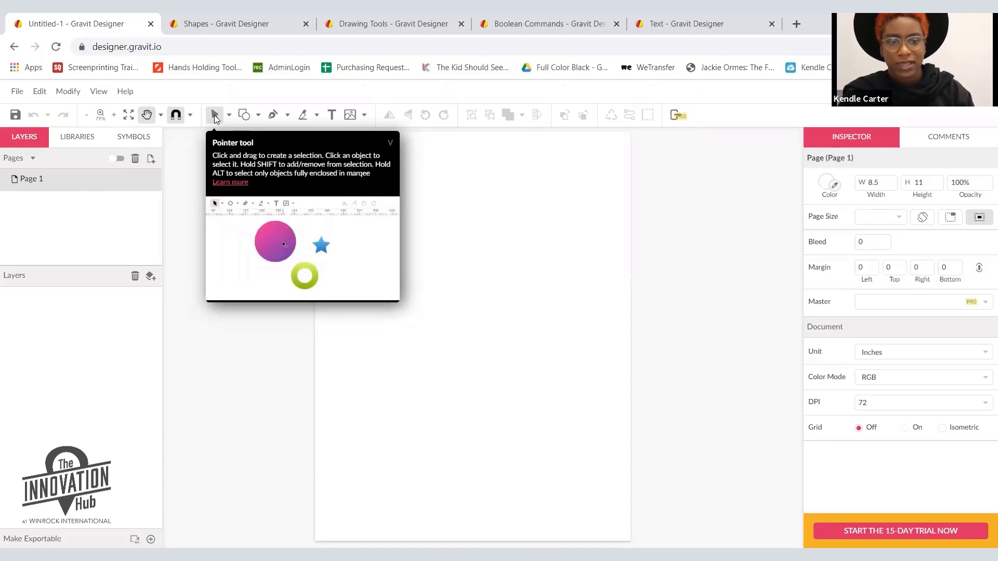
left_click(228, 116)
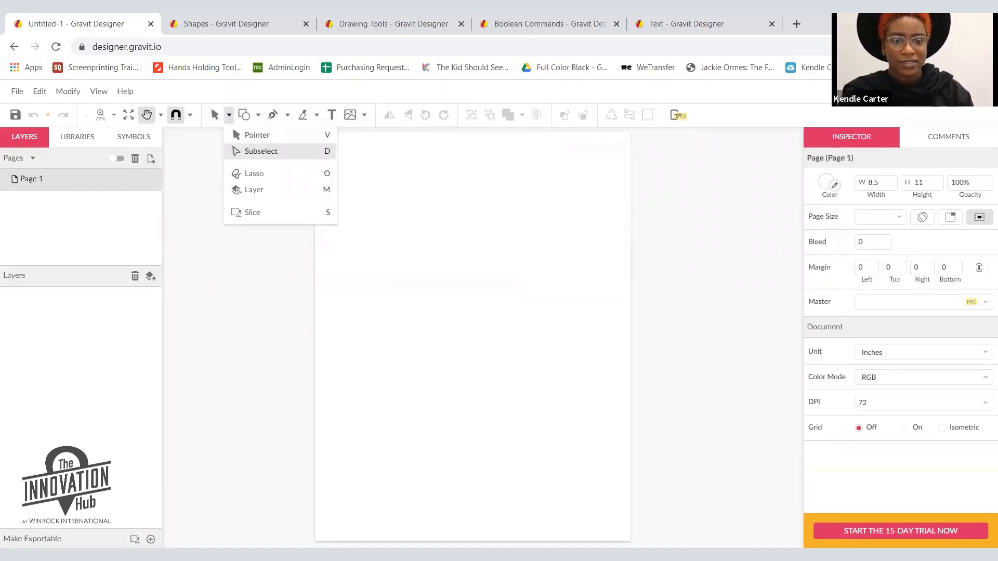
left_click(235, 151)
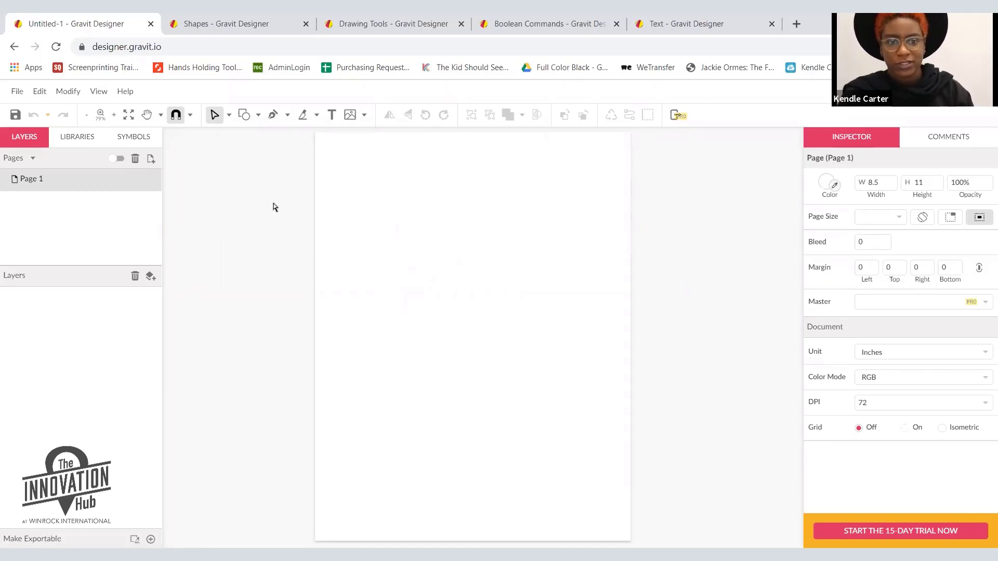
left_click(259, 116)
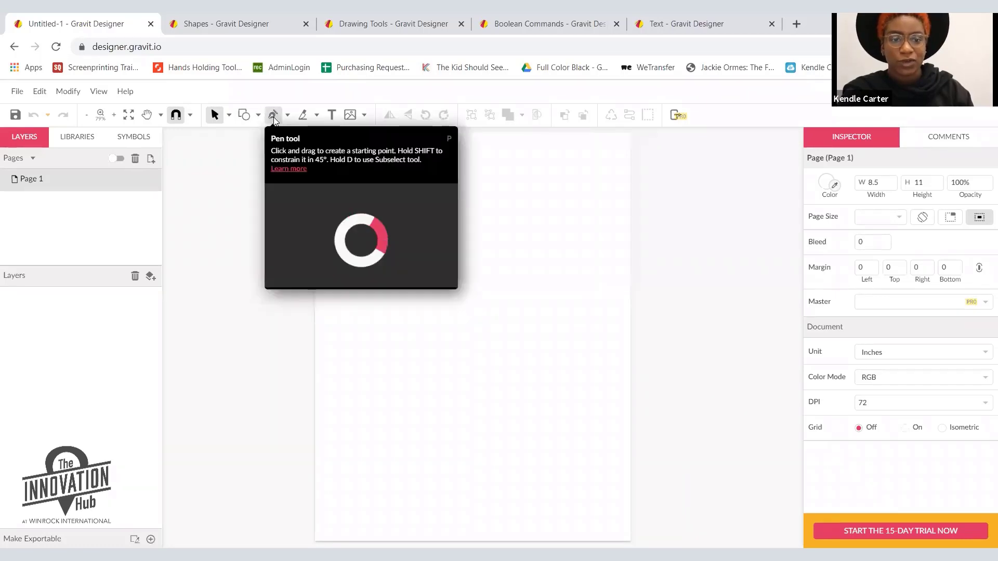
left_click(287, 115)
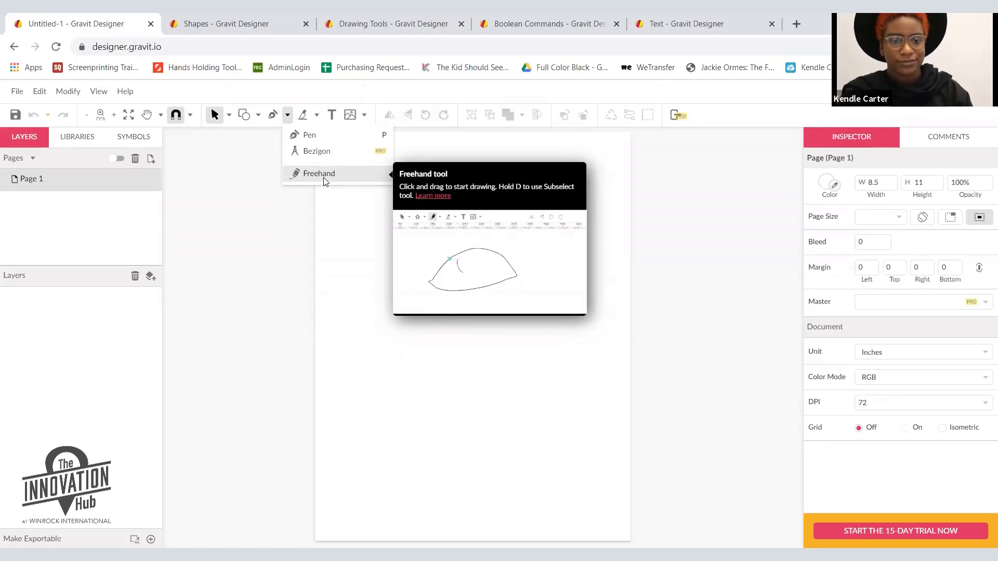
left_click(288, 118)
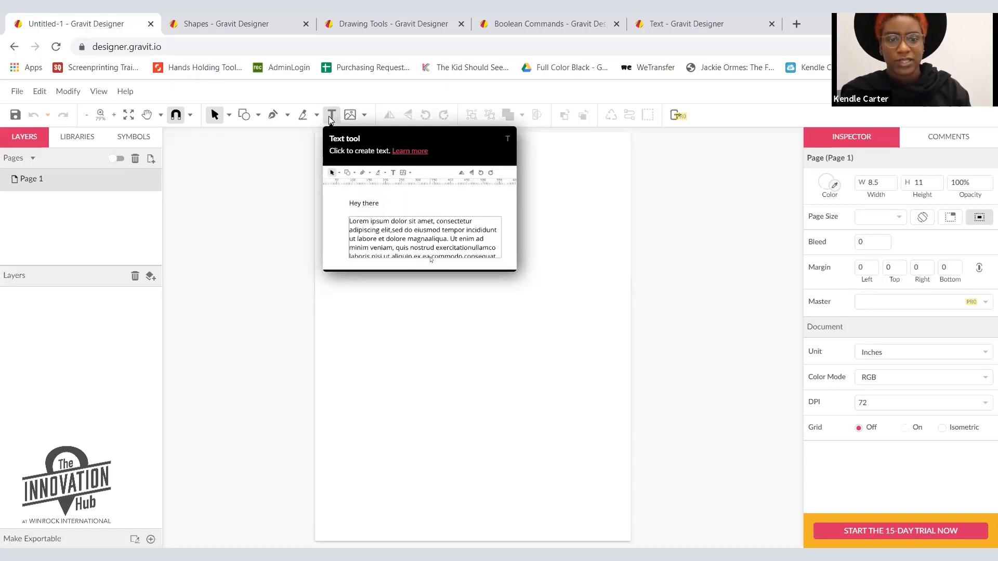
left_click(330, 116)
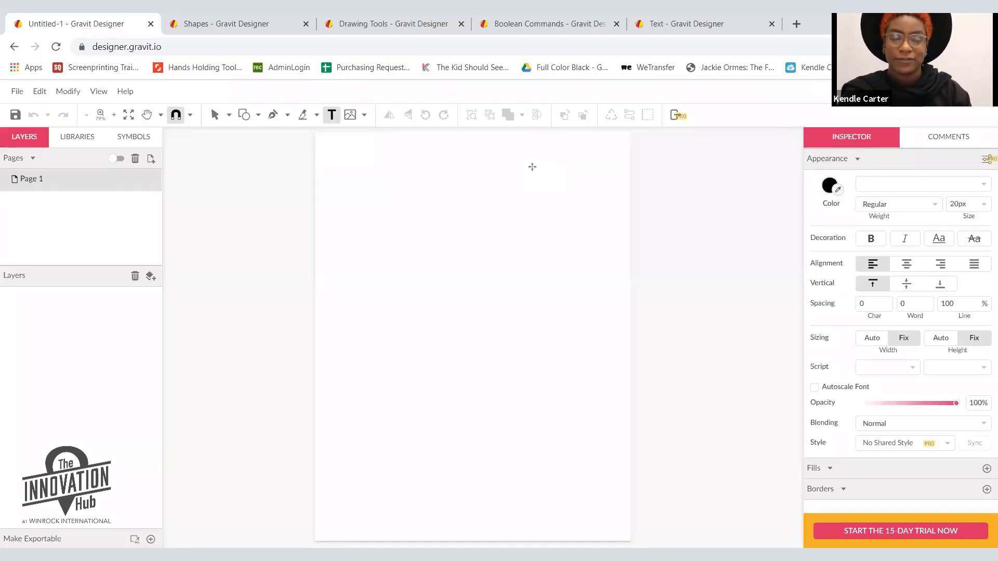
Switch to the Shapes document and activate the Rectangle tool.
key("ctrl+Tab")
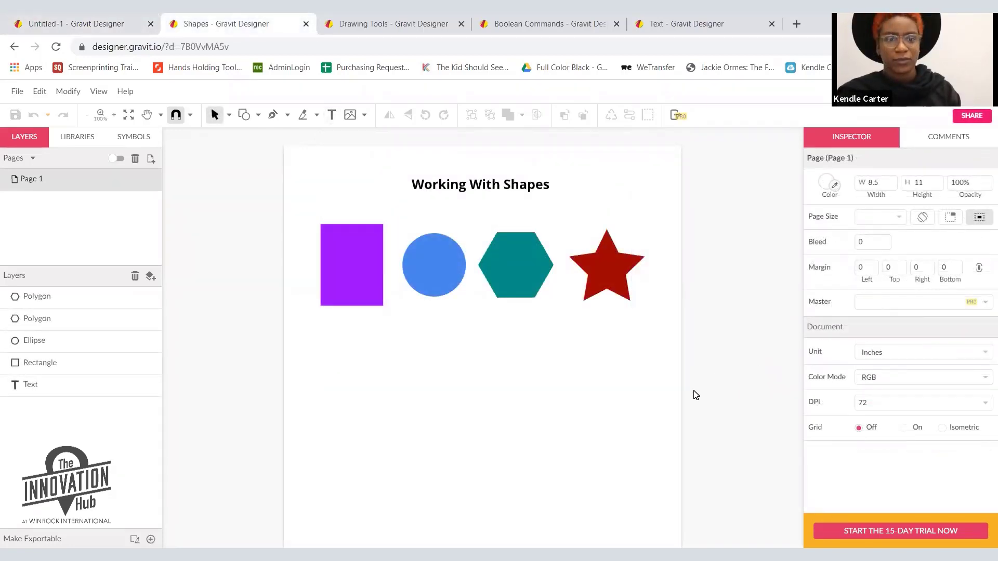
left_click(258, 115)
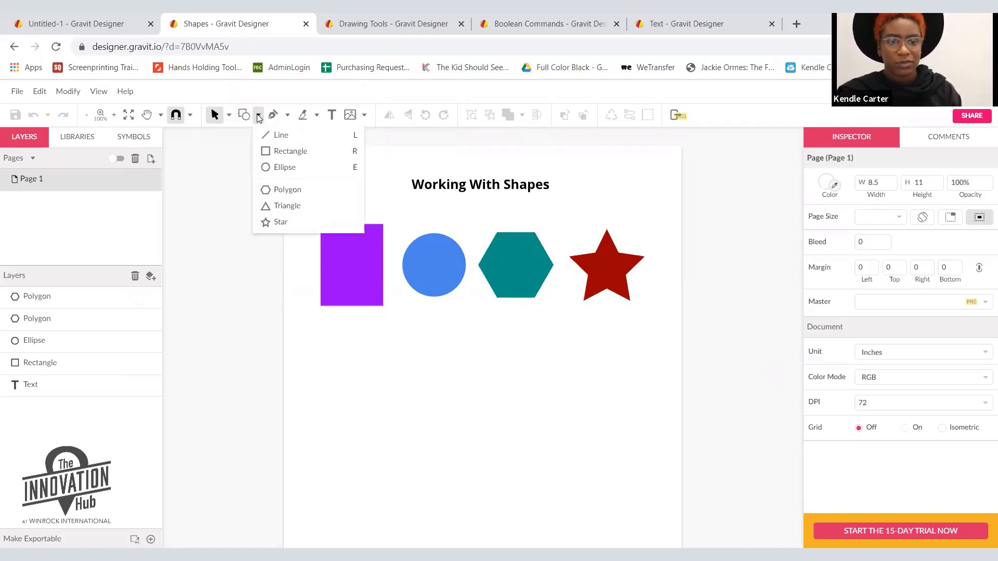
left_click(305, 156)
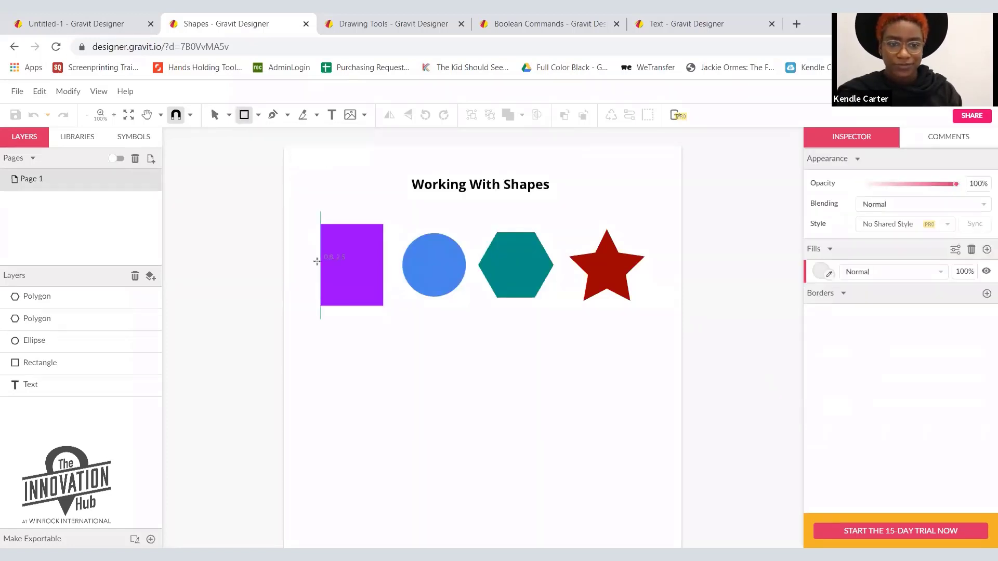
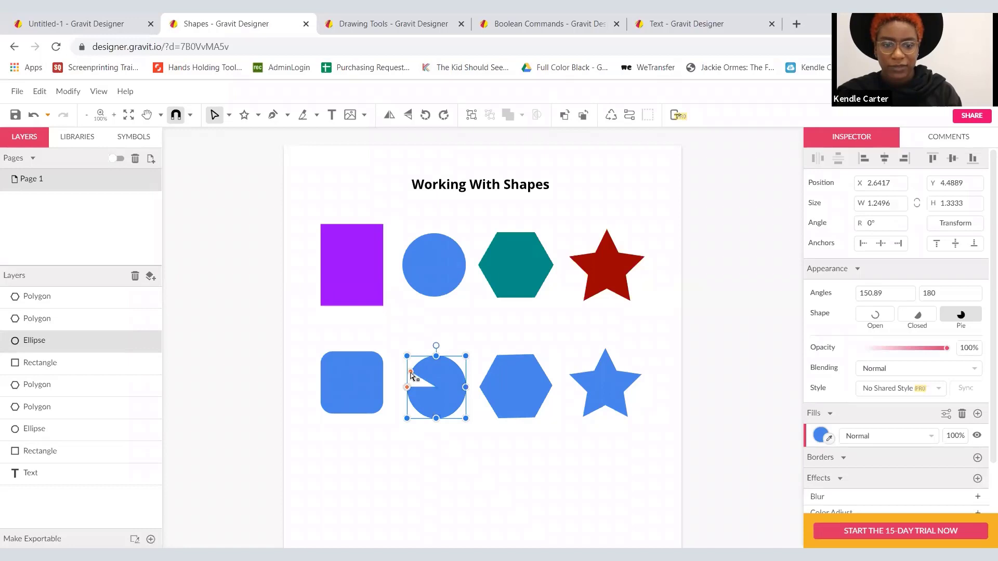
Widen the notch in the blue pie shape of the lower row, setting its first angle to about 133°.
left_click_drag(411, 373, 416, 365)
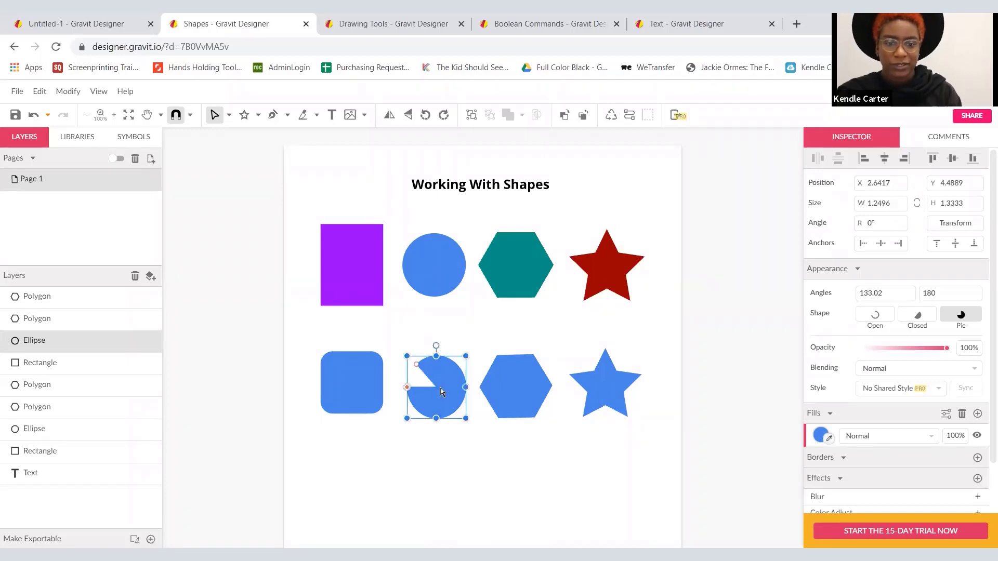
left_click(387, 425)
left_click(433, 397)
left_click(468, 419)
Try pulling the lower blue hexagon's side points inward to a size of 40%, and undo the change.
left_click(525, 384)
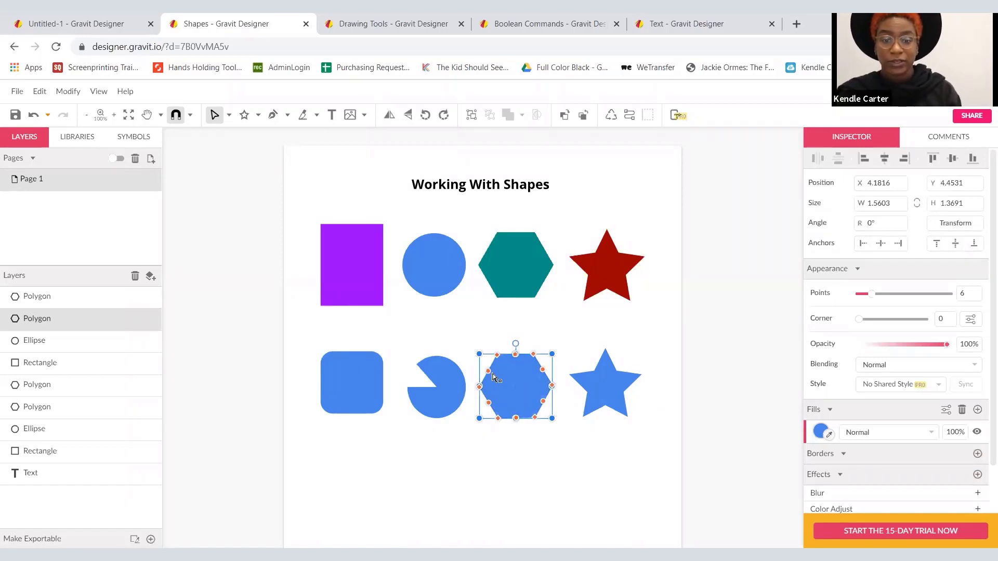
left_click_drag(489, 372, 501, 384)
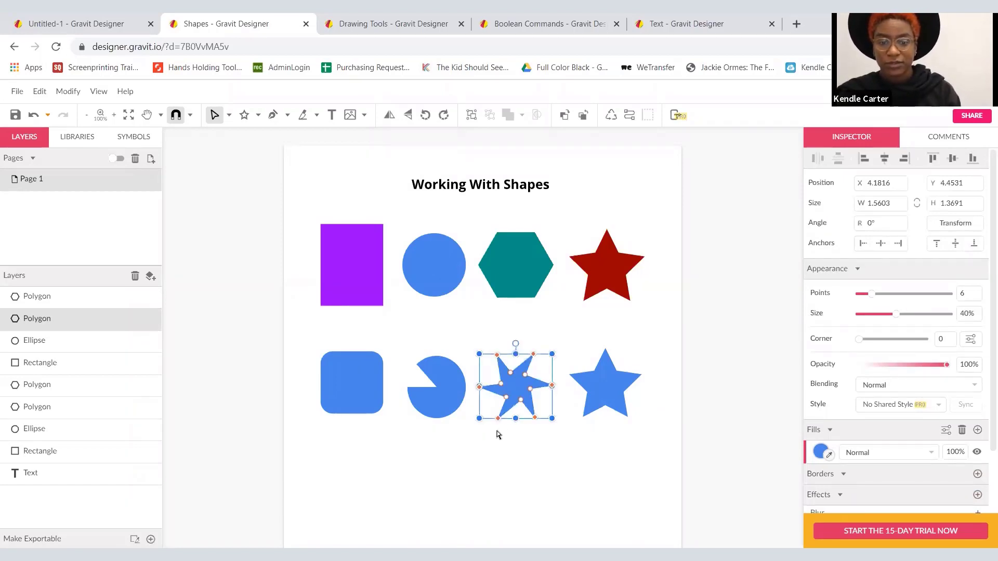
key("ctrl+z")
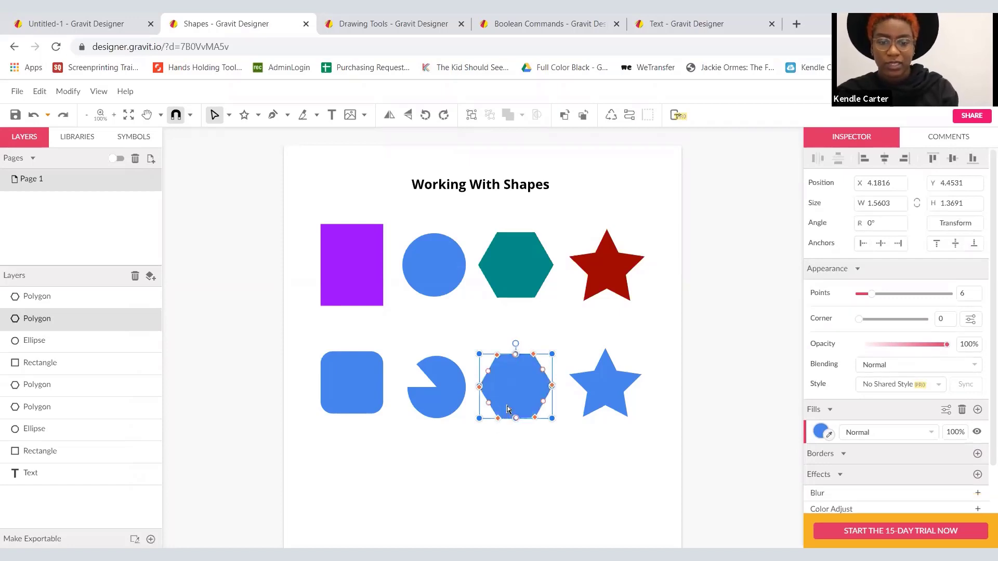
Try pushing the lower blue hexagon's side points outward to a size of 100%, and undo the change.
left_click_drag(484, 373, 477, 365)
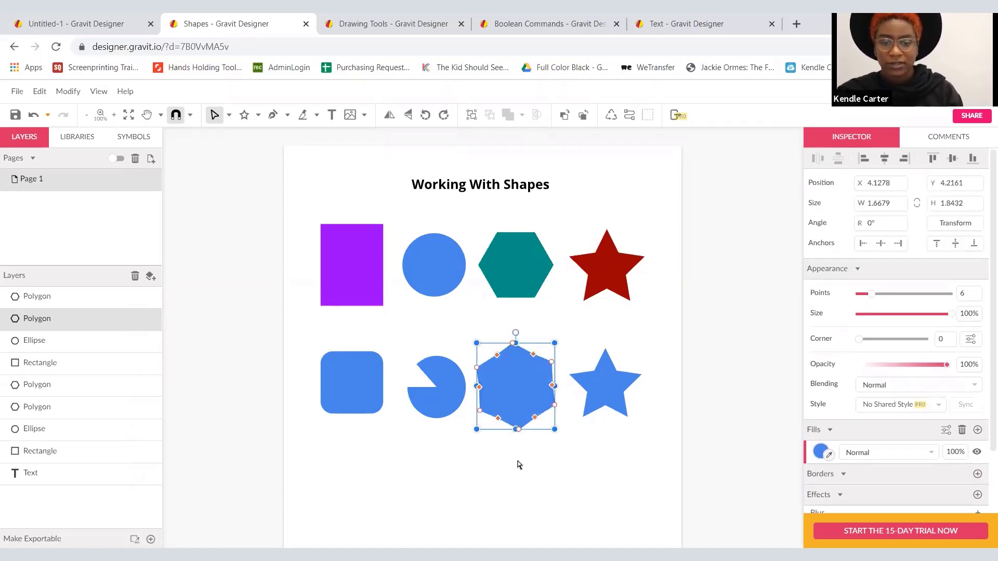
left_click(511, 468)
key("ctrl+z")
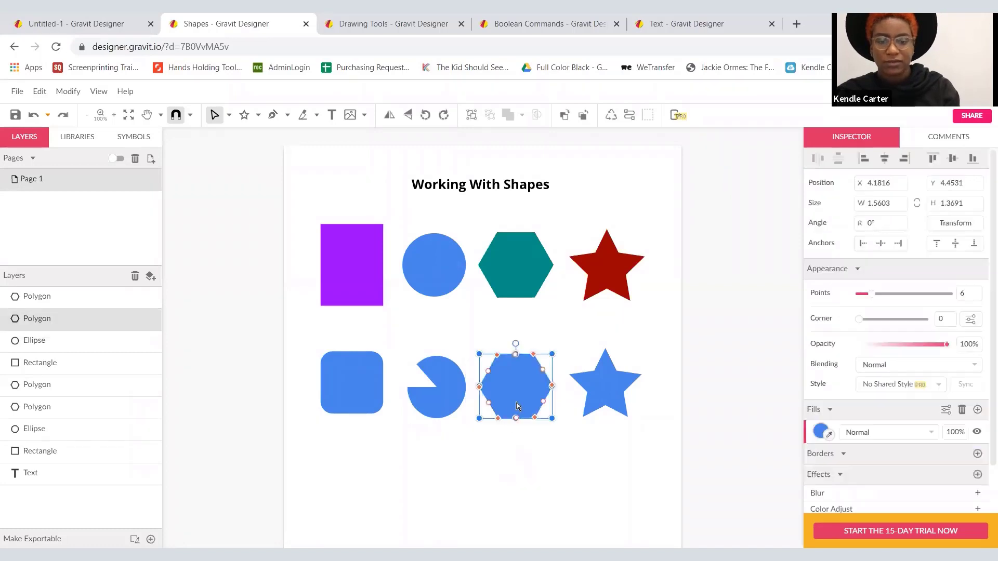
Twist the lower blue hexagon into a thin-armed pinwheel by moving its side points inward around the centre.
left_click_drag(490, 378, 504, 474)
left_click(504, 477)
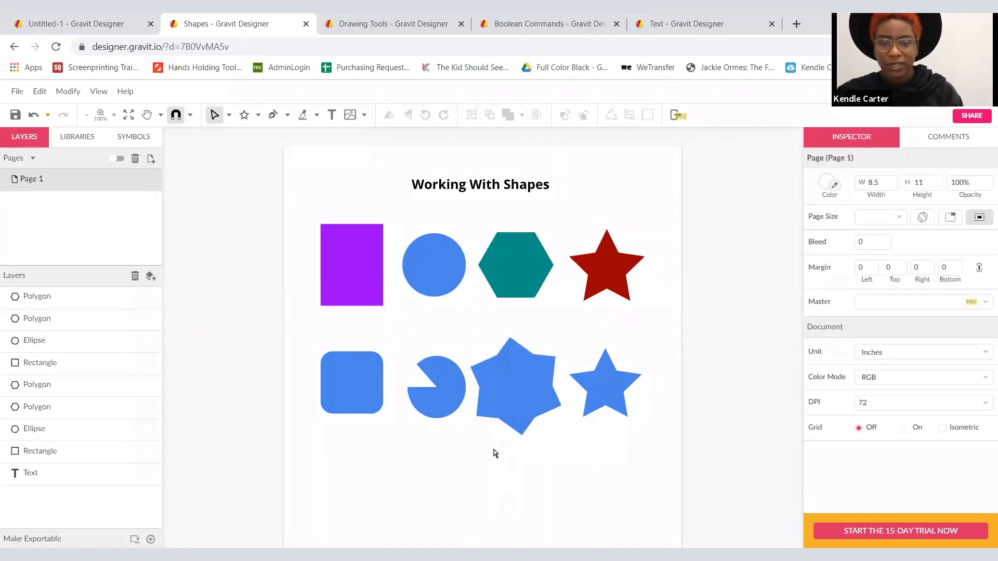
left_click(506, 384)
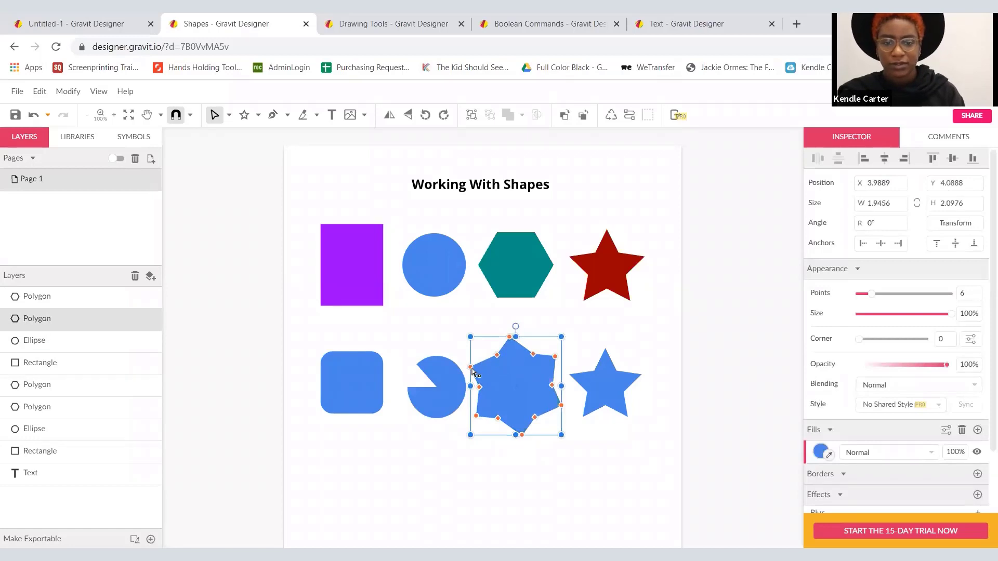
left_click_drag(471, 369, 507, 384)
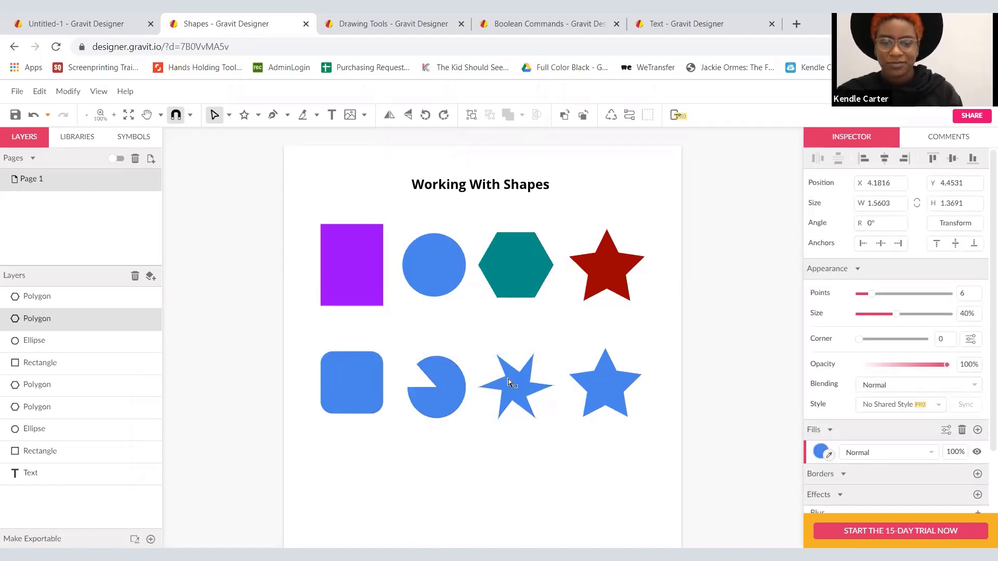
left_click_drag(512, 383, 483, 420)
left_click(471, 457)
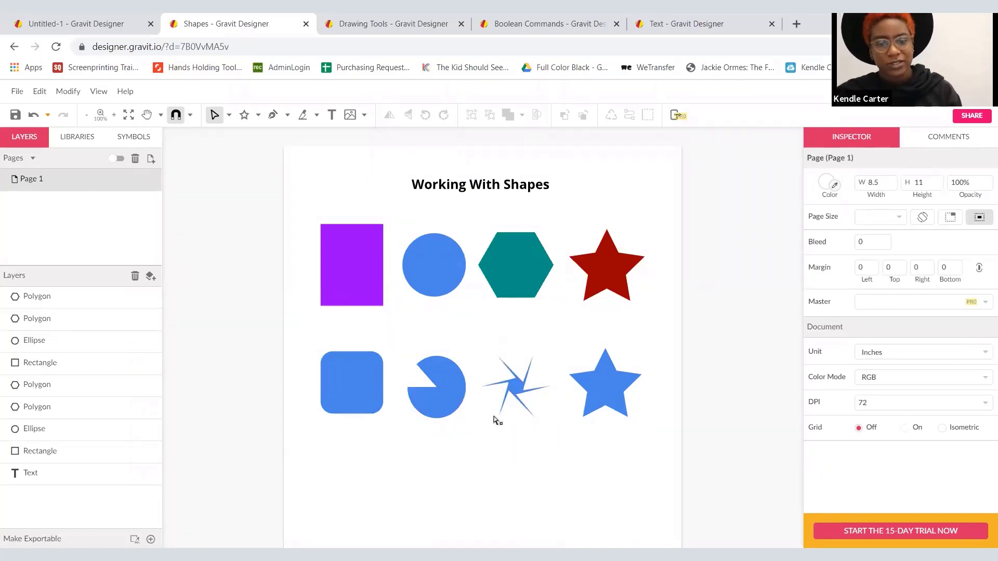
Reshape the lower blue star into a wide inverted five-pointed shape with shallow notches by moving its points.
left_click(607, 398)
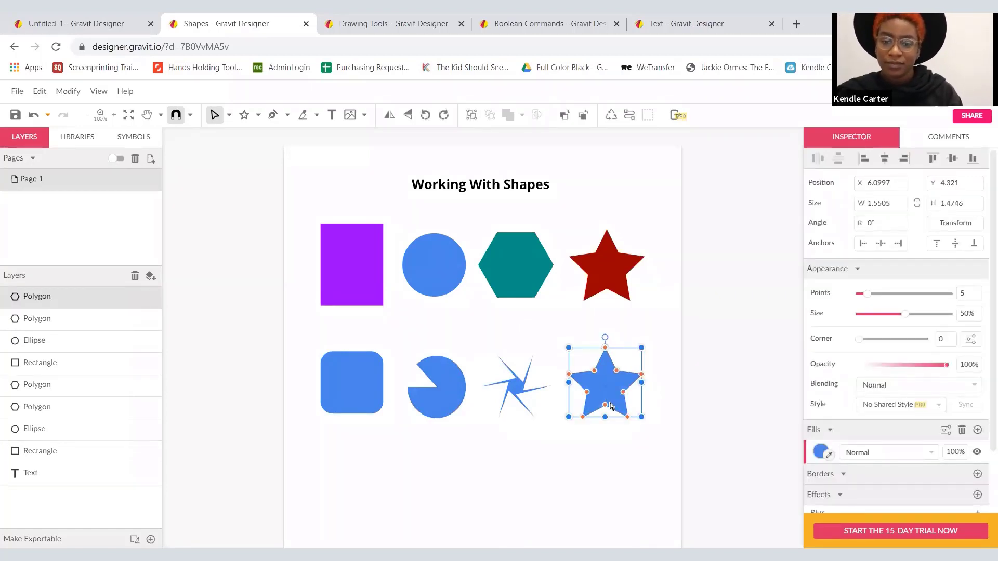
mouse_move(597, 376)
left_mouse_down()
mouse_move(586, 357)
mouse_move(598, 384)
left_mouse_up()
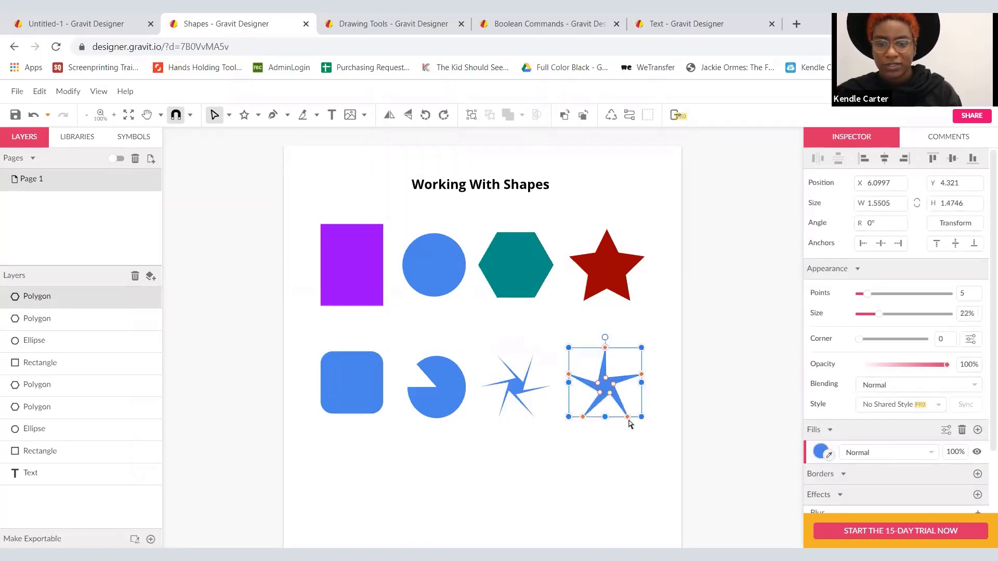
left_click_drag(632, 412, 635, 374)
left_click(536, 480)
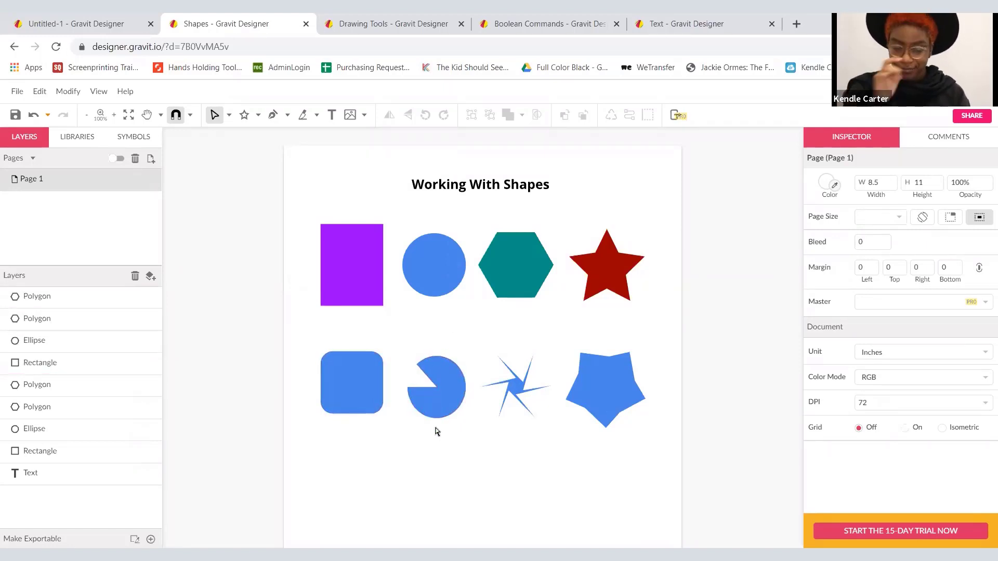
Convert the blue rounded square in the lower row to a path.
left_click(259, 116)
left_click(261, 119)
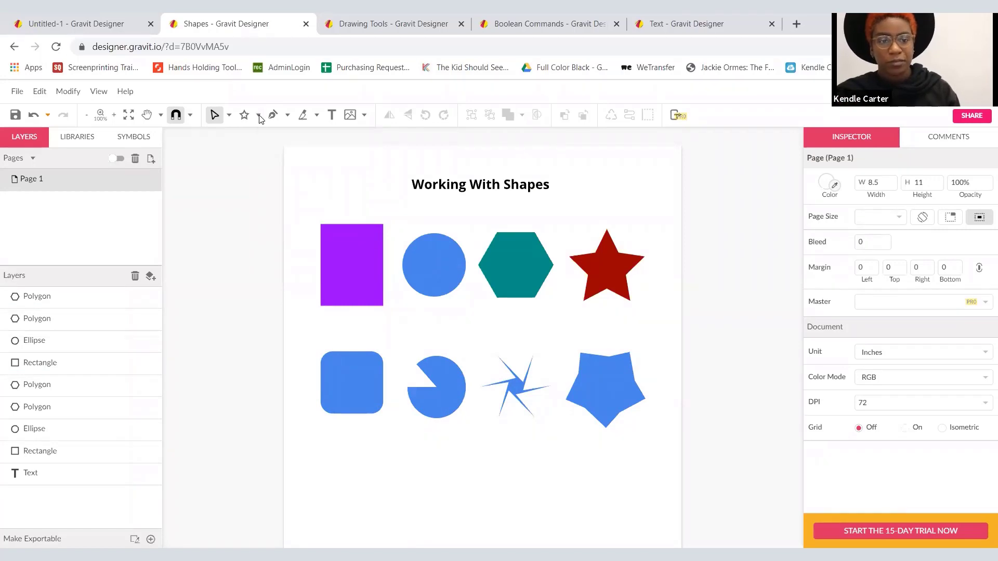
left_click(362, 398)
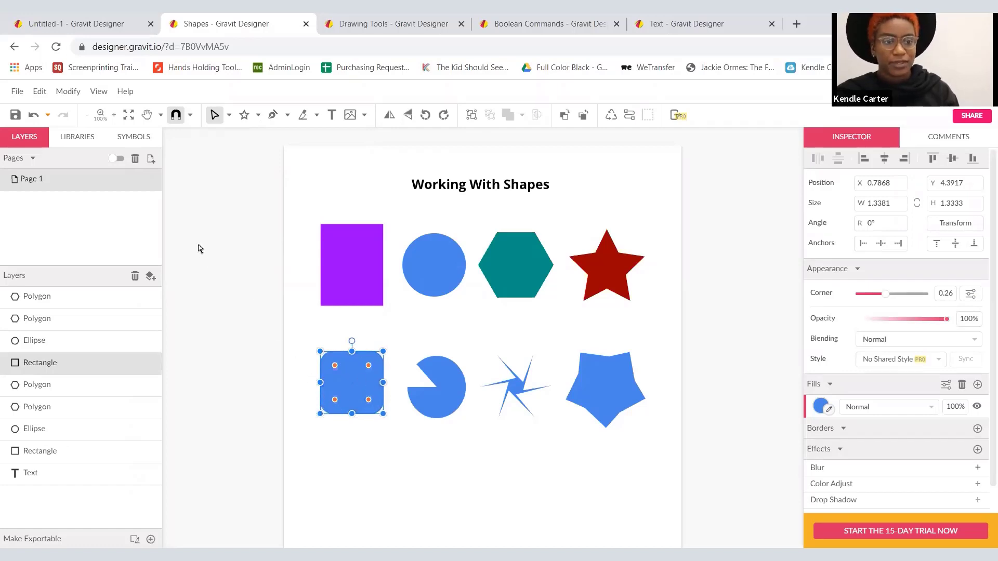
left_click(76, 94)
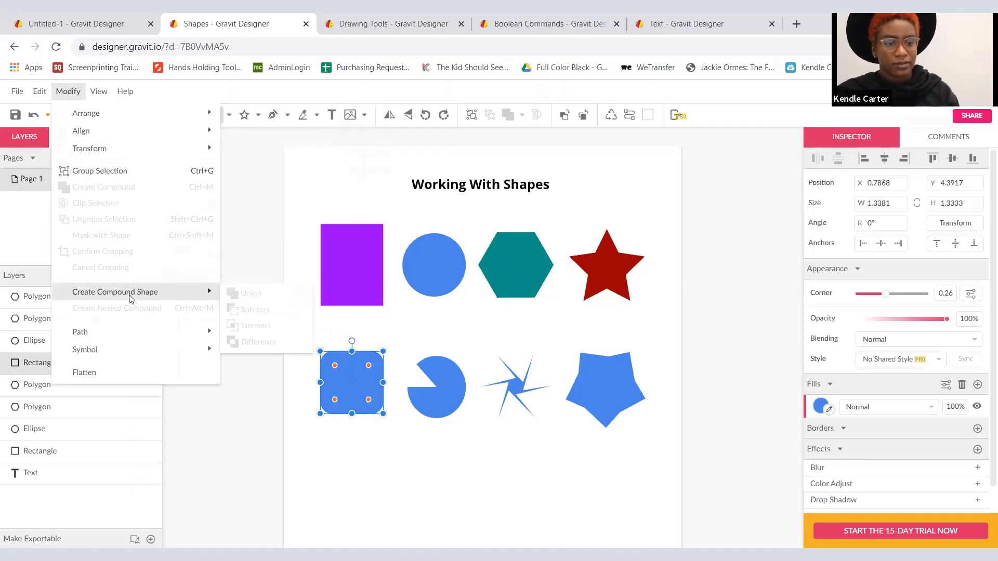
mouse_move(138, 329)
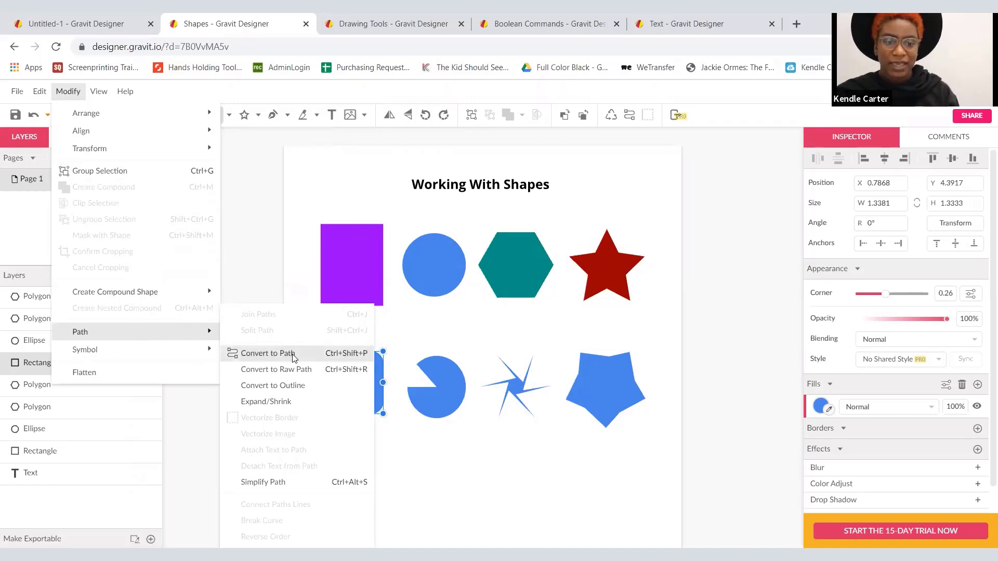
left_click(317, 355)
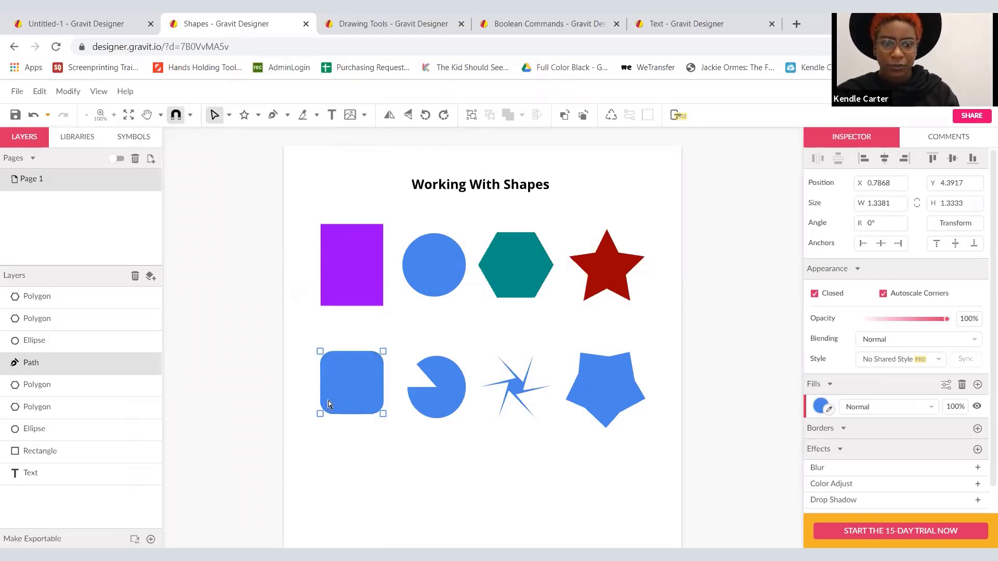
Move the converted square's corner points to form a slanted, kite-like shape about 1.30 in wide and 2.07 in high.
left_click(292, 401)
left_click(351, 395)
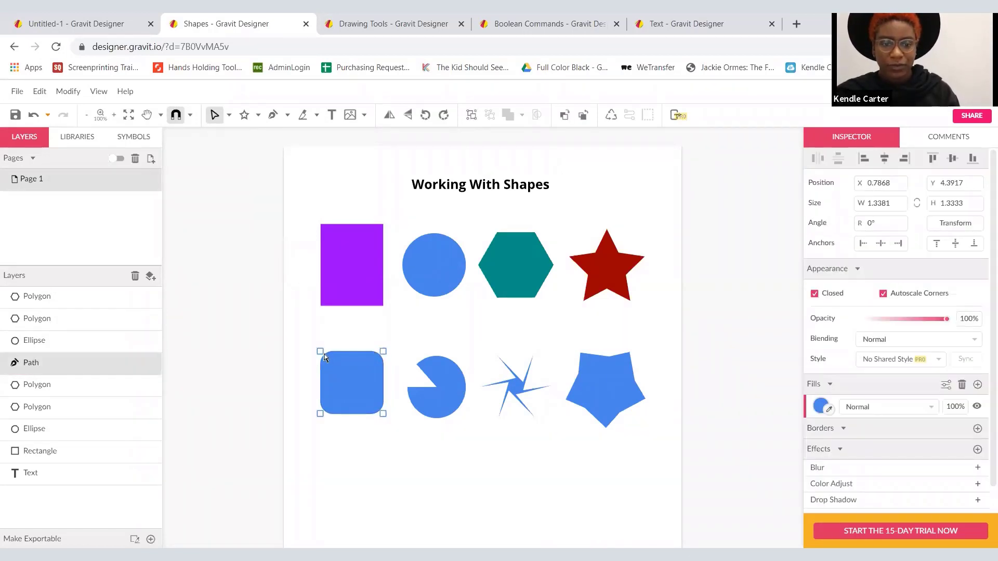
left_click_drag(324, 358, 343, 336)
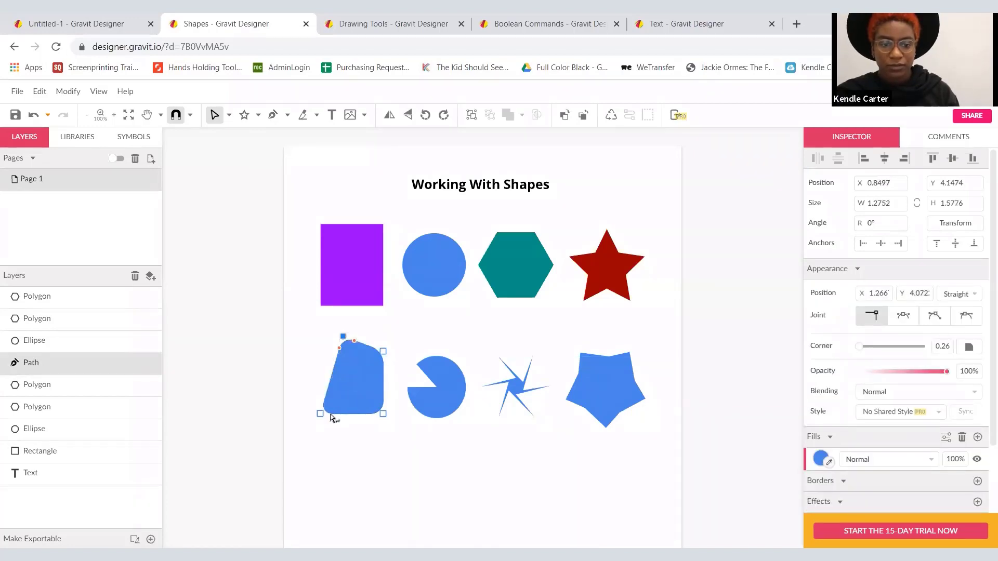
left_click_drag(321, 417, 347, 433)
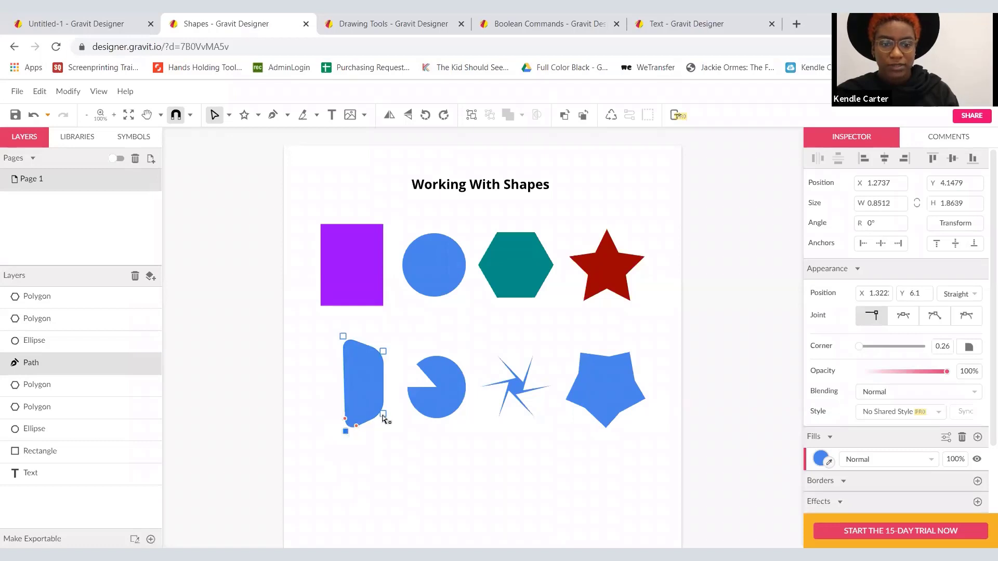
left_click(383, 414)
left_click_drag(384, 403, 322, 387)
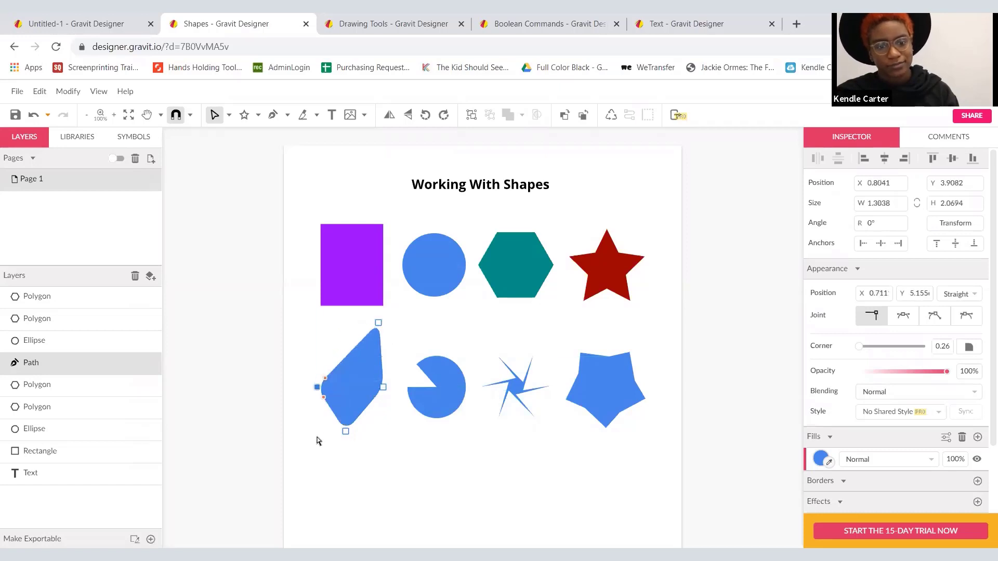
left_click(328, 450)
left_click(347, 424)
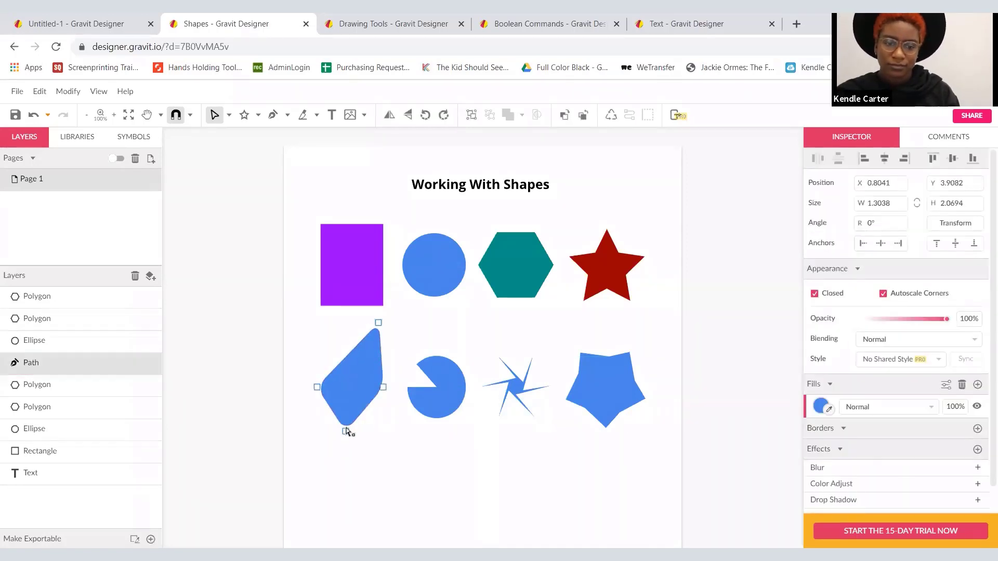
Convert the blue pie shape in the lower row to a path.
left_click(419, 408)
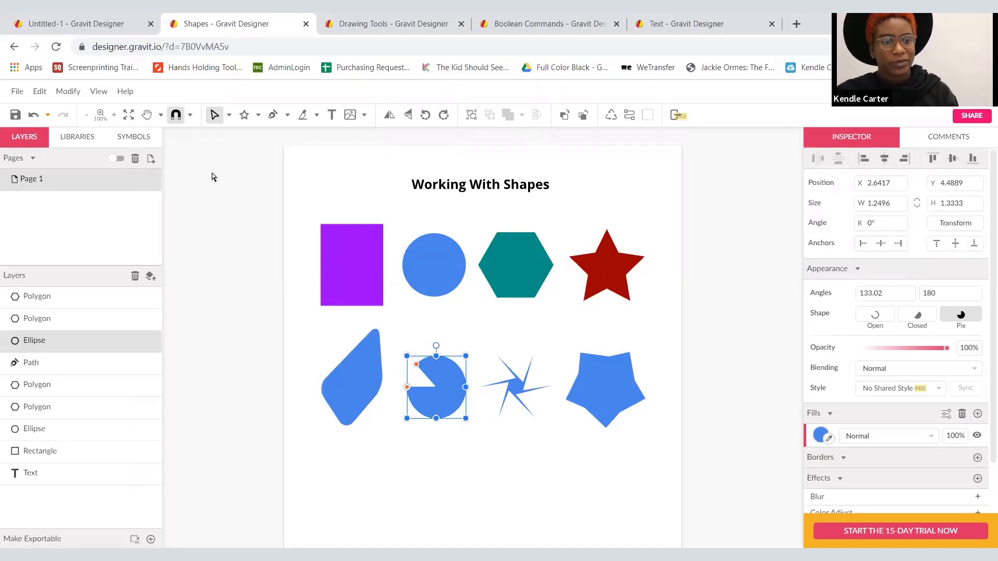
left_click(68, 92)
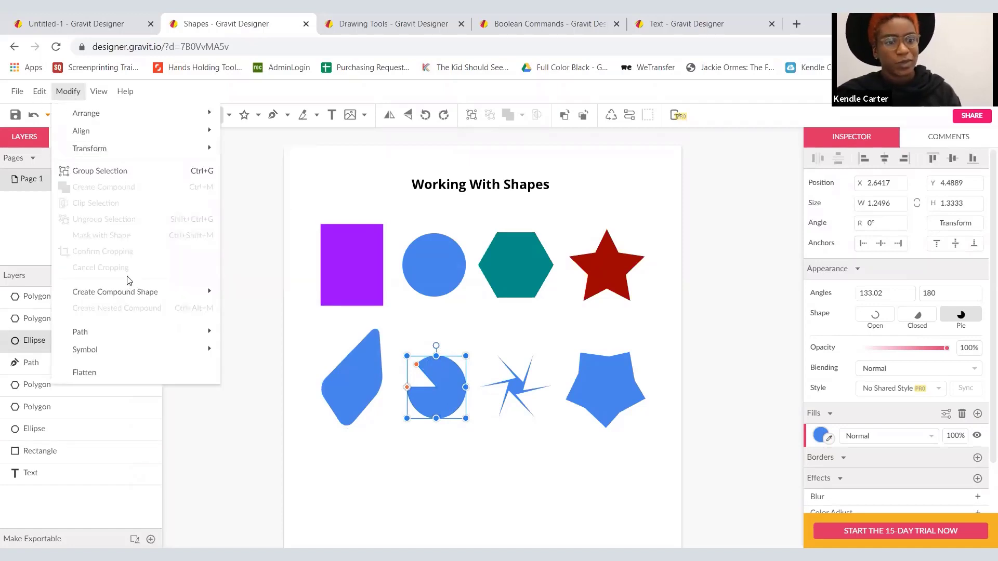
mouse_move(139, 338)
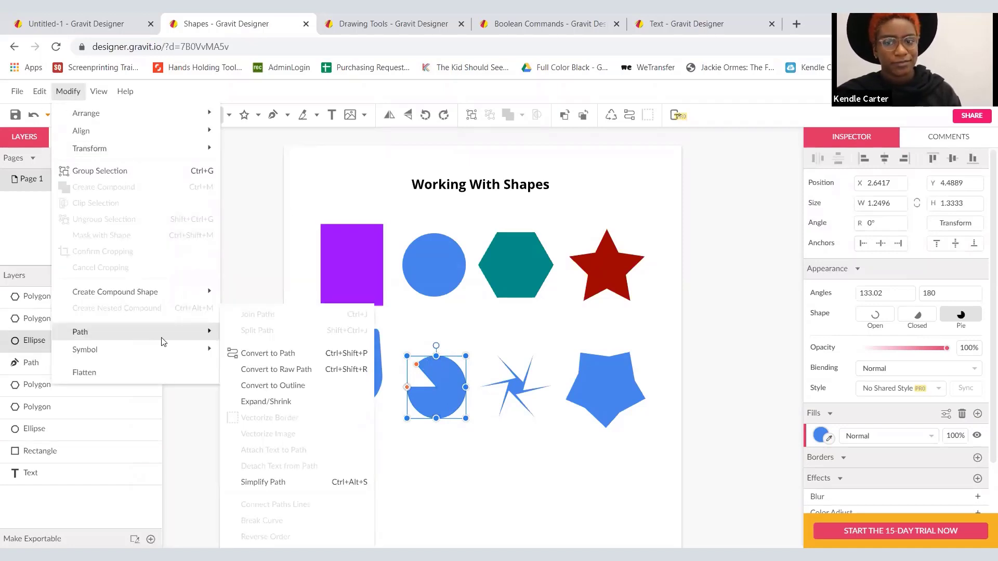
left_click(274, 359)
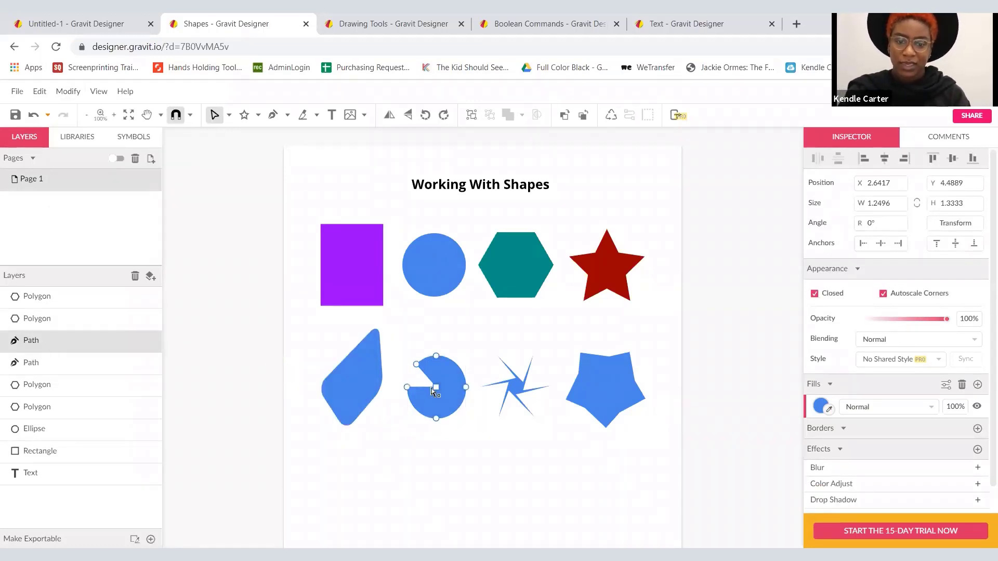
Move the converted pie's points to form a curved, arrow-like shape about 1.53 in wide and 1.58 in high.
left_click_drag(406, 387, 427, 365)
left_click(415, 364)
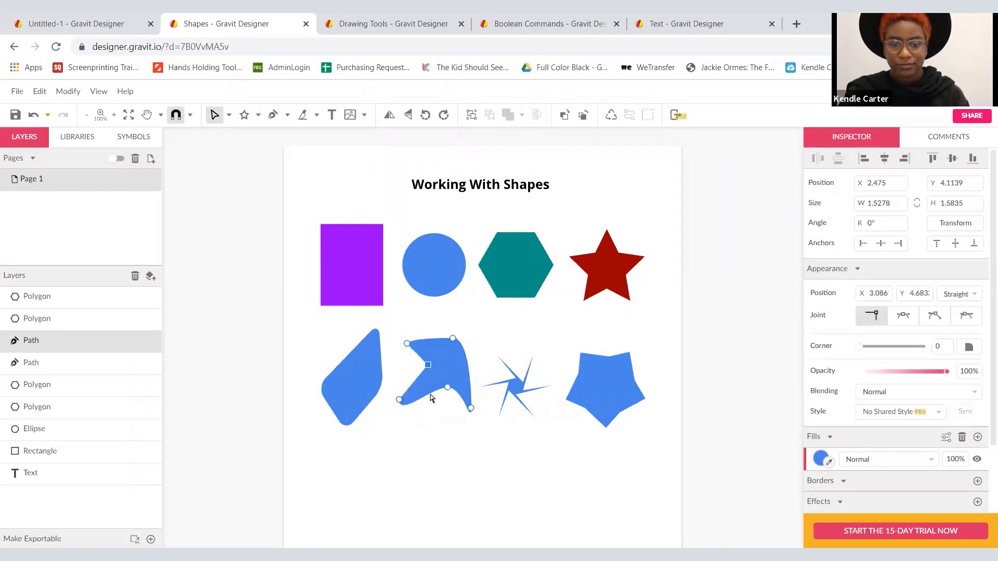
left_click(429, 427)
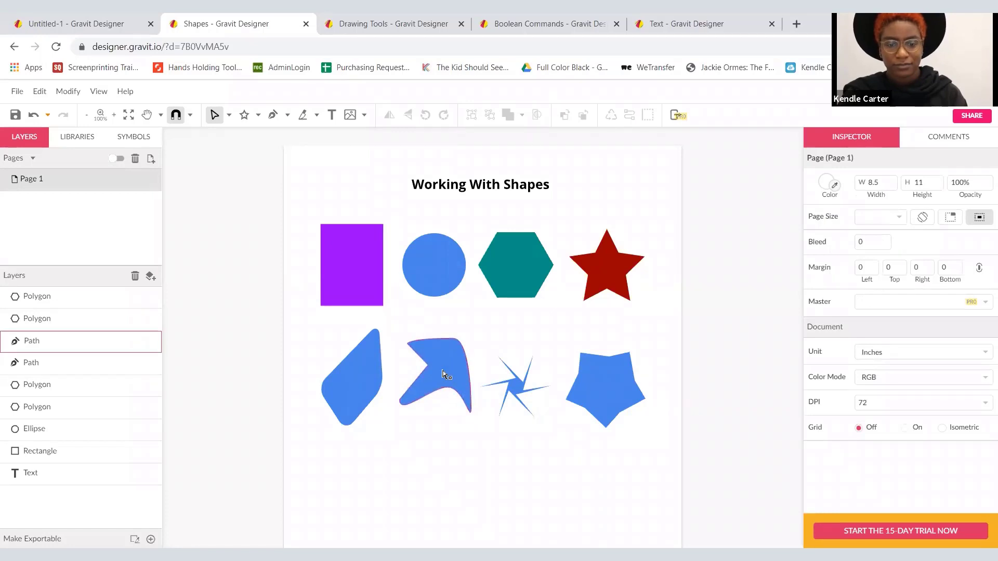
Switch to the Pointer tool with the arrow-like path selected as a whole object, and clear the selection.
double_click(442, 376)
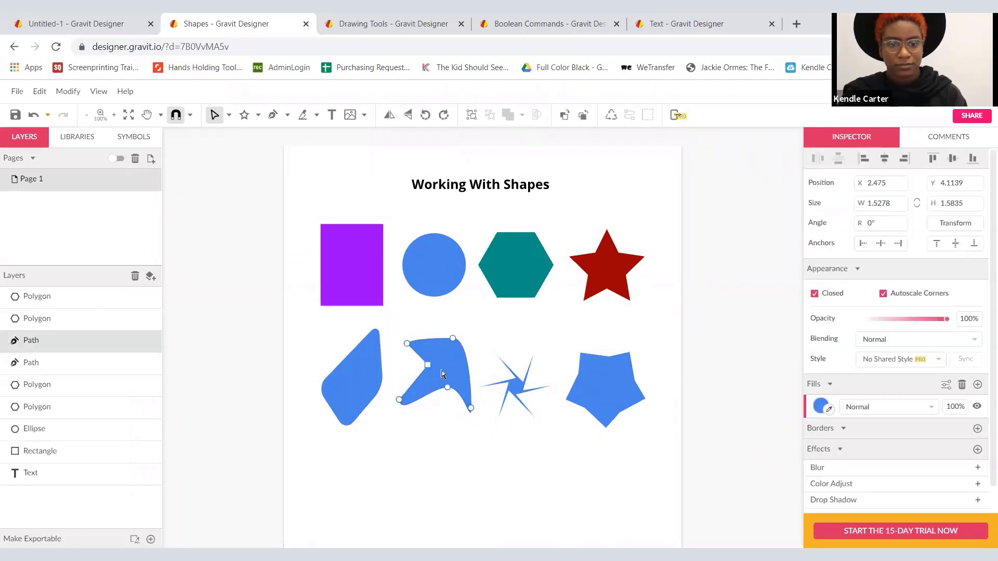
left_click(214, 116)
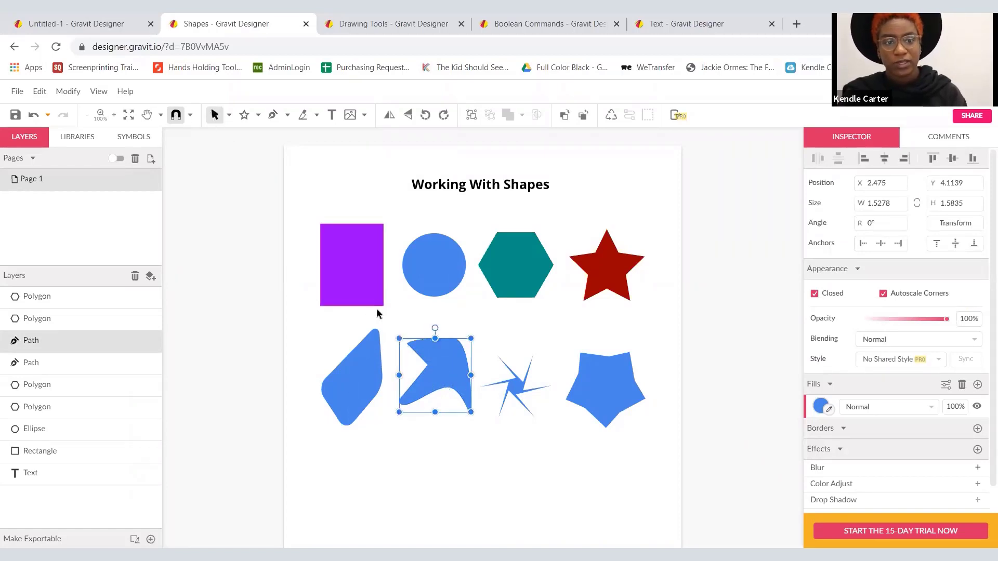
left_click(418, 451)
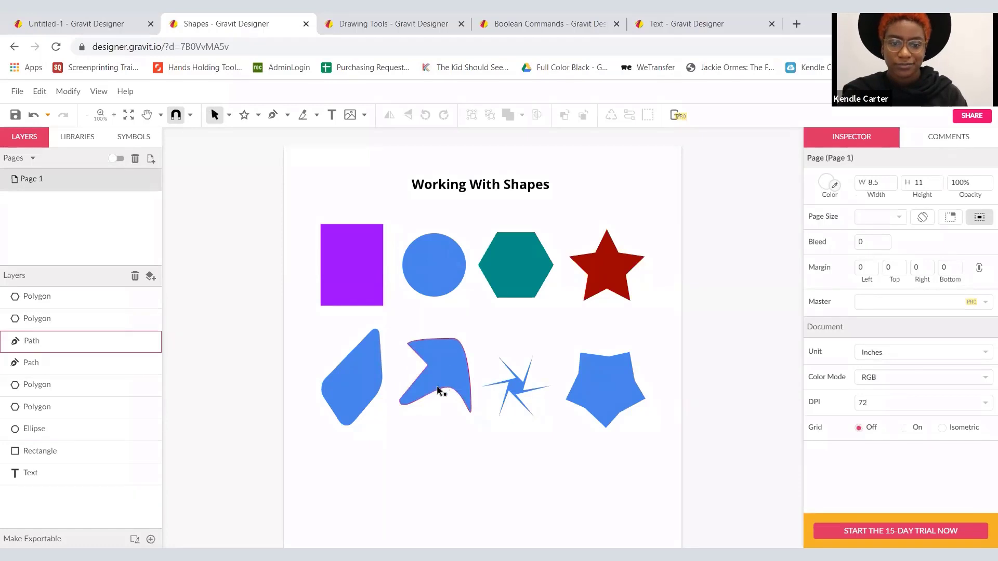
mouse_move(438, 392)
left_mouse_down()
mouse_move(450, 392)
mouse_move(450, 375)
mouse_move(437, 386)
left_mouse_up()
left_click(434, 458)
left_click(415, 454)
left_click(439, 443)
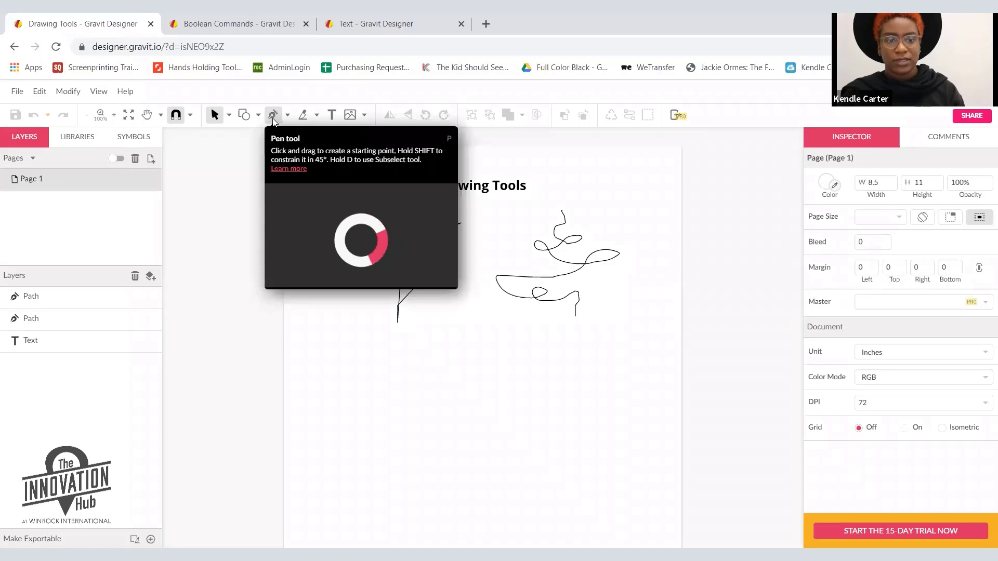
Draw a closed seven-sided outline with the Pen tool, about 1.67 in wide and 1.96 in high, below the zigzag drawing.
left_click(287, 118)
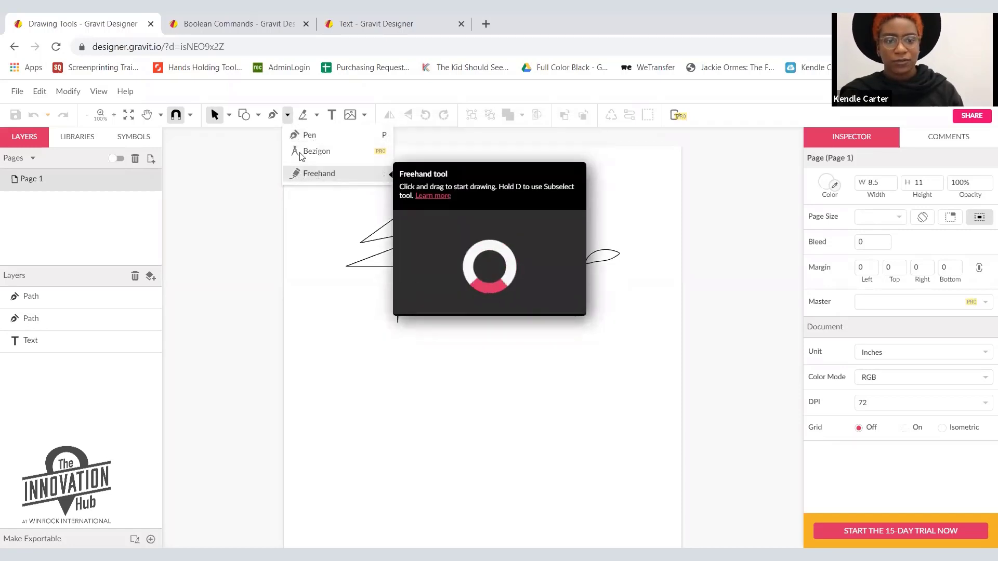
left_click(307, 136)
scroll(325, 172, "up", 1)
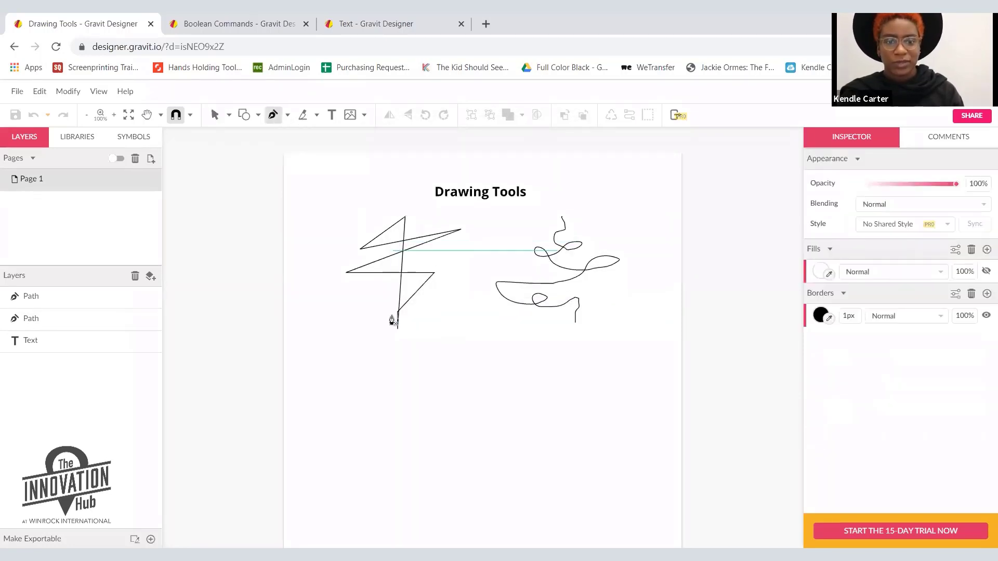
left_click(340, 414)
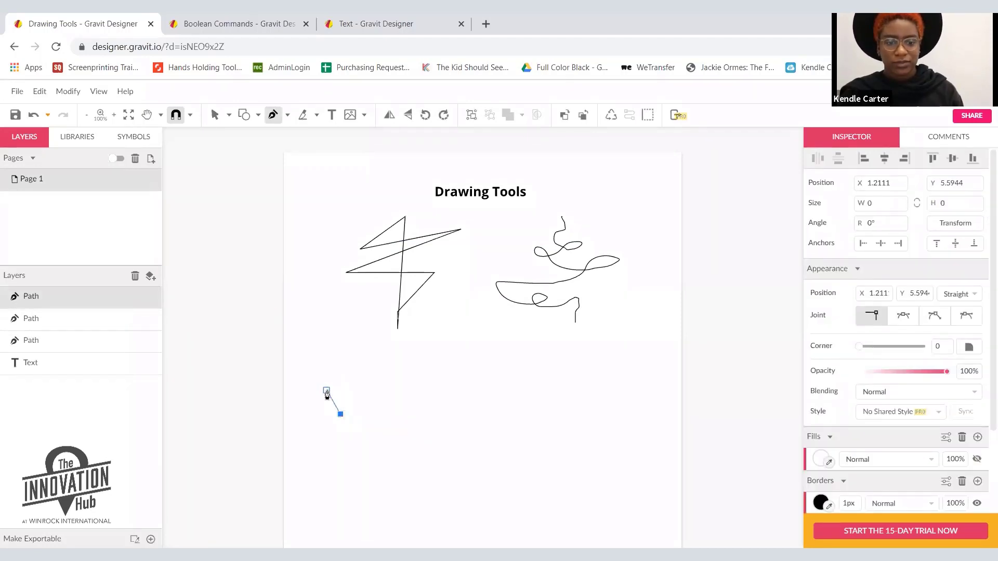
left_click(326, 390)
left_click(355, 367)
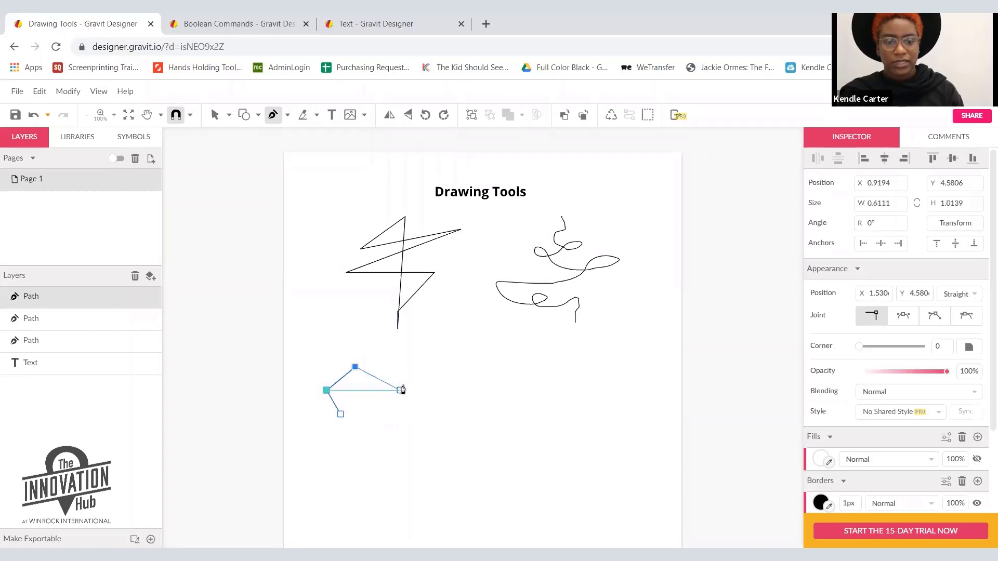
left_click(405, 385)
left_click(397, 419)
left_click(359, 458)
left_click(326, 433)
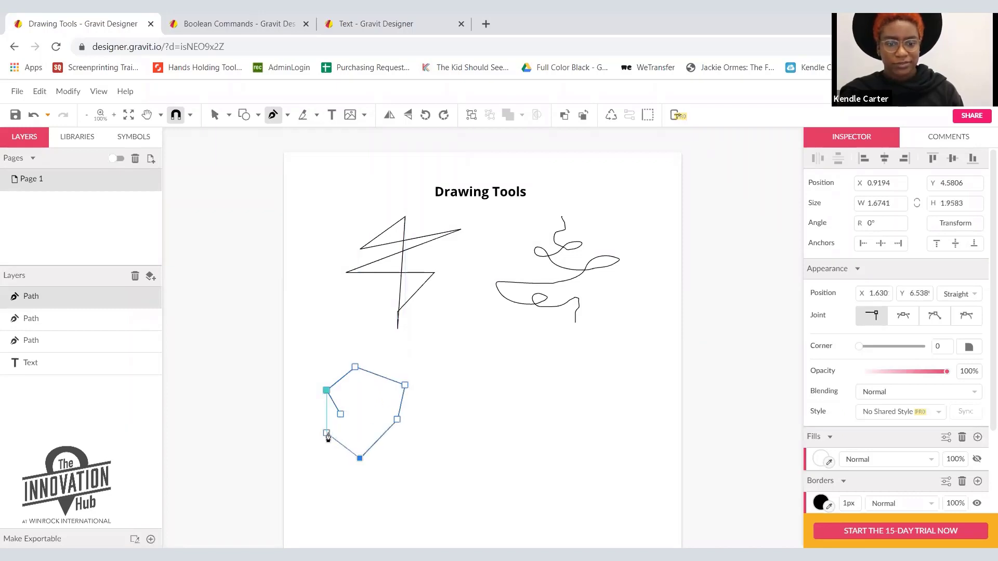
left_click(340, 414)
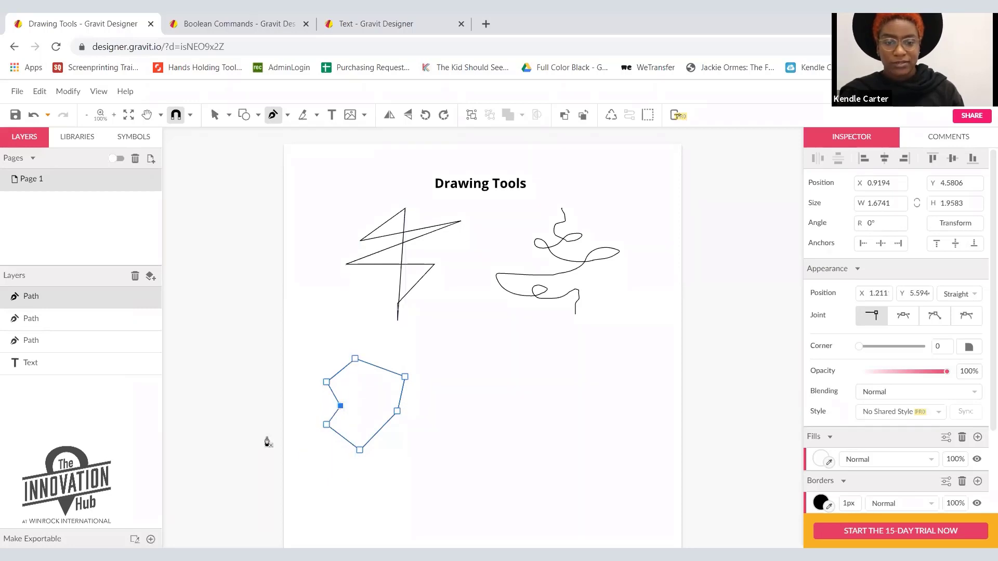
Draw a closed banner shape with a notched lower edge using the Pen tool, about 1.49 in wide and 0.96 in high, below the seven-sided outline.
scroll(267, 442, "down", 2)
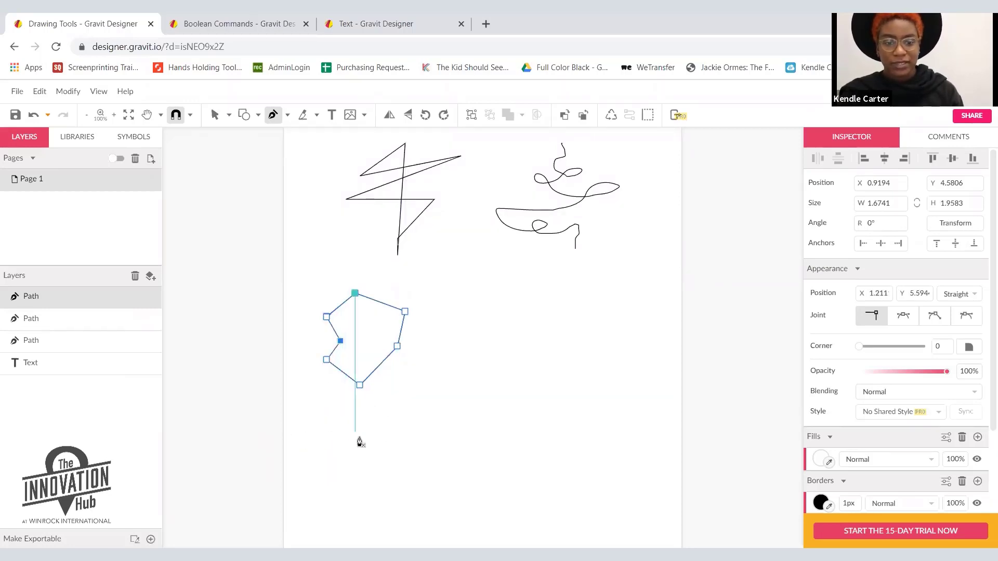
left_click(341, 440)
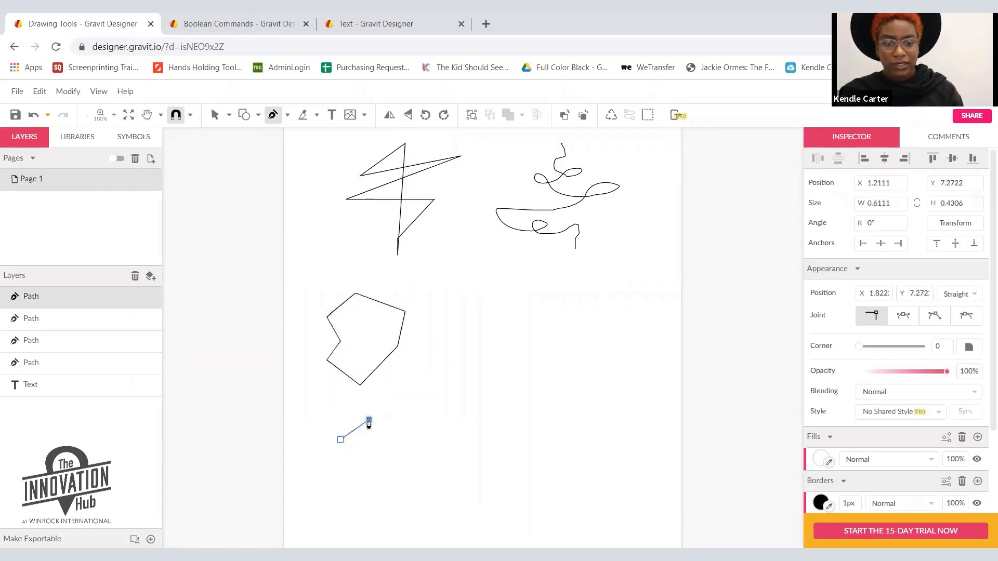
left_click(409, 446)
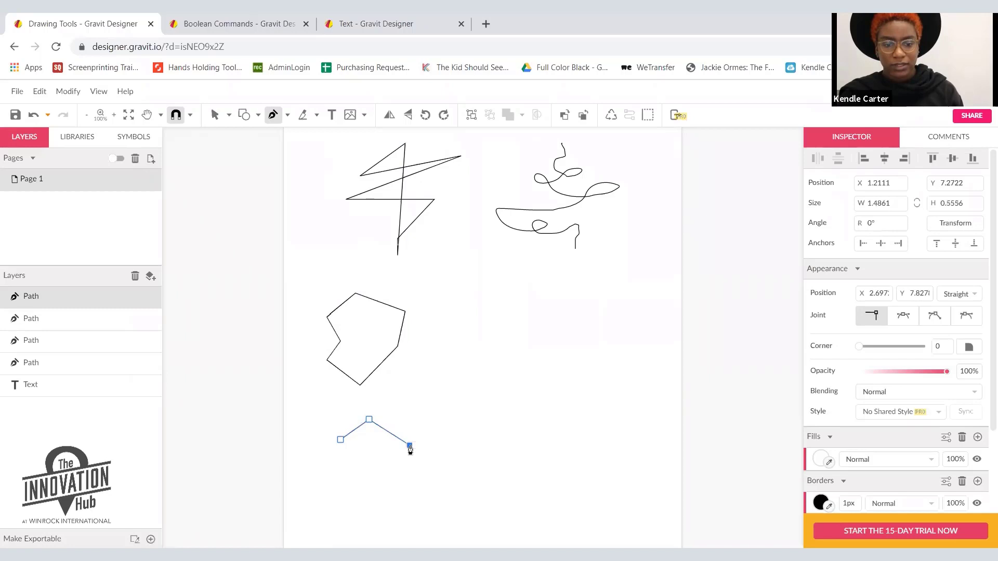
left_click(410, 401)
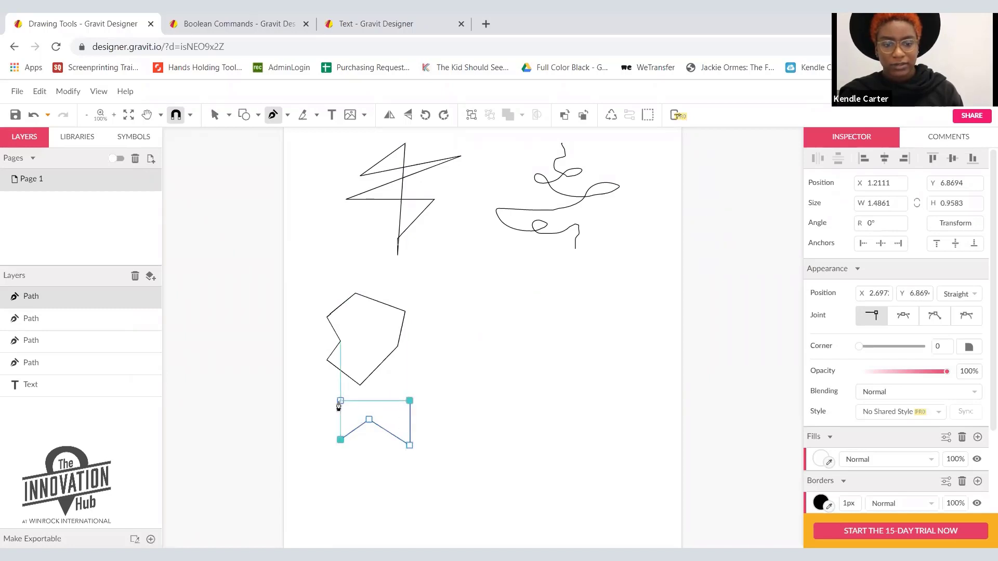
left_click(339, 402)
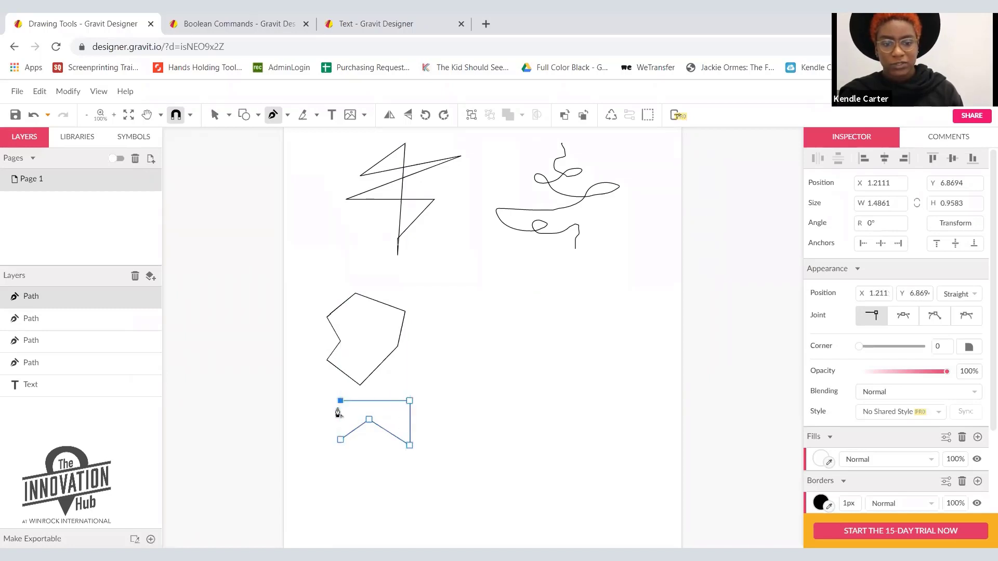
left_click(340, 441)
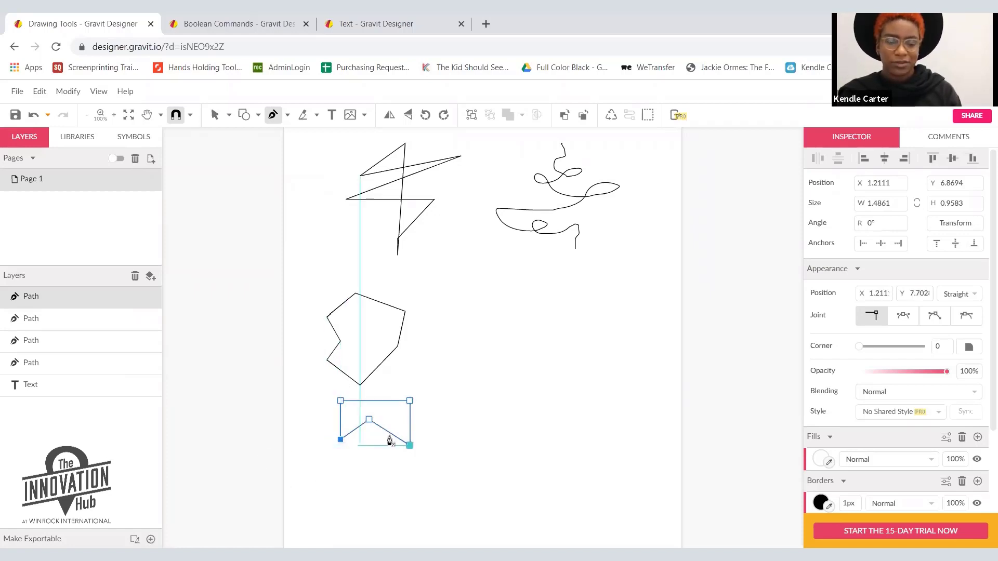
left_click(341, 439)
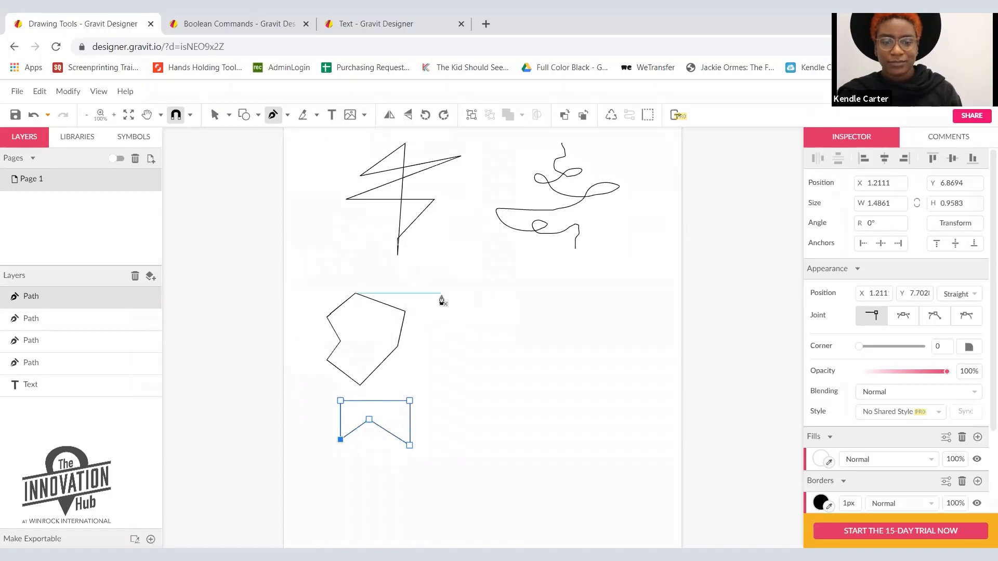
Draw a closed curved oval with the Pen tool beside the seven-sided outline, about 1.03 in wide and 1.31 in high.
left_click_drag(440, 293, 427, 322)
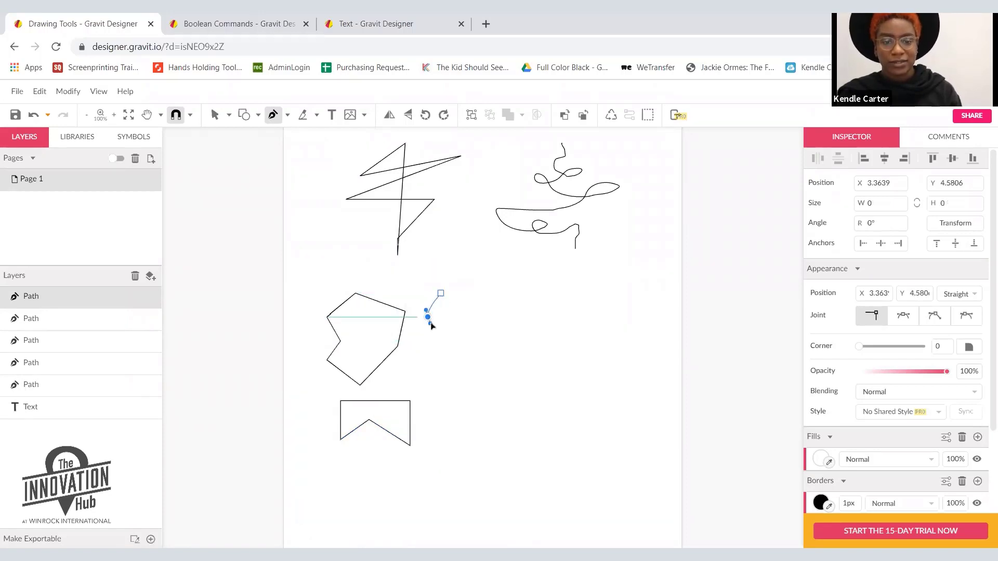
left_click_drag(431, 330, 461, 290)
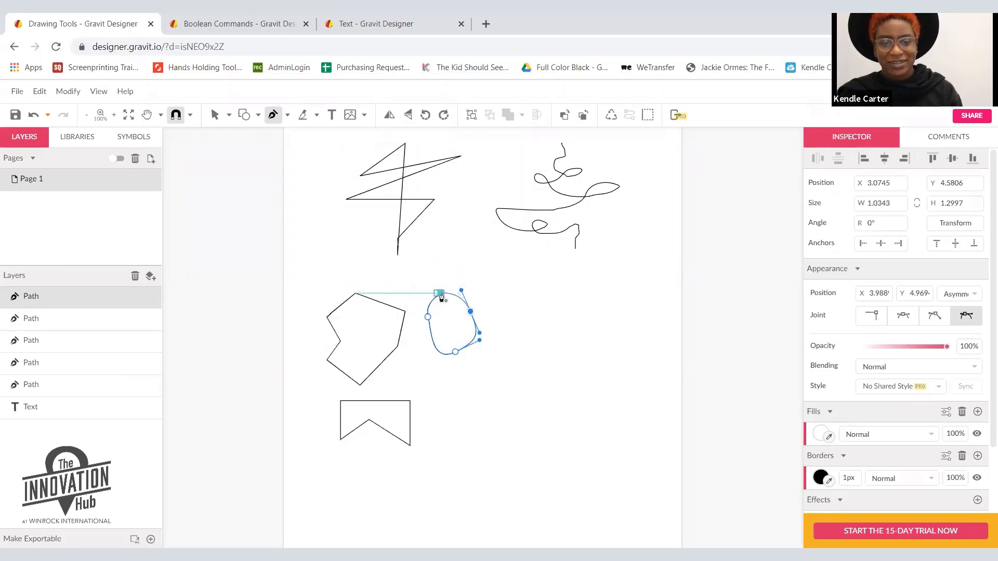
left_click(440, 295)
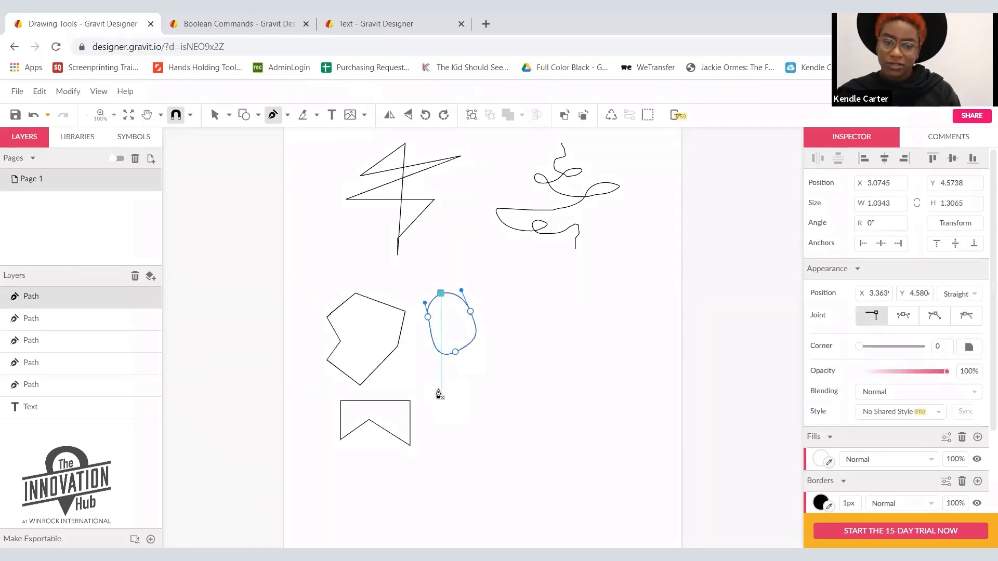
Draw a closed rounded shape with the Pen tool beside the banner, about 1.40 in wide and 1.52 in high.
left_click(440, 389)
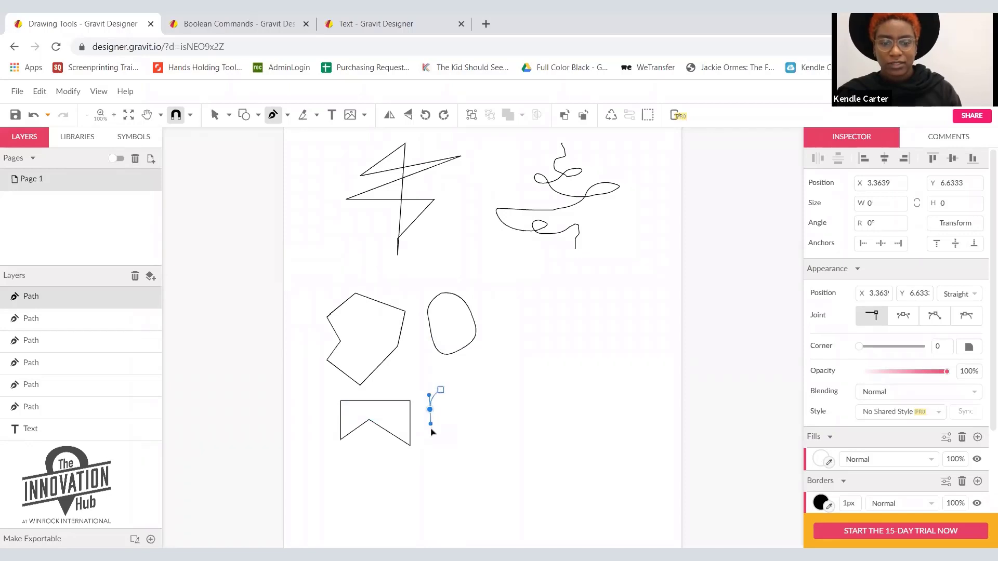
left_click_drag(431, 431, 492, 432)
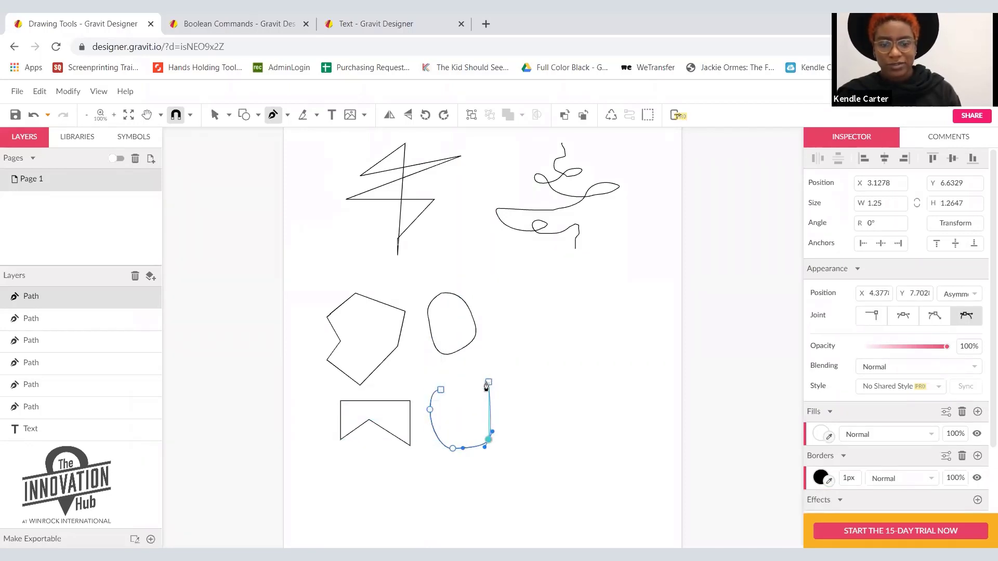
left_click_drag(489, 382, 502, 380)
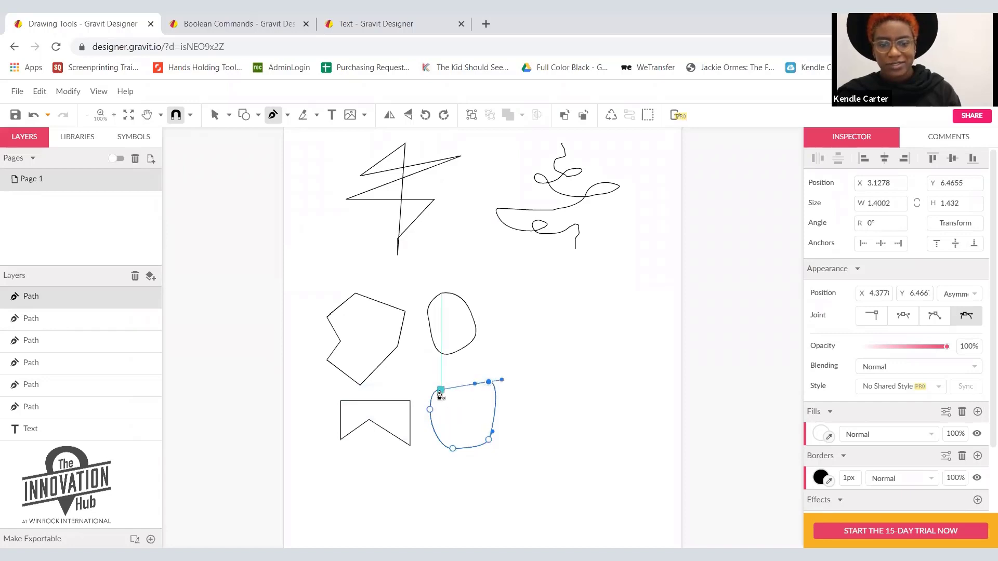
left_click_drag(440, 395, 438, 411)
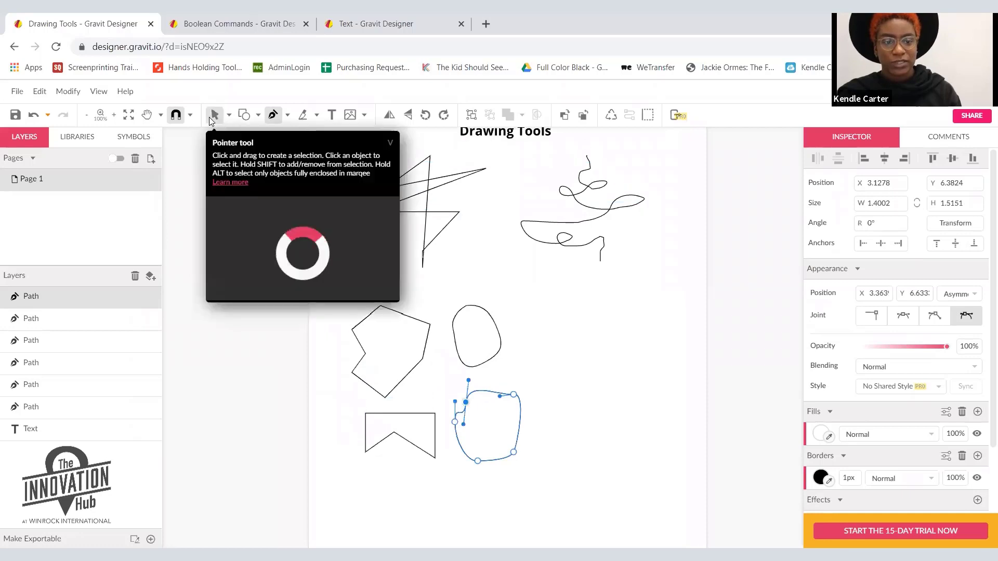
Rearrange the four closed Pen shapes with the Pointer tool into a compact two-by-two group at the page's left side, and clear the selection.
left_click(213, 115)
left_click(275, 309)
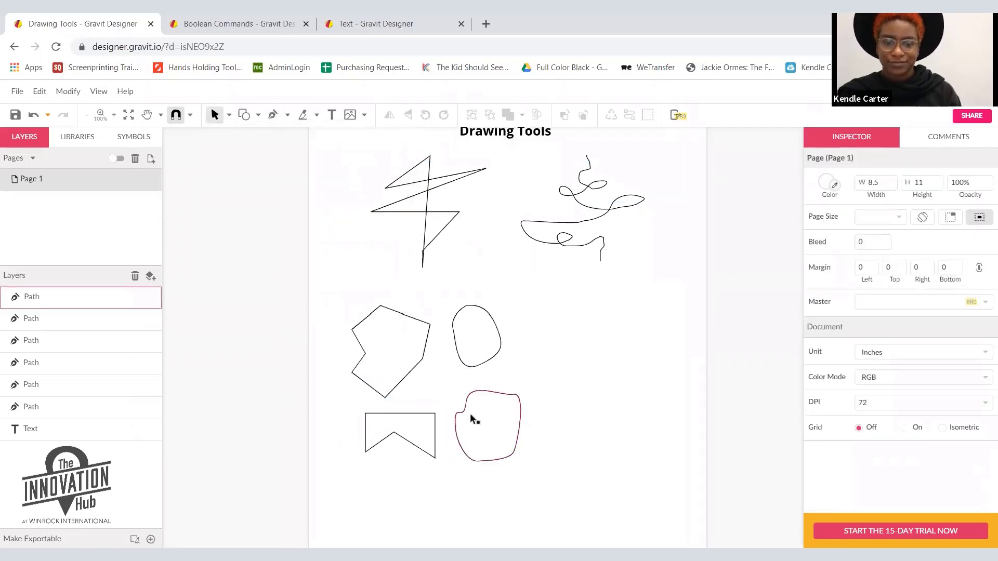
left_click_drag(469, 414, 447, 415)
left_click_drag(393, 454, 368, 467)
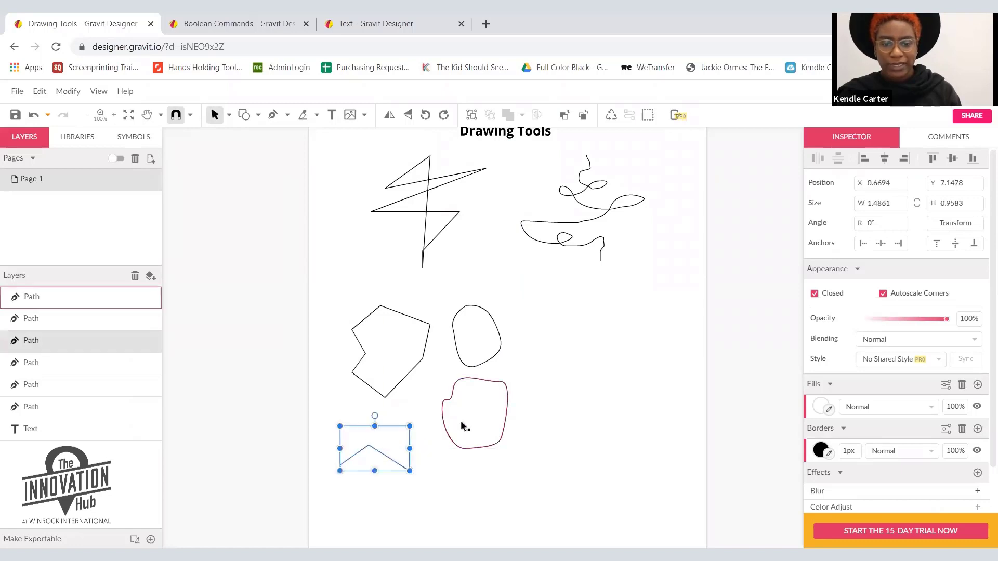
left_click_drag(458, 426, 436, 430)
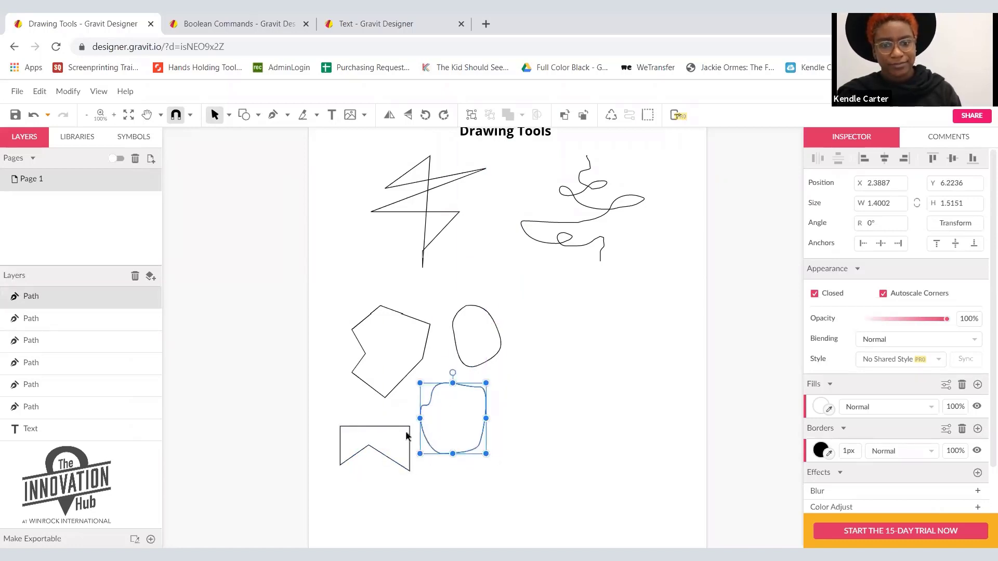
left_click(305, 414)
left_click_drag(387, 355, 359, 330)
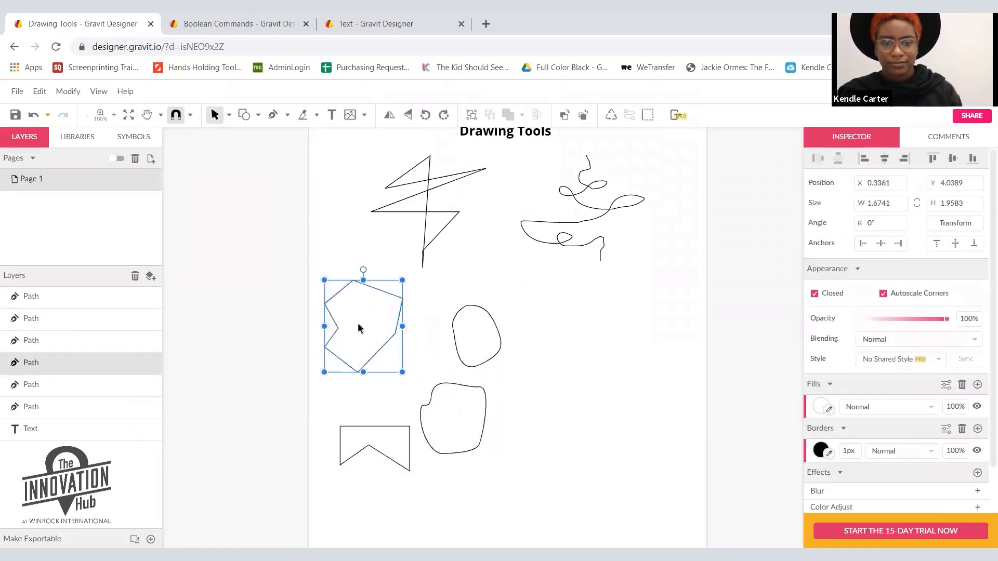
left_click_drag(459, 338, 434, 322)
left_click_drag(394, 424, 414, 392)
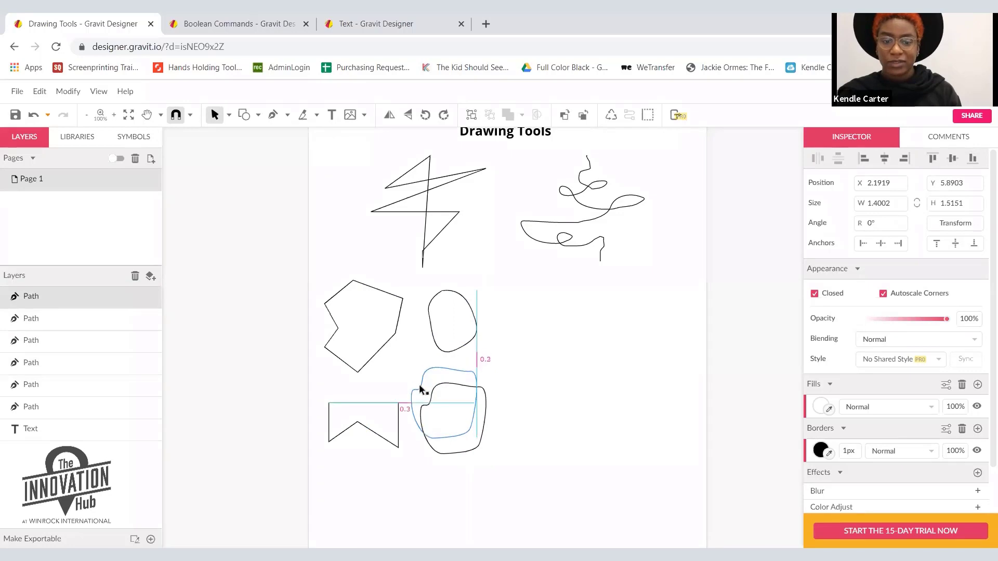
left_click(531, 354)
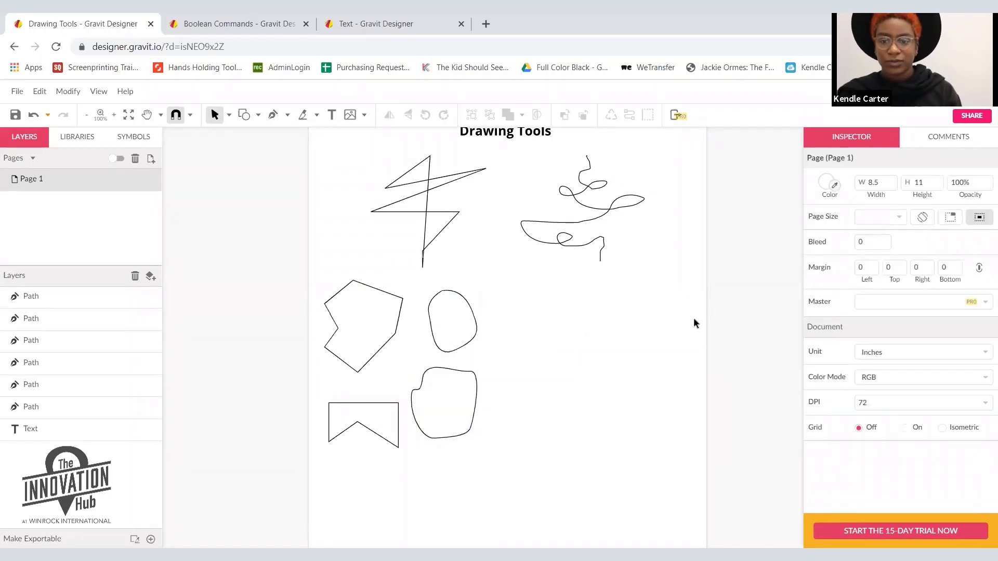
Try the Freehand tool by placing five single points in the empty area below the curly line.
scroll(692, 326, "up", 2)
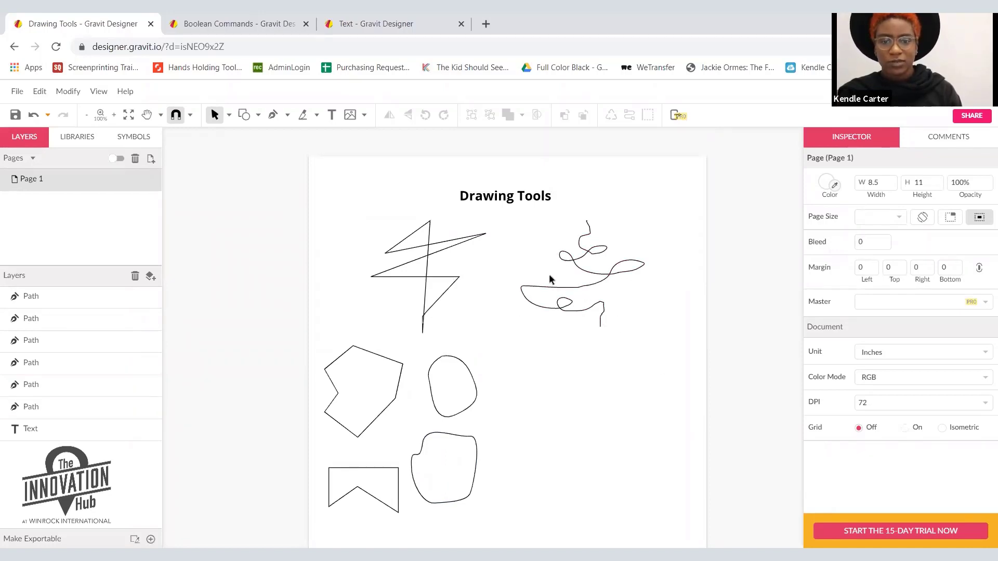
left_click(286, 116)
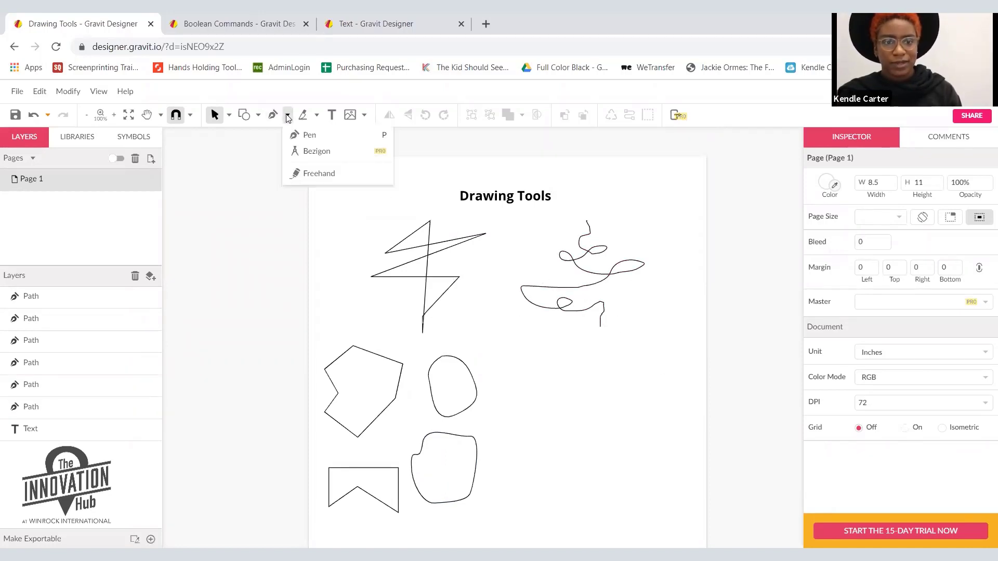
left_click(314, 175)
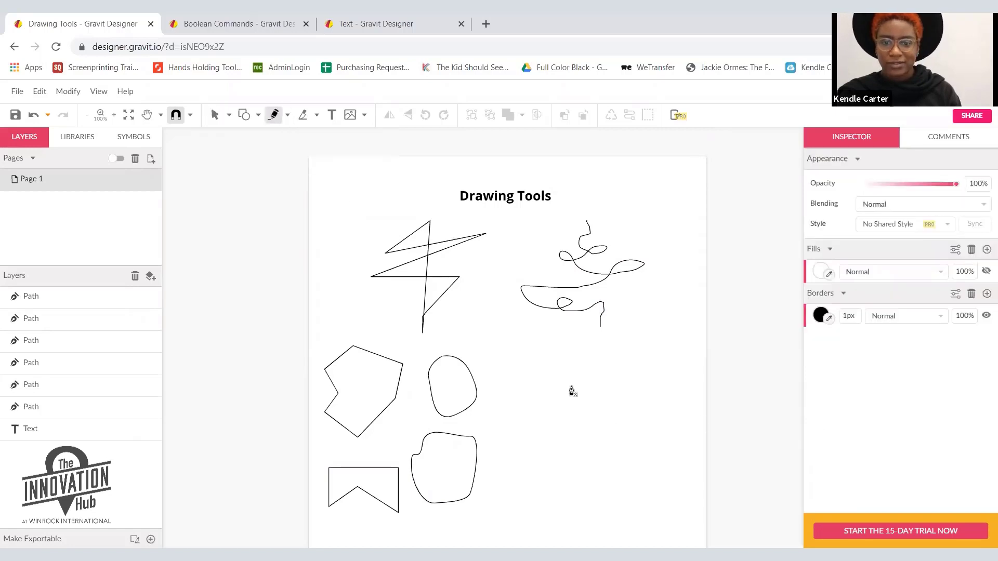
left_click(549, 373)
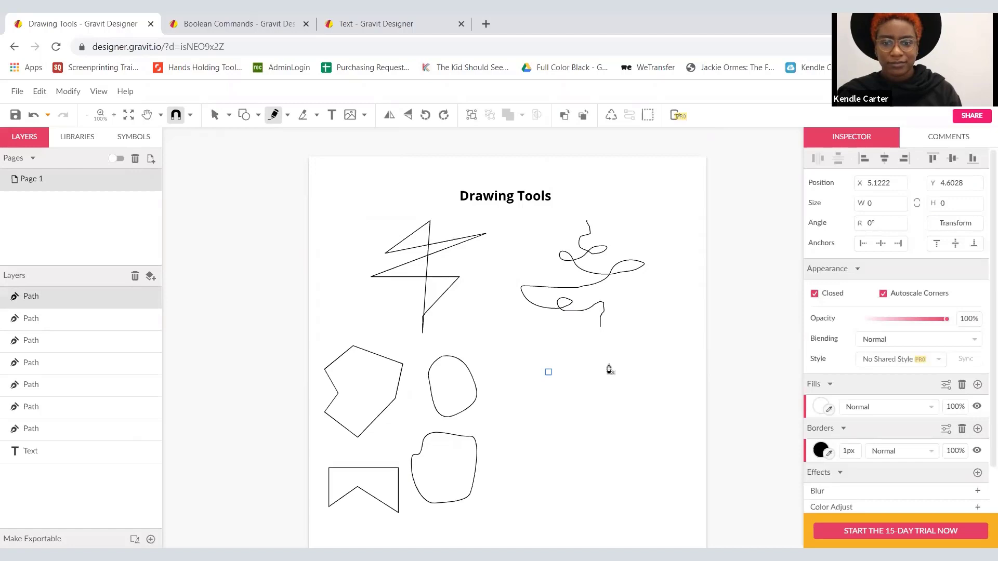
left_click(610, 365)
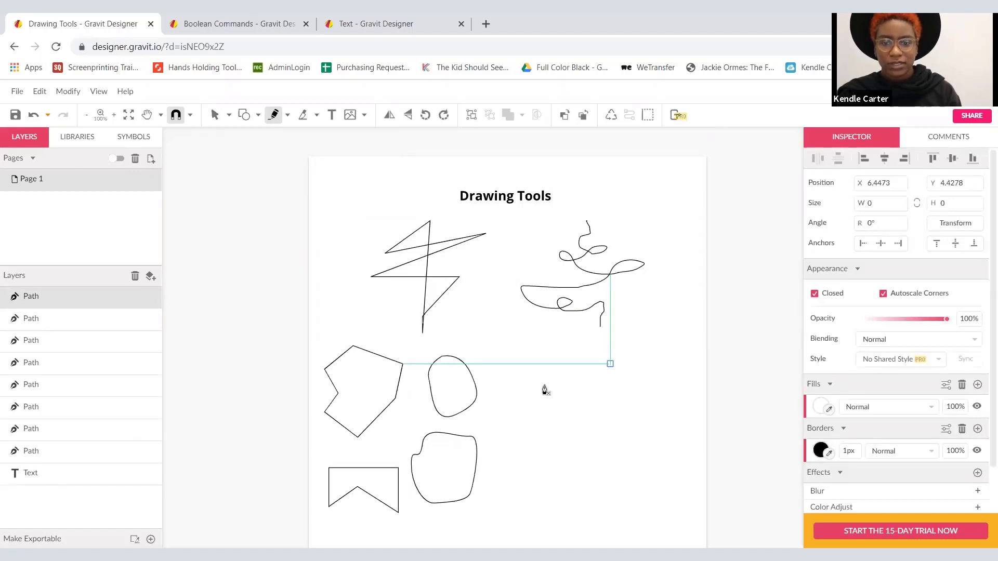
left_click(544, 387)
left_click(597, 379)
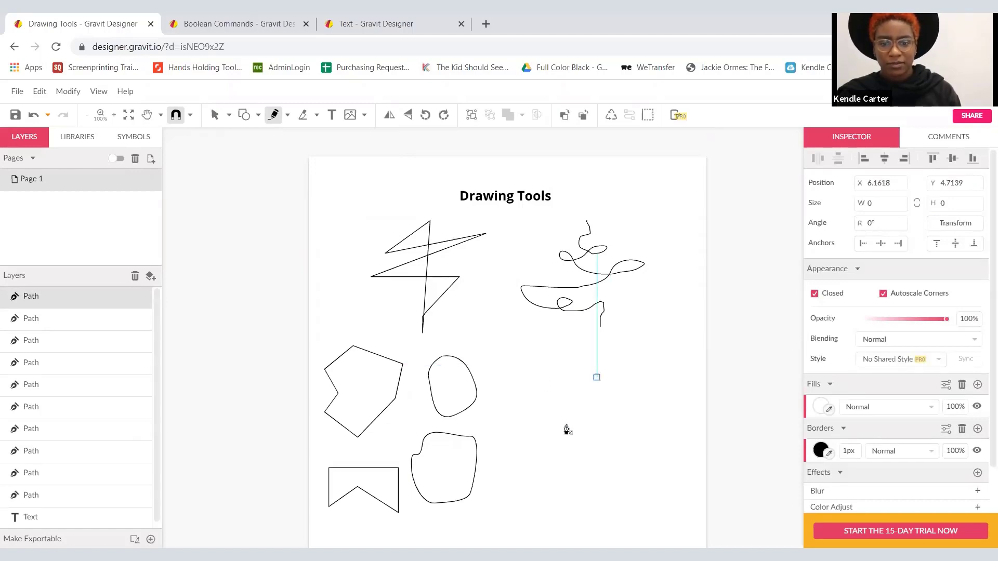
left_click(506, 432)
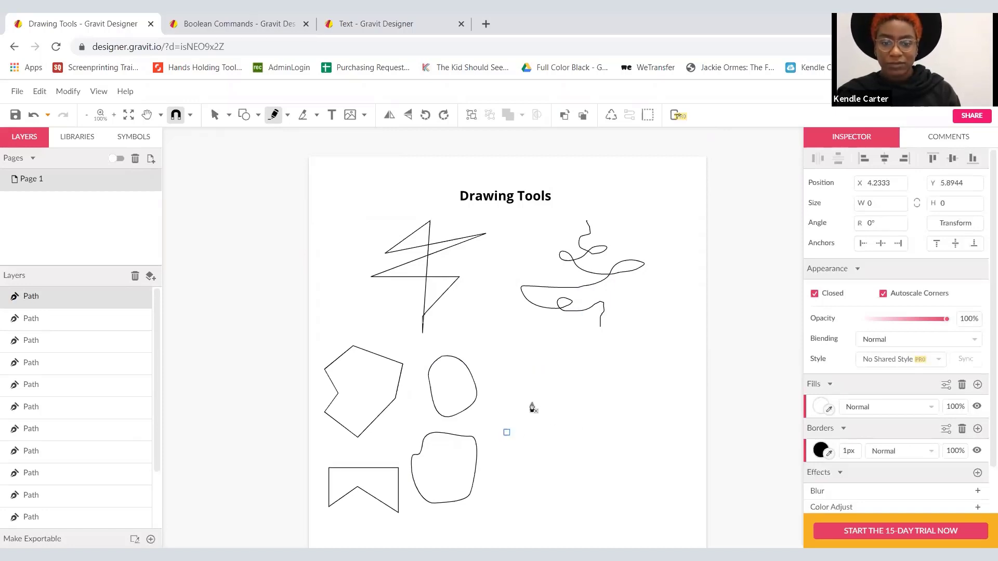
Draw a closed freehand figure-eight about 2.02 in wide and 1.13 in high, and handwrite the presenter's first name below it.
mouse_move(531, 402)
left_mouse_down()
mouse_move(546, 383)
mouse_move(594, 404)
mouse_move(626, 386)
mouse_move(613, 373)
mouse_move(594, 382)
mouse_move(585, 409)
mouse_move(554, 427)
mouse_move(534, 421)
mouse_move(531, 405)
left_mouse_up()
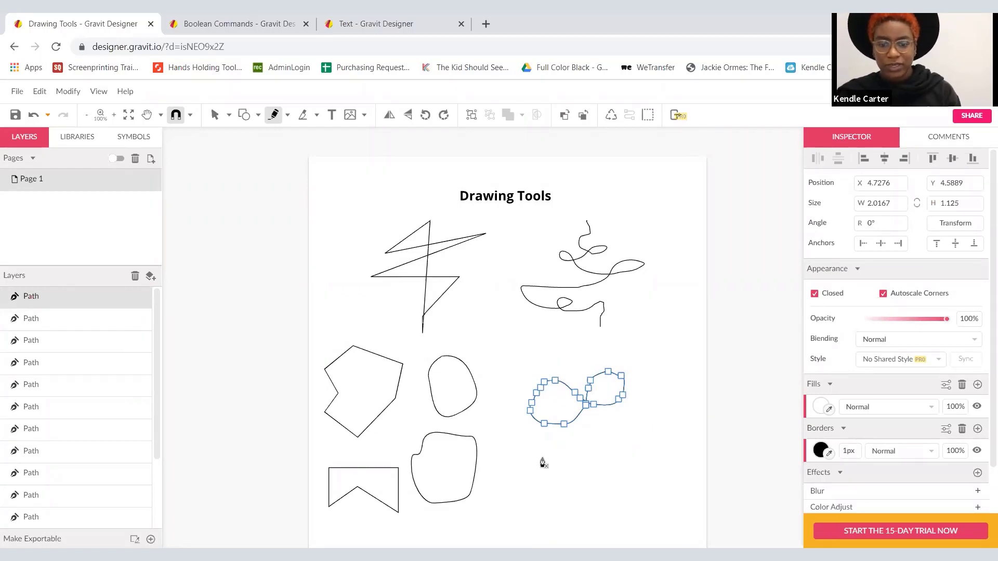
mouse_move(543, 454)
left_mouse_down()
mouse_move(538, 486)
mouse_move(565, 442)
left_mouse_up()
mouse_move(539, 476)
left_mouse_down()
mouse_move(558, 496)
mouse_move(568, 473)
mouse_move(565, 489)
mouse_move(583, 486)
mouse_move(585, 475)
mouse_move(613, 488)
mouse_move(616, 468)
mouse_move(616, 489)
left_mouse_up()
mouse_move(629, 454)
left_mouse_down()
mouse_move(631, 487)
mouse_move(650, 476)
mouse_move(663, 489)
left_mouse_up()
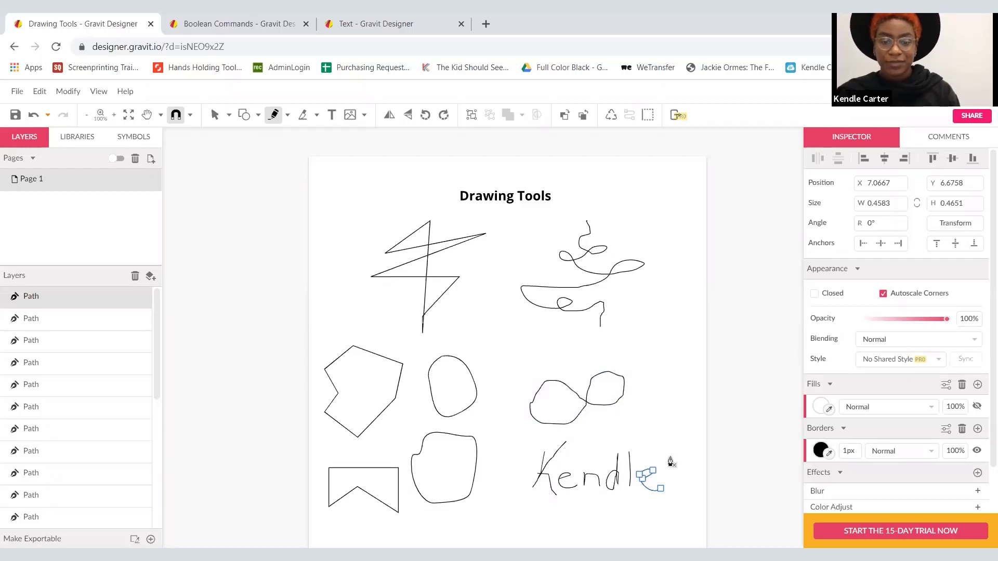
Draw three open freehand squiggles around the figure-eight: a looping one about 2.21 in high, a wavy one about 1.99 in wide, and a zigzag about 3.91 in high.
mouse_move(633, 331)
left_mouse_down()
mouse_move(617, 349)
mouse_move(630, 344)
mouse_move(646, 357)
mouse_move(656, 343)
mouse_move(662, 382)
mouse_move(652, 385)
mouse_move(651, 377)
mouse_move(669, 372)
mouse_move(675, 387)
mouse_move(646, 403)
mouse_move(645, 415)
mouse_move(655, 404)
mouse_move(633, 403)
mouse_move(654, 429)
left_mouse_up()
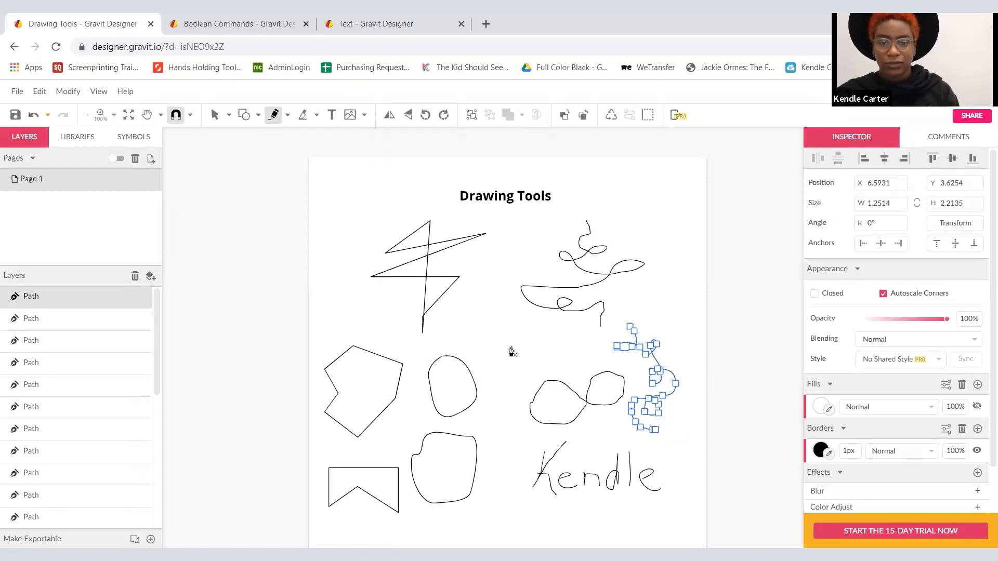
mouse_move(510, 372)
left_mouse_down()
mouse_move(524, 348)
mouse_move(603, 354)
left_mouse_up()
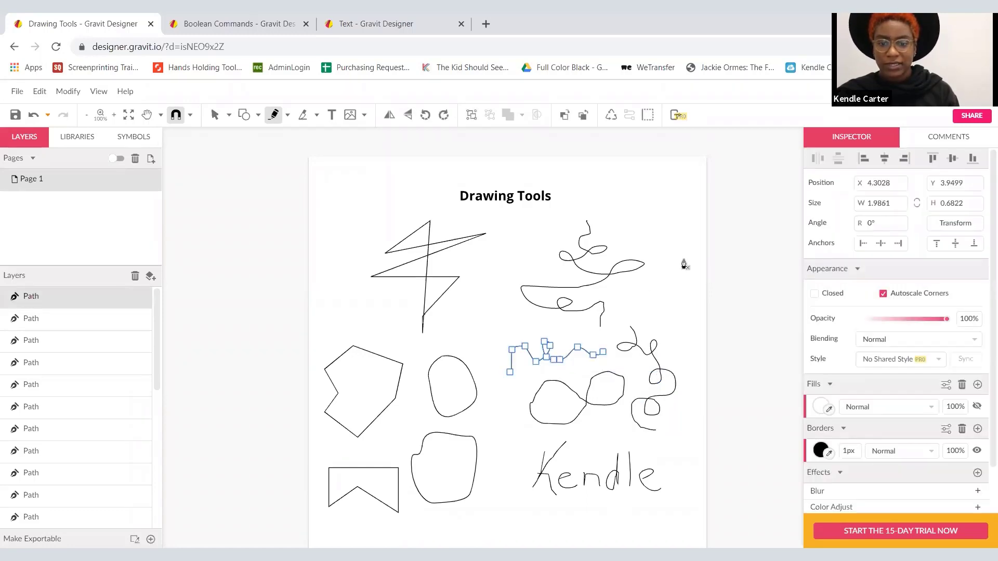
mouse_move(684, 235)
left_mouse_down()
mouse_move(661, 281)
mouse_move(692, 273)
mouse_move(677, 302)
mouse_move(696, 293)
mouse_move(684, 338)
mouse_move(696, 344)
mouse_move(688, 365)
mouse_move(705, 363)
mouse_move(681, 391)
mouse_move(699, 394)
mouse_move(696, 403)
mouse_move(677, 412)
mouse_move(699, 417)
left_mouse_up()
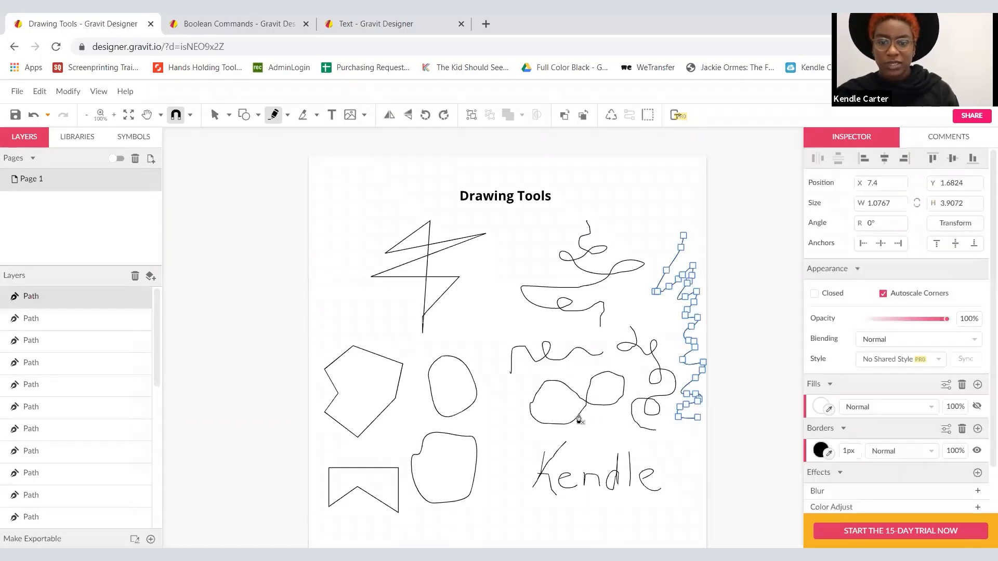
Clear the selection with the Pointer tool and draw another freehand stroke beside the handwritten name.
left_click(214, 115)
left_click(366, 269)
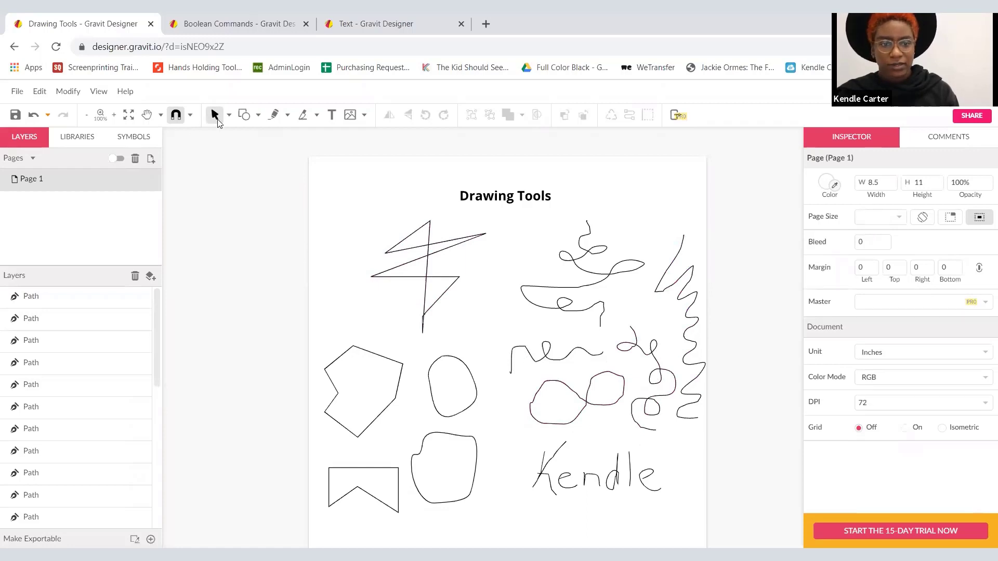
left_click(274, 115)
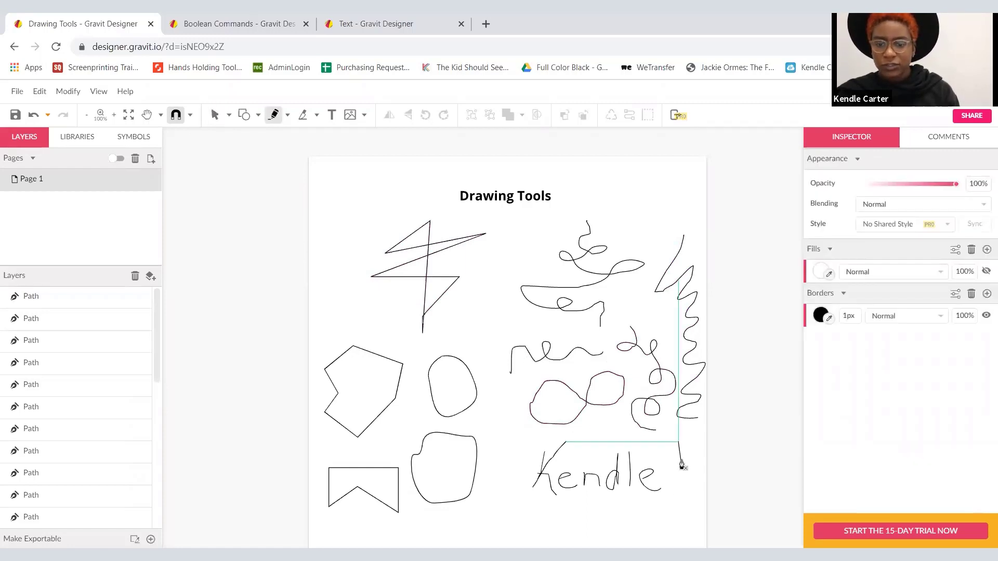
mouse_move(685, 459)
left_mouse_down()
mouse_move(683, 438)
mouse_move(695, 444)
mouse_move(695, 433)
mouse_move(669, 452)
mouse_move(654, 443)
mouse_move(665, 465)
left_mouse_up()
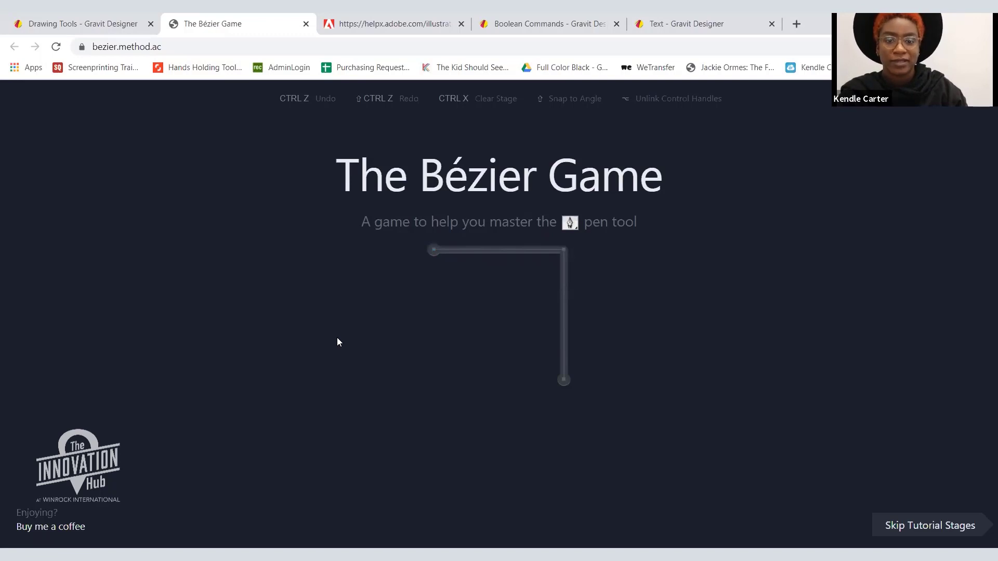
Switch to the Adobe Illustrator help page already open in the browser.
left_click(384, 27)
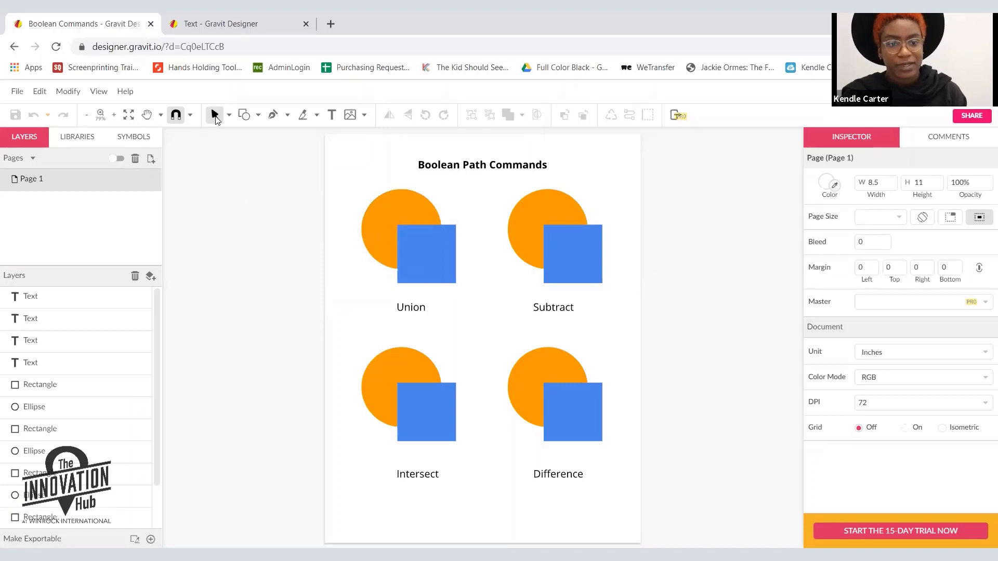
Merge the orange circle and blue square above the Union label with the Union command, and clear the selection.
left_click(391, 208)
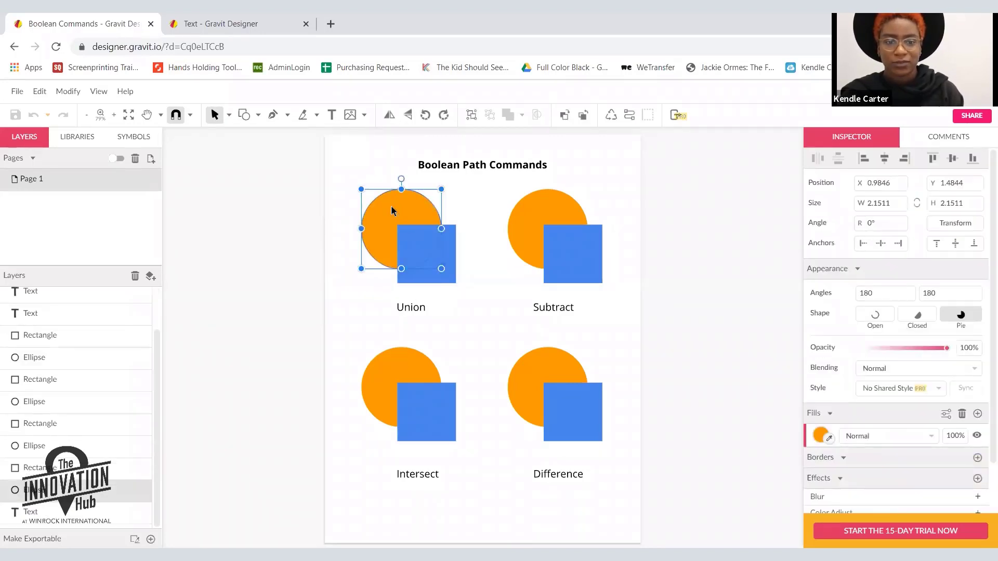
left_click(450, 254, "shift")
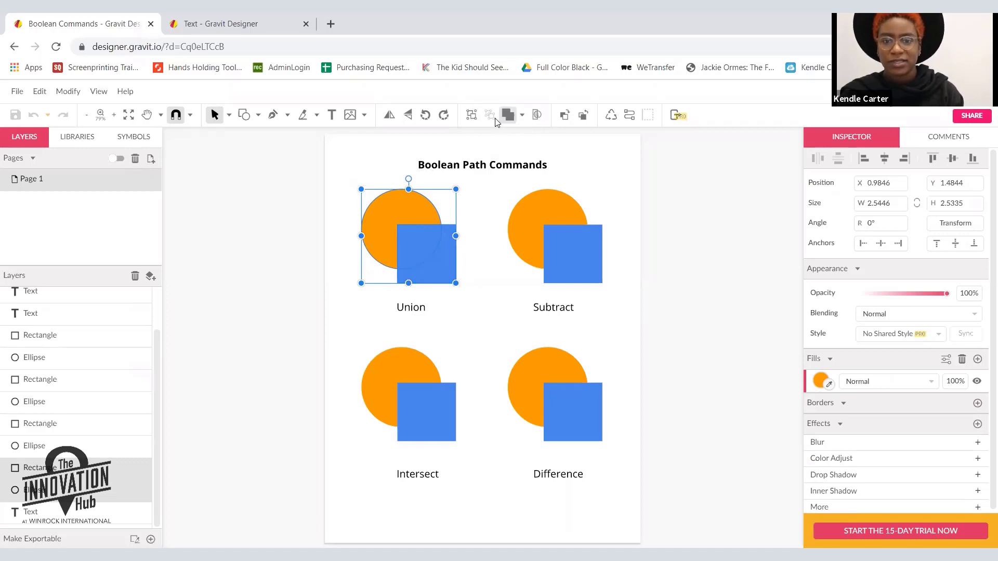
left_click(522, 116)
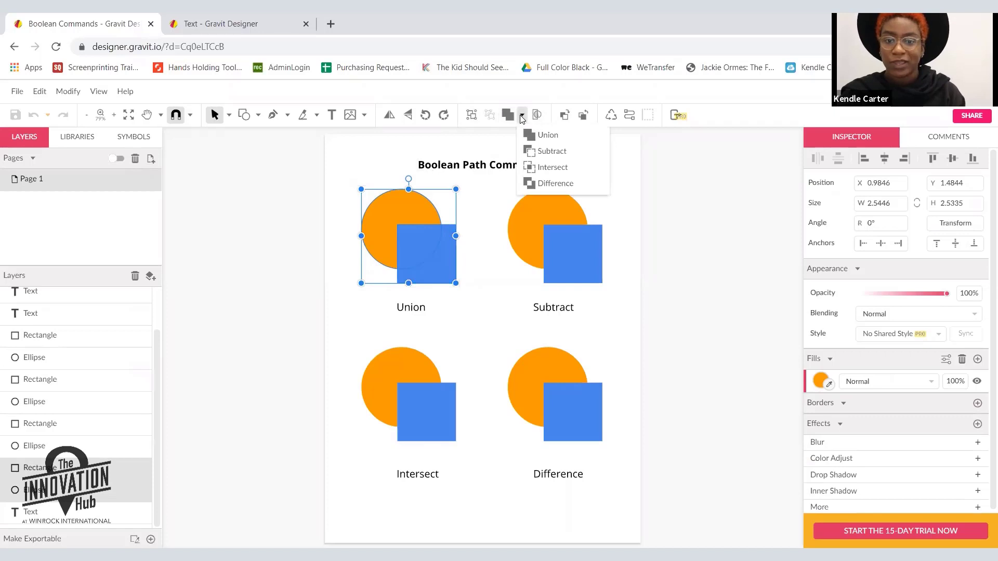
left_click(544, 135)
left_click(314, 277)
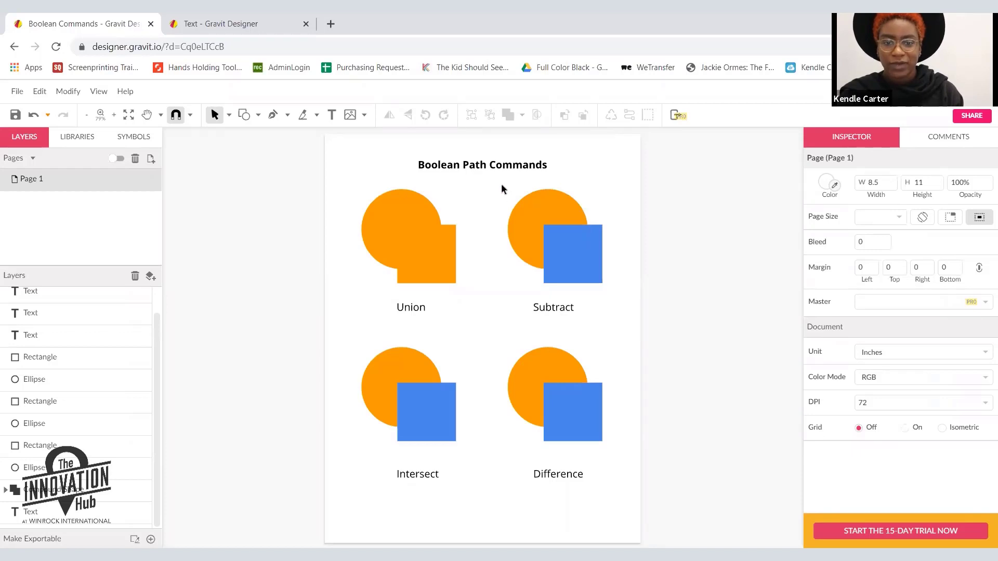
Cut the blue square out of the orange circle above the Subtract label with the Subtract command, and clear the selection.
left_click_drag(502, 186, 621, 294)
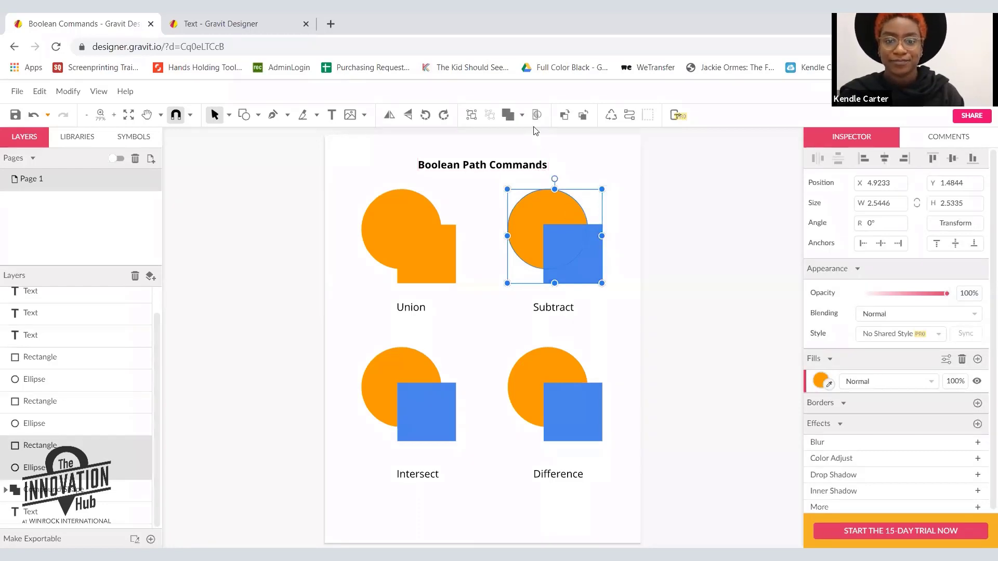
left_click(522, 116)
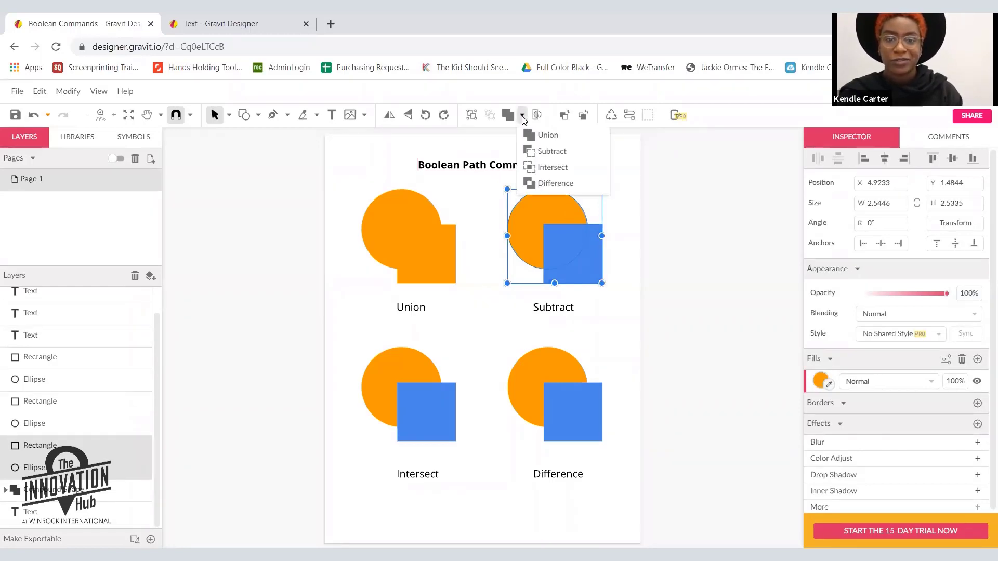
left_click(552, 151)
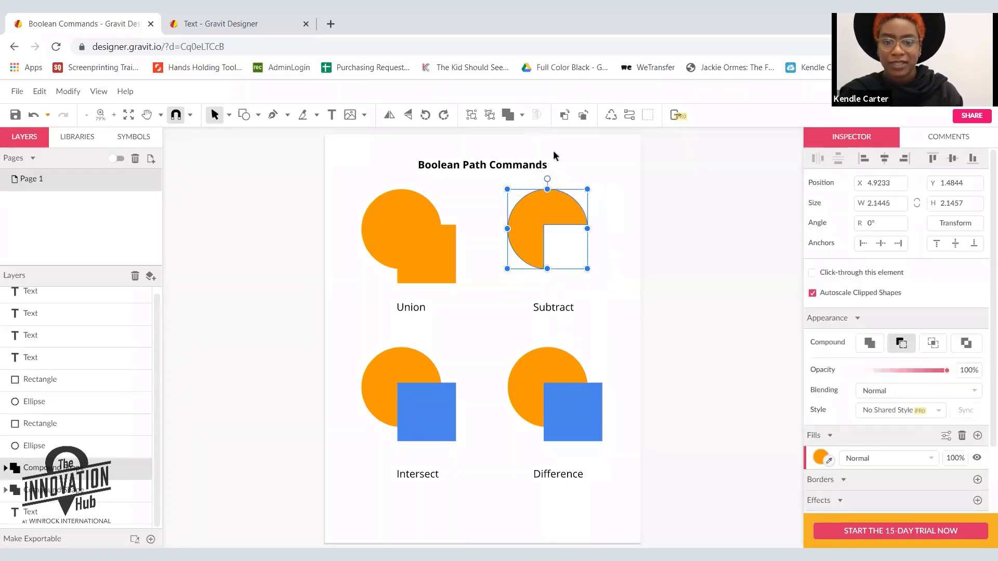
left_click(622, 311)
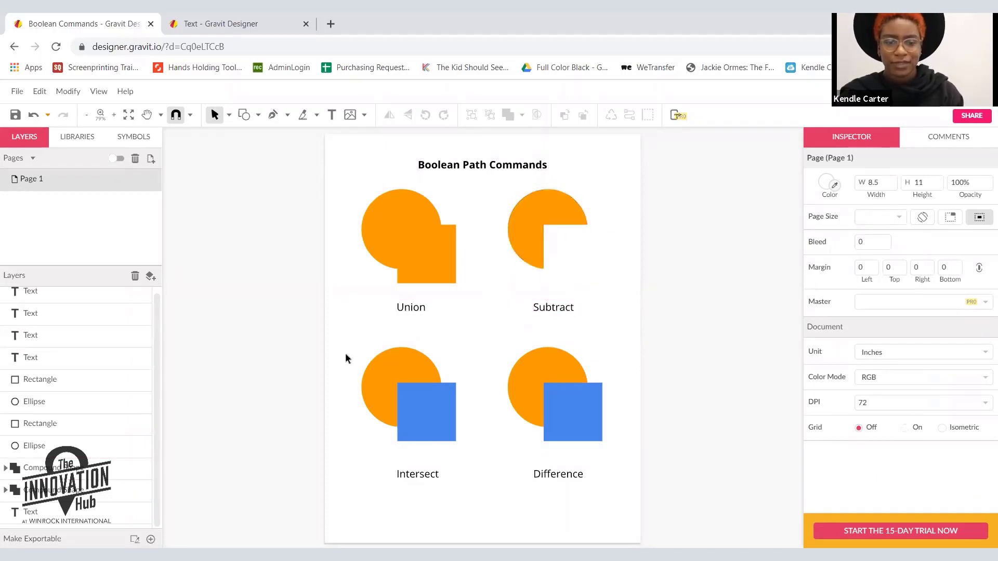
Reduce the circle and square above the Intersect label to their overlapping area with the Intersect command, and clear the selection.
left_click(385, 376)
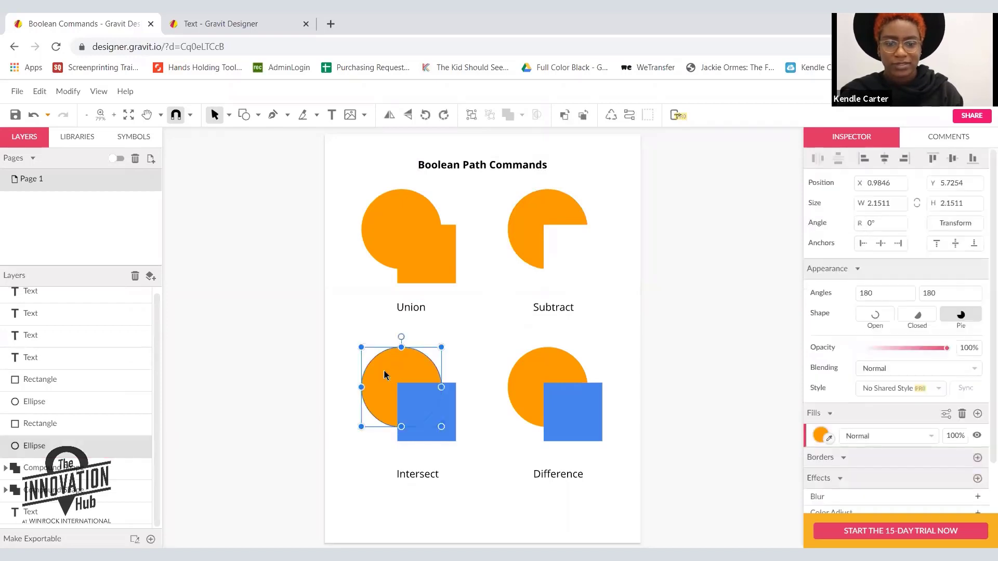
left_click(450, 440, "shift")
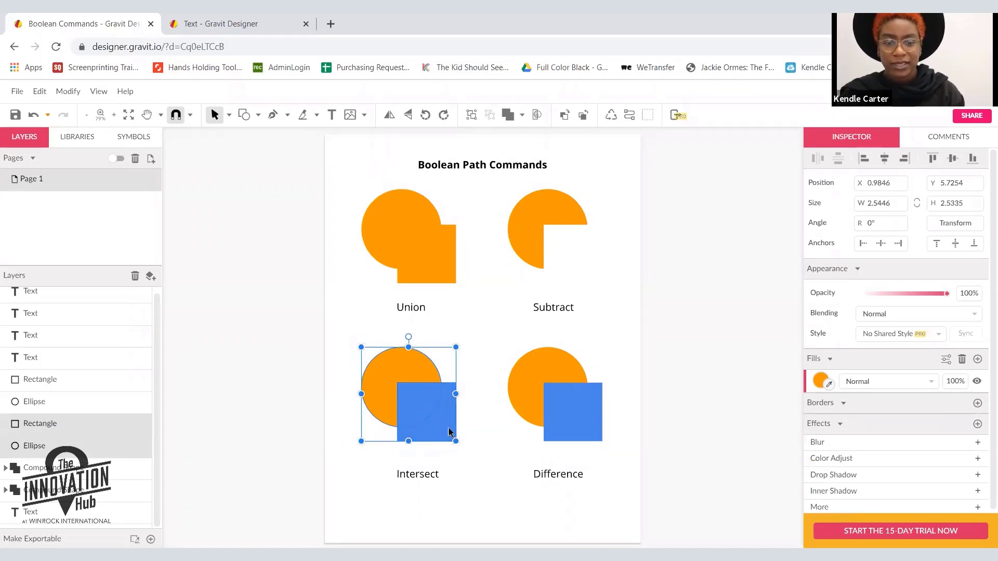
left_click(521, 115)
mouse_move(551, 173)
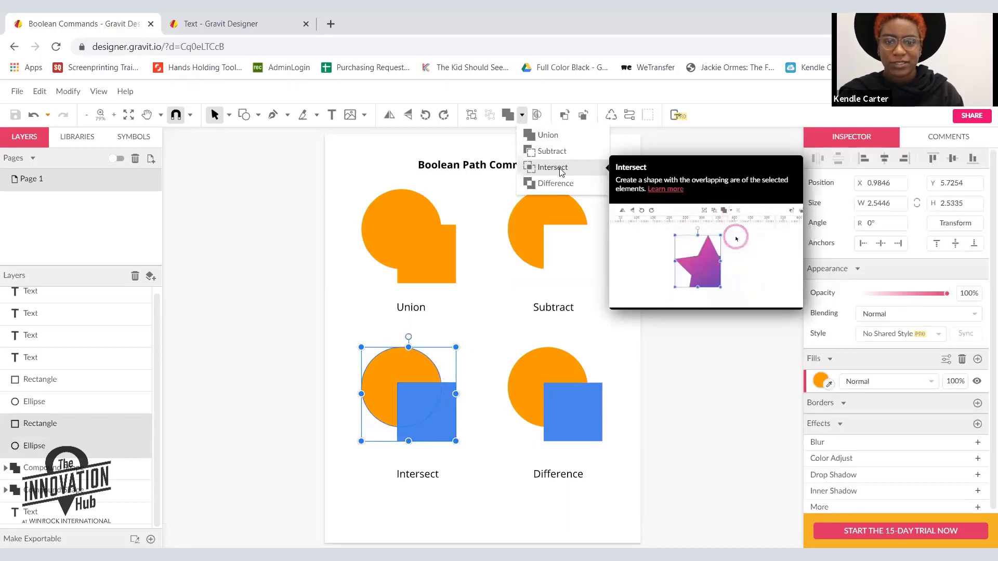
left_click(559, 168)
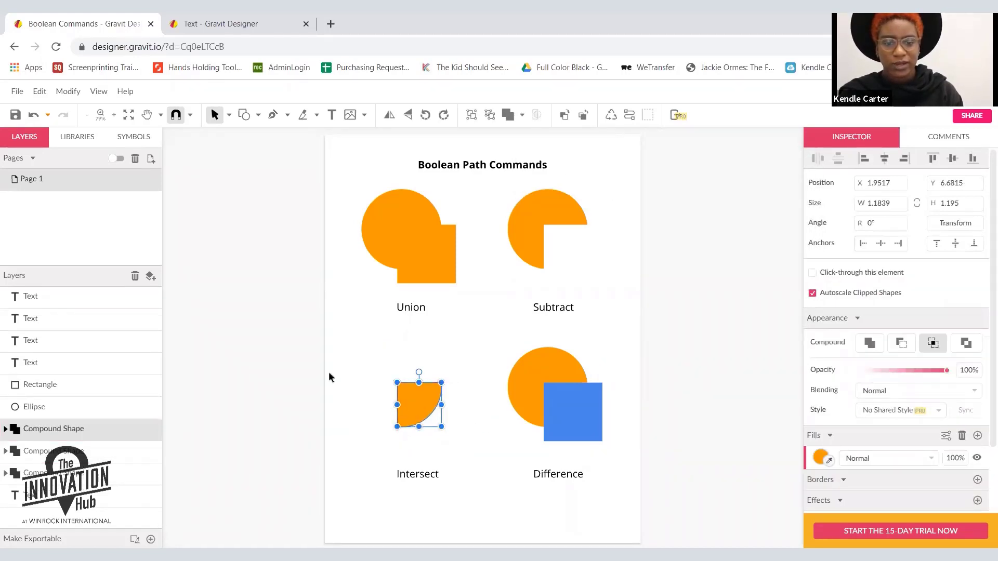
left_click(460, 462)
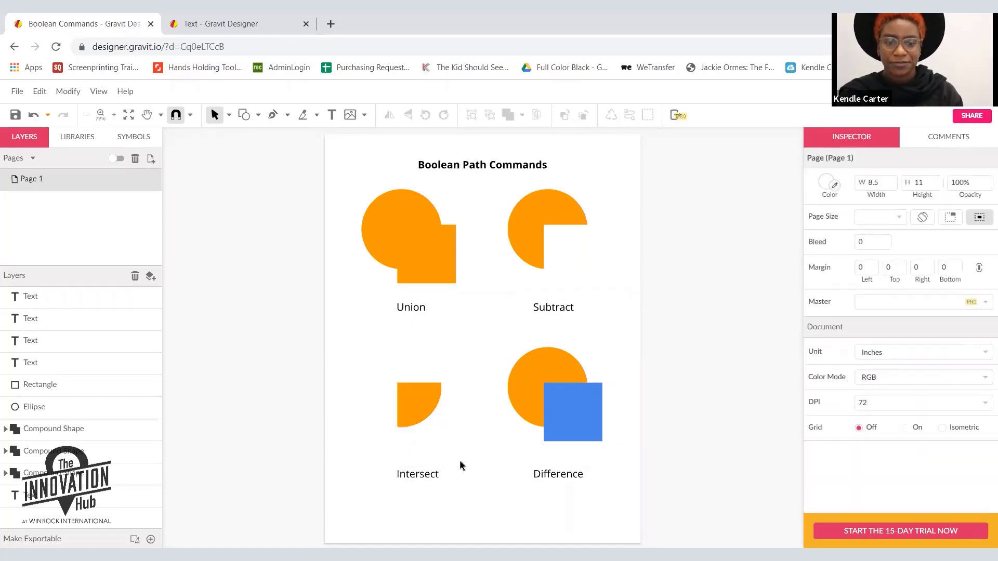
Select the orange circle and the blue square above the Difference label together.
left_click(530, 378)
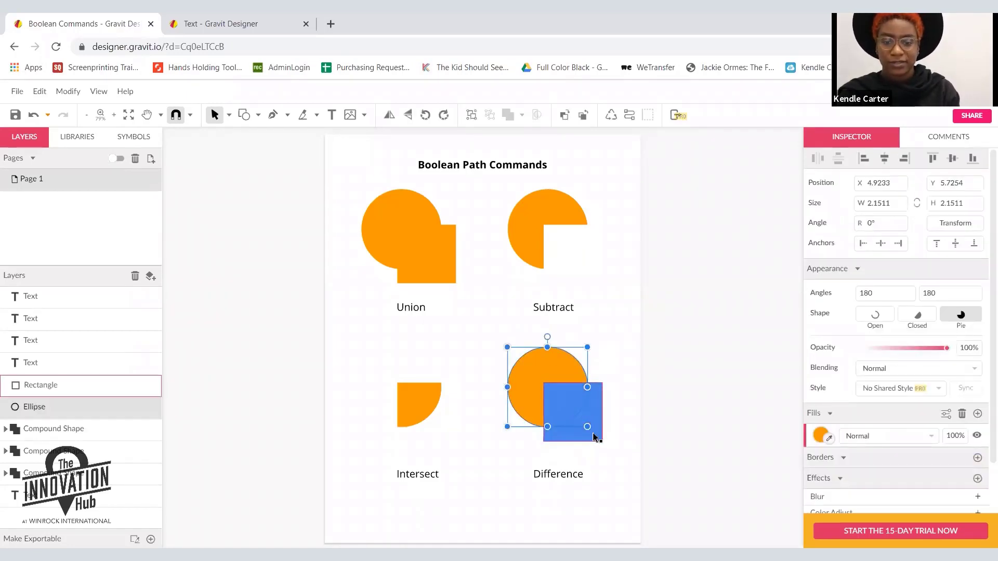
left_click(593, 432, "shift")
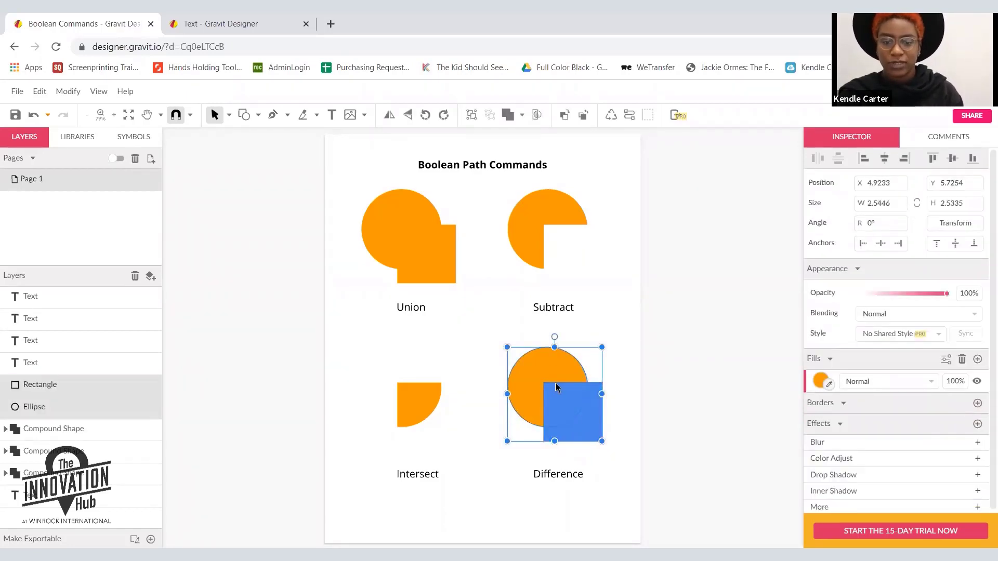
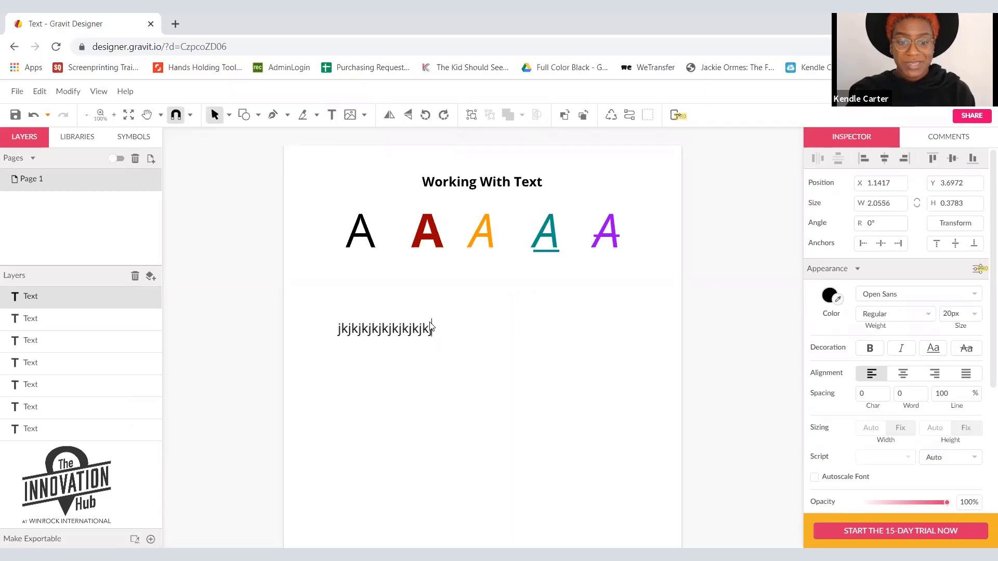
Extend the unboxed text below the letter samples with repeated "jk" filler over three lines, using manual line breaks.
type("kjkjkjkjkjkjkj")
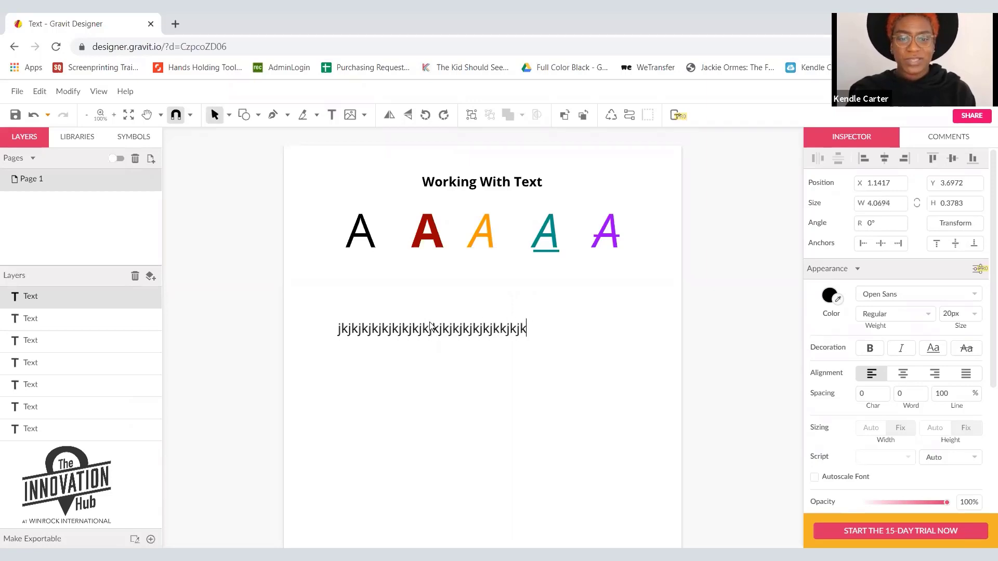
type("kjkjkjkjkjkjkjkjkj")
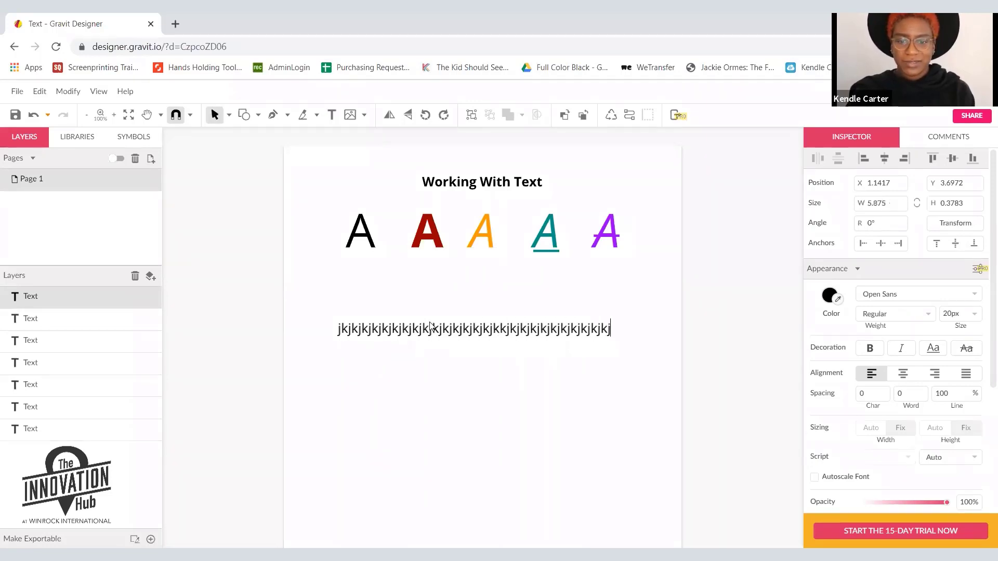
type("kjkjkj")
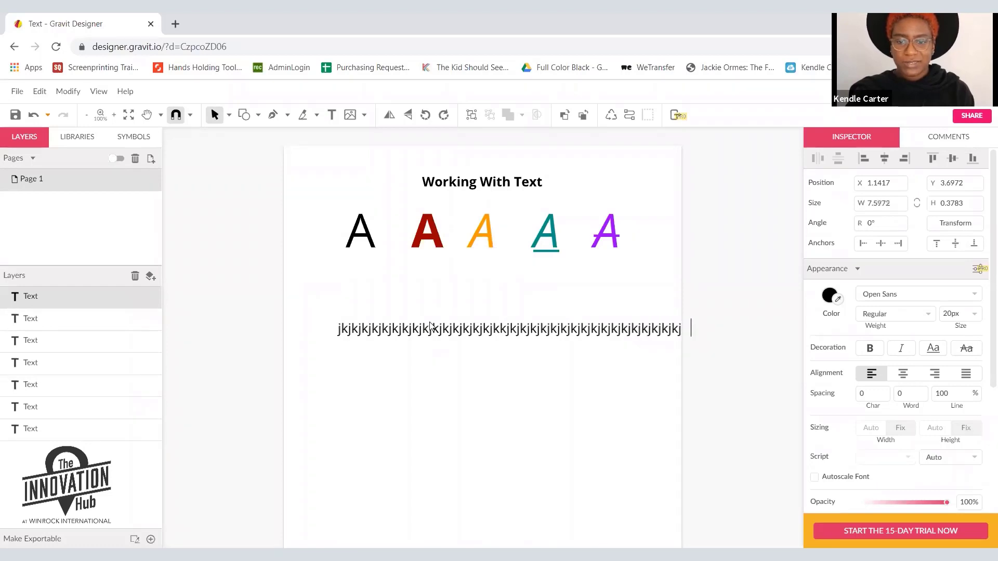
type("kjk")
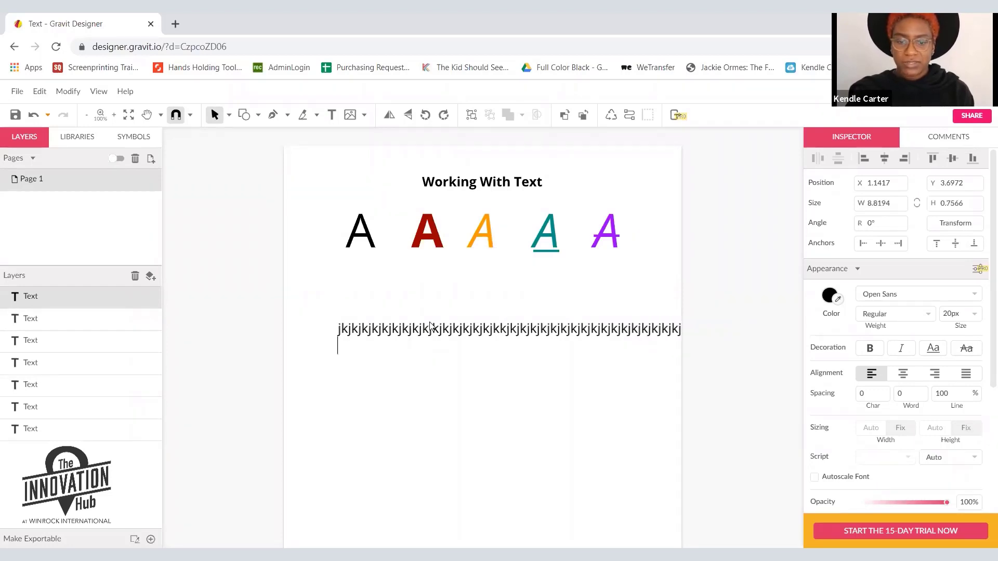
key("Return")
type("jkjkjkkj")
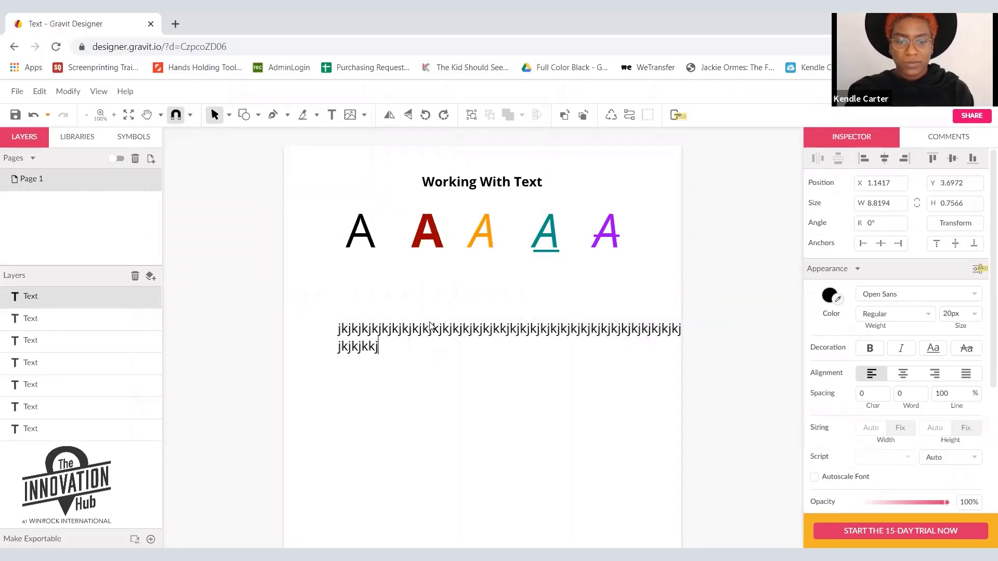
type("kkkjkjkjkjkjkjk")
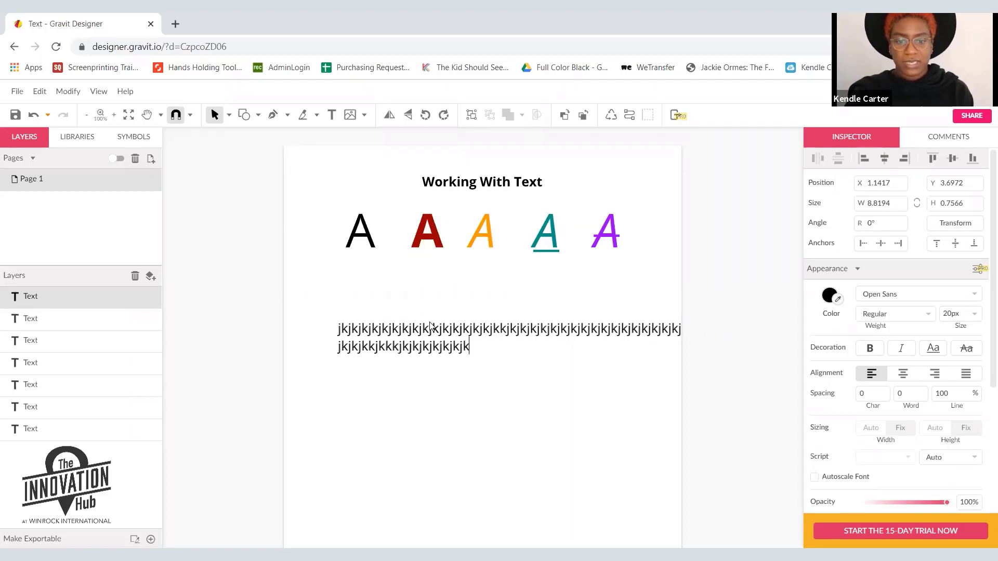
type("jkjkjkjkjkjkjk")
key("Return")
type("jkjkjkkjk")
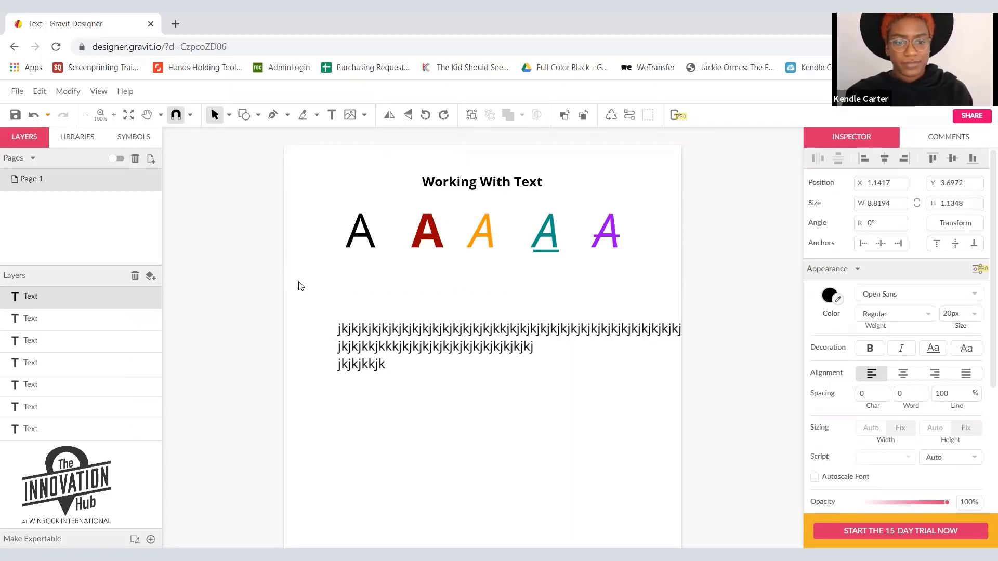
key("Escape")
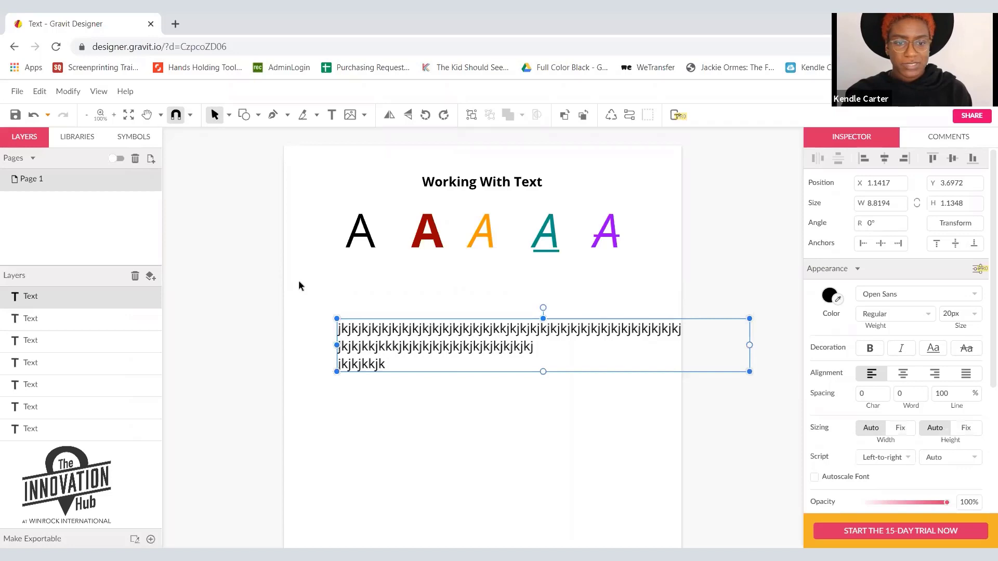
Draw a text box about 4.14 in wide and 2.33 in high below the existing text and fill two lines with repeated "jk" filler.
left_click(331, 115)
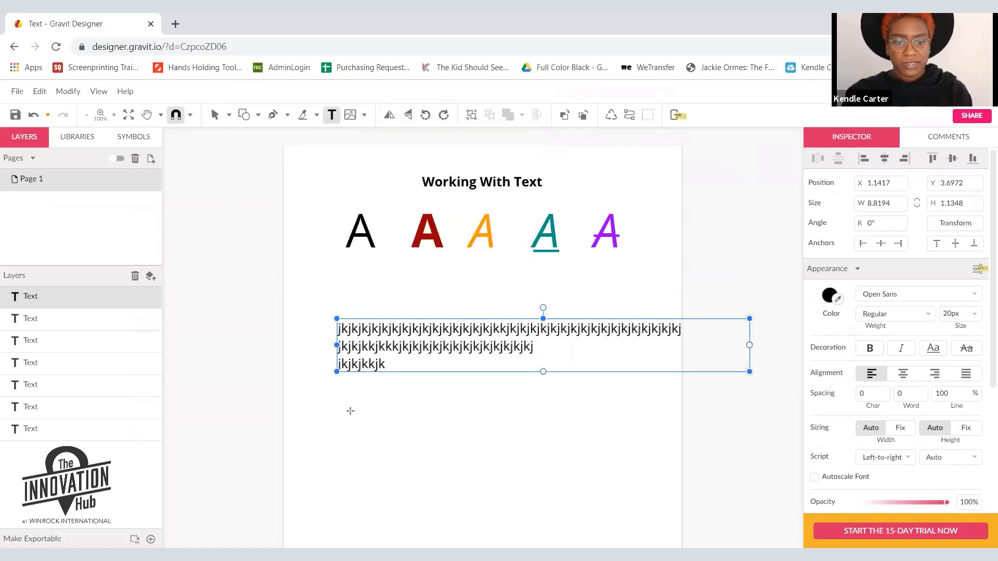
left_click_drag(332, 407, 525, 516)
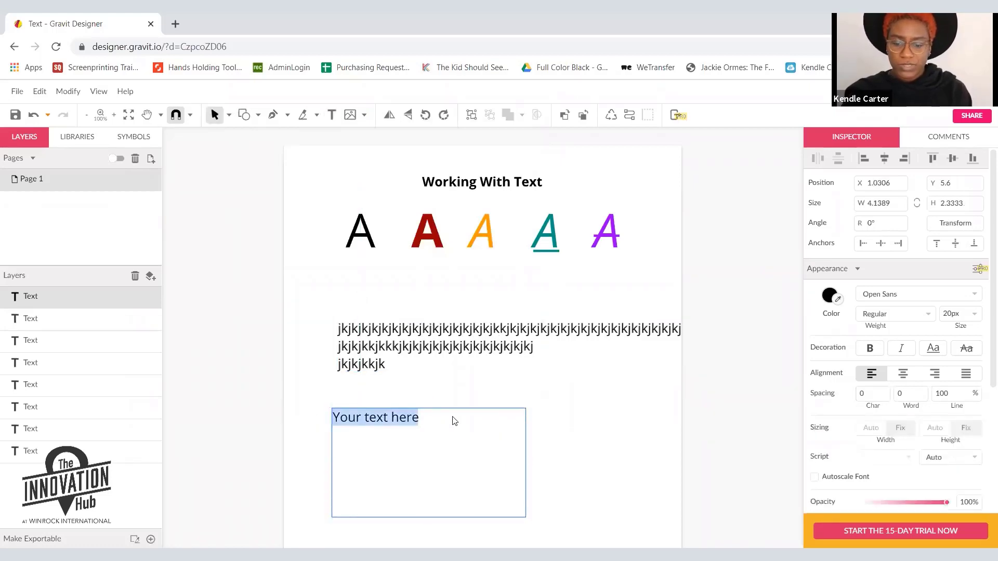
type("jkjkjkjk")
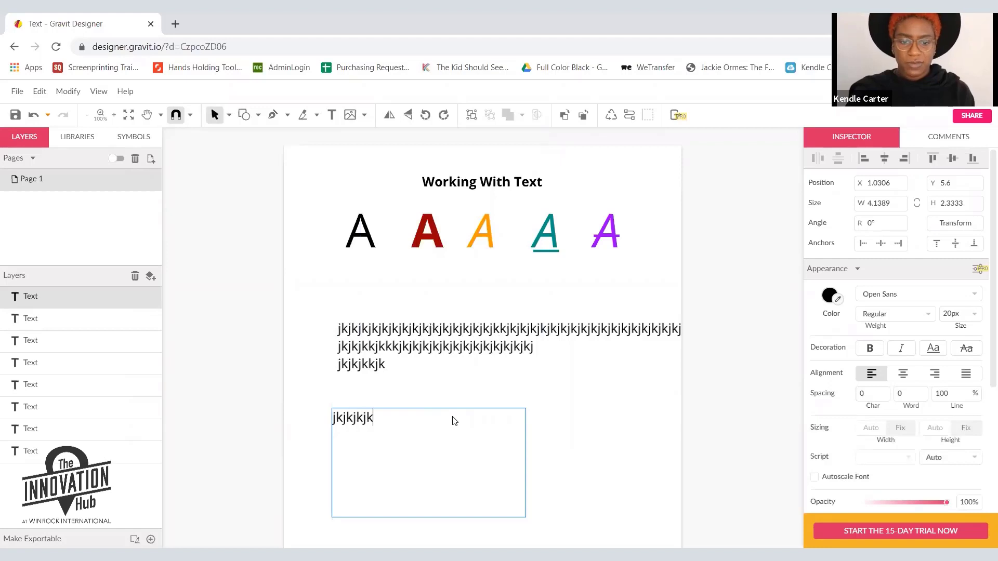
type("jkjkjkjkjkjkjkjk")
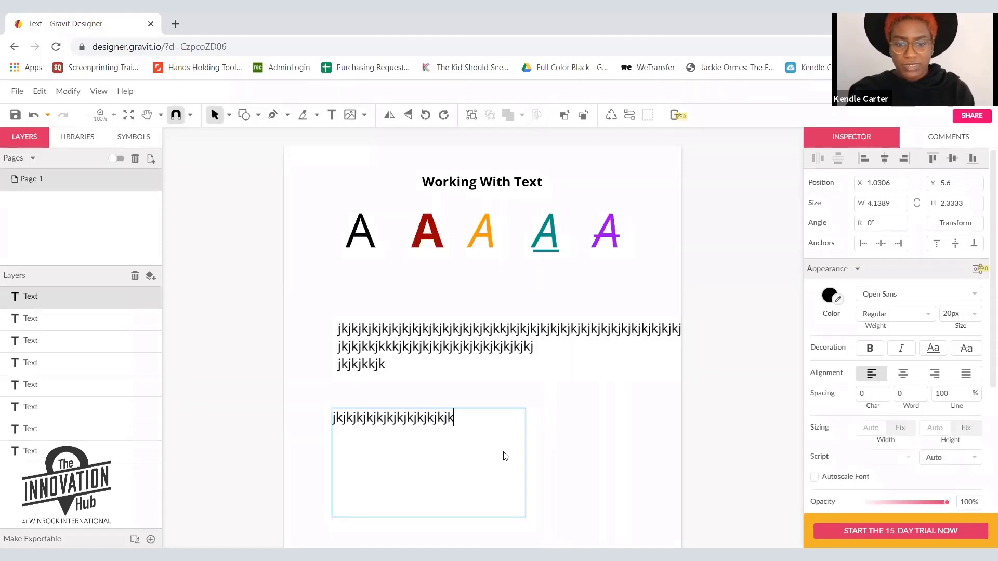
type("kjkjkjkjk")
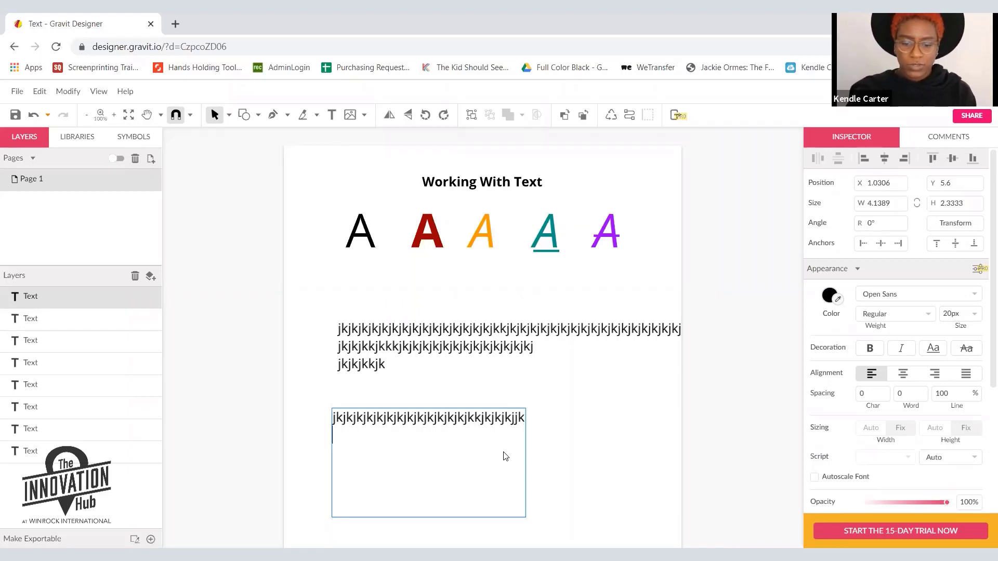
type("jkjkjkjkjkkjkjkjkjkjkjkjkjkjkjk")
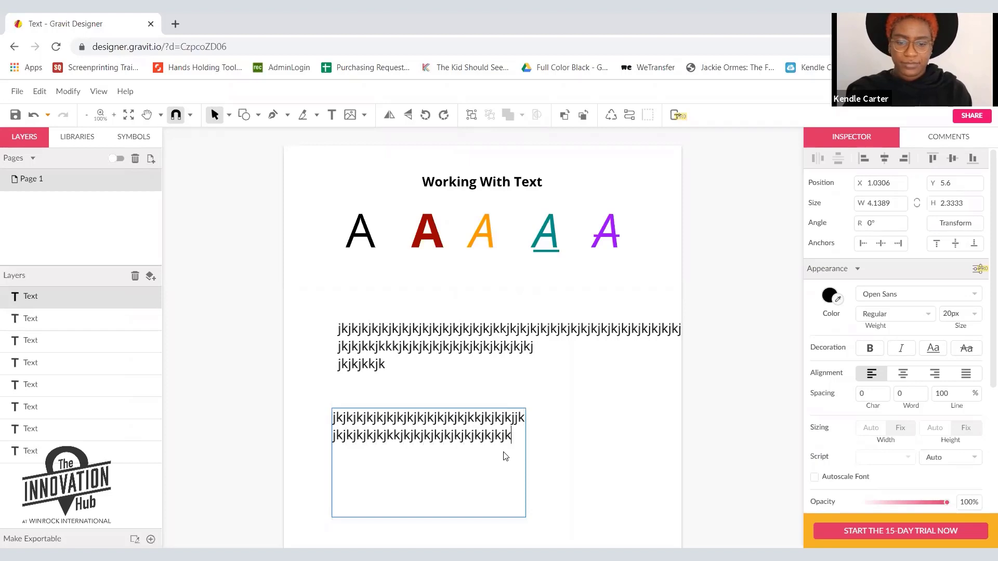
right_click(505, 456)
left_click(445, 446)
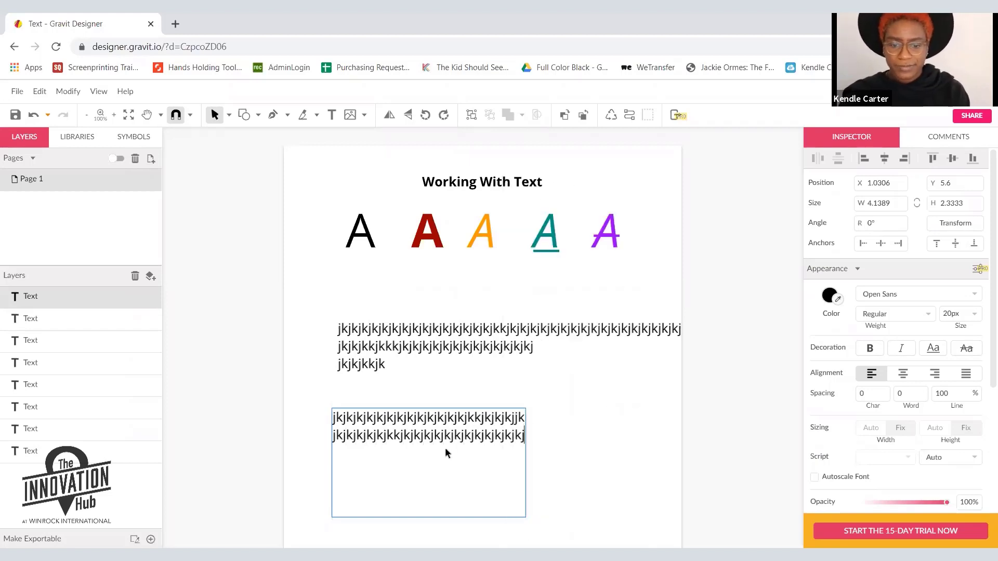
left_click(358, 390)
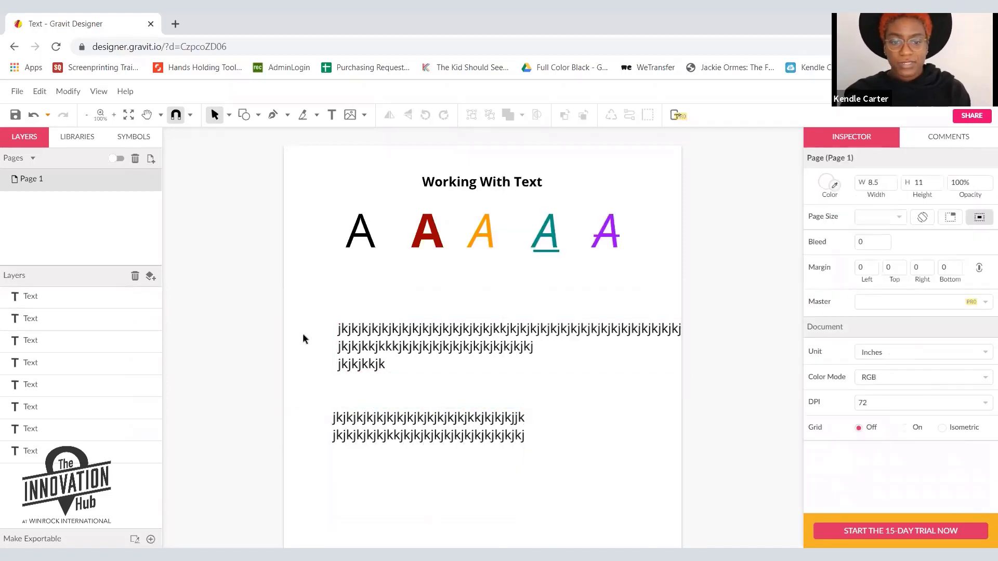
Delete the unboxed three-line filler text and select the text box below it.
left_click(346, 340)
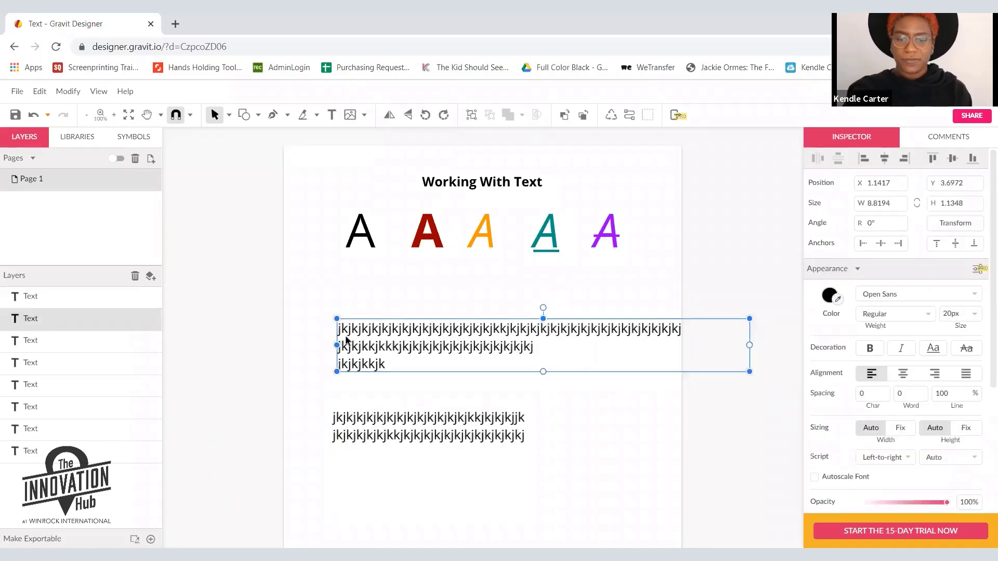
key("Delete")
left_click(379, 416)
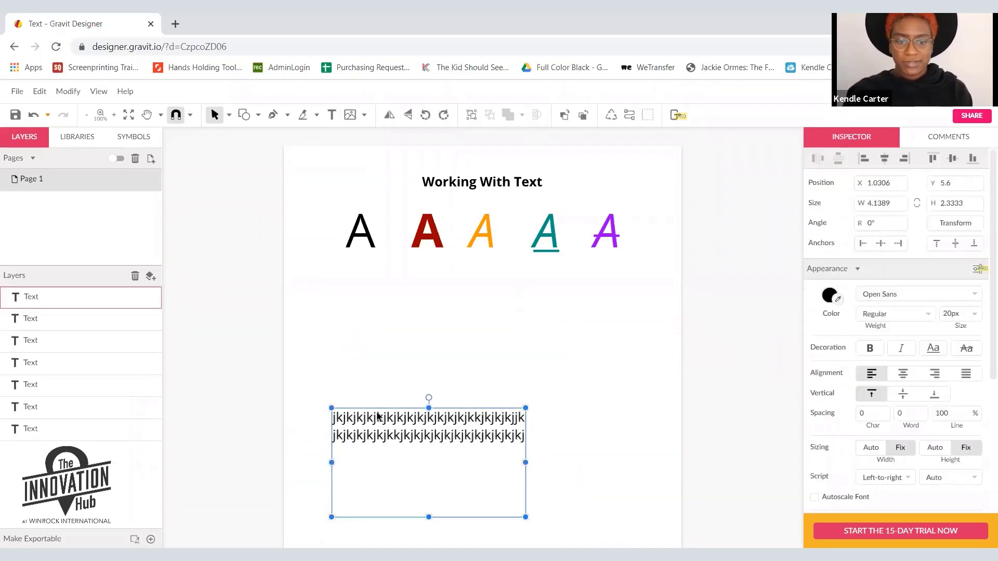
Replace the filler text box with an unboxed text reading "Happy Birthday" below the letter samples.
key("Delete")
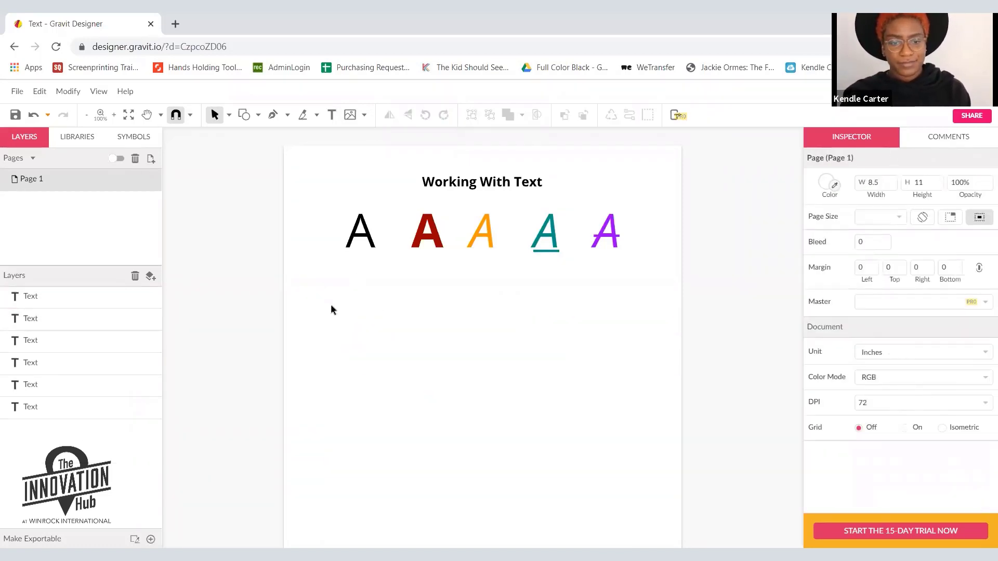
left_click(331, 114)
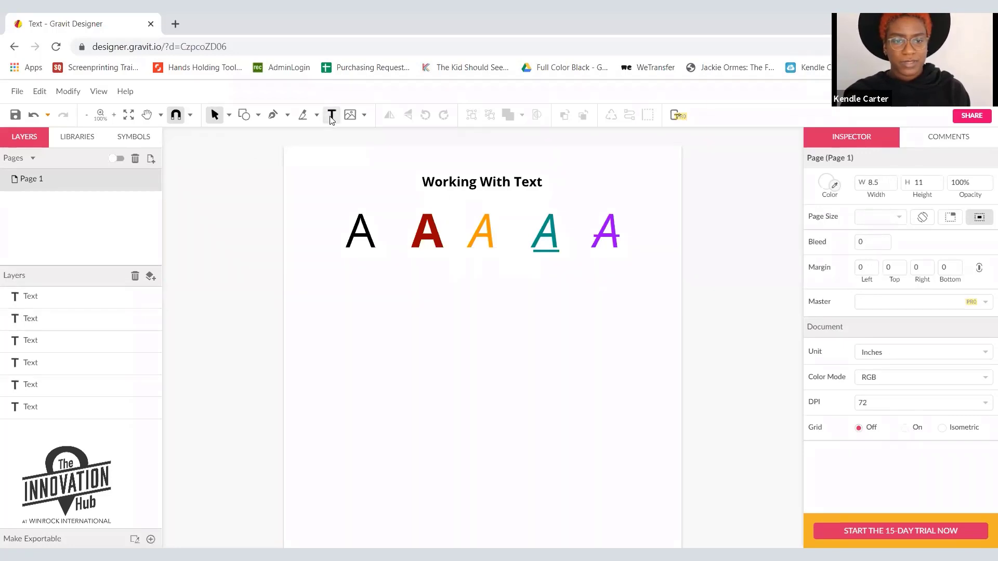
left_click(354, 304)
type("H")
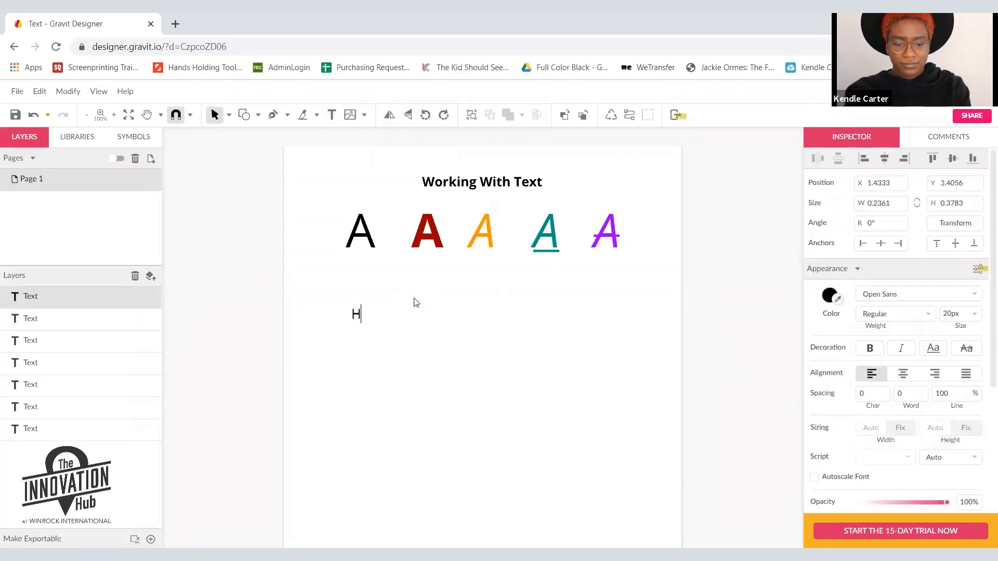
type("appy Birthday")
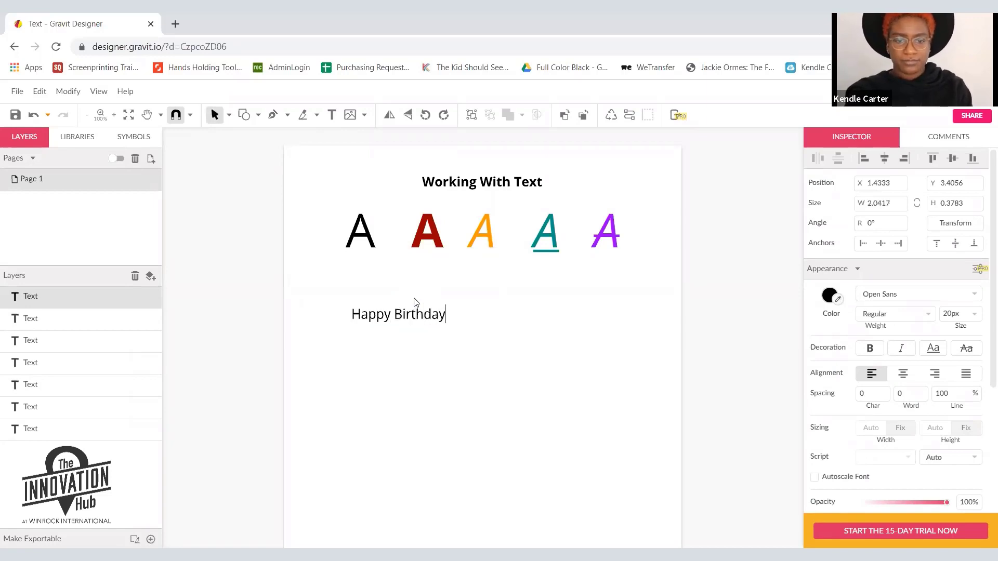
key("Escape")
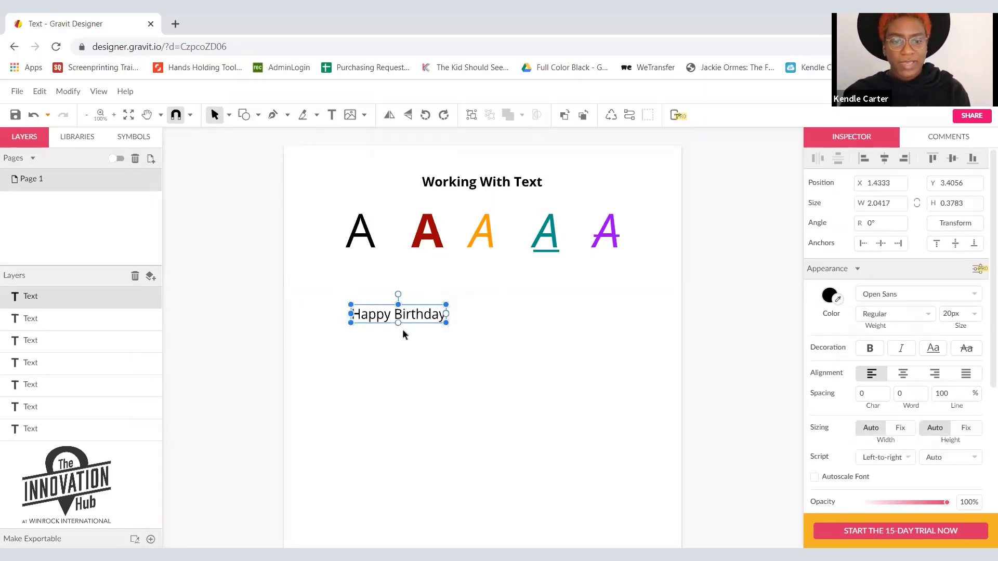
Move the "Happy Birthday" text up under the black A, to about X 1.31 in and Y 2.74 in.
double_click(406, 318)
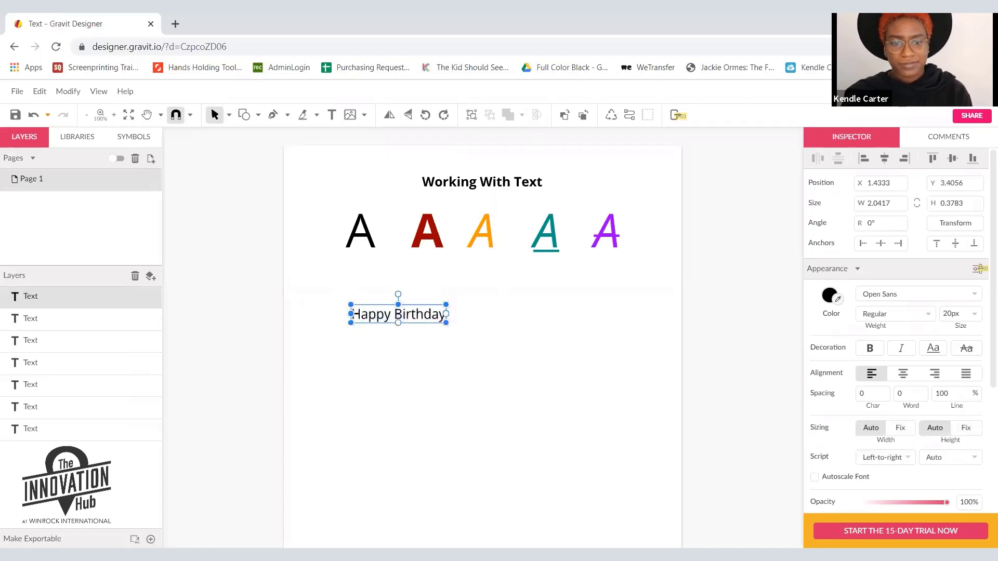
key("Escape")
left_click_drag(366, 314, 360, 283)
left_click(343, 320)
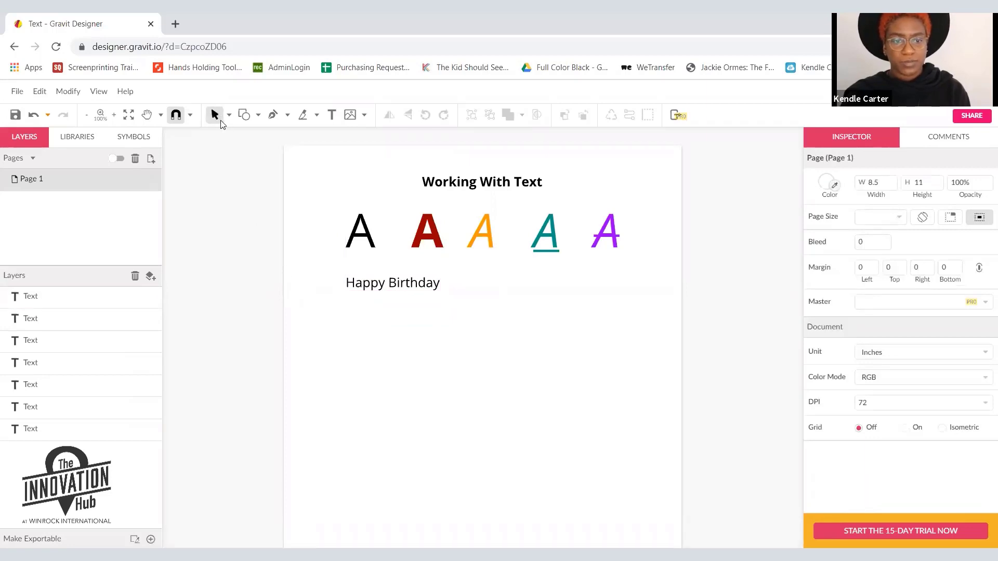
Change the font of the "Happy Birthday" text to Oleo Script.
left_click(387, 284)
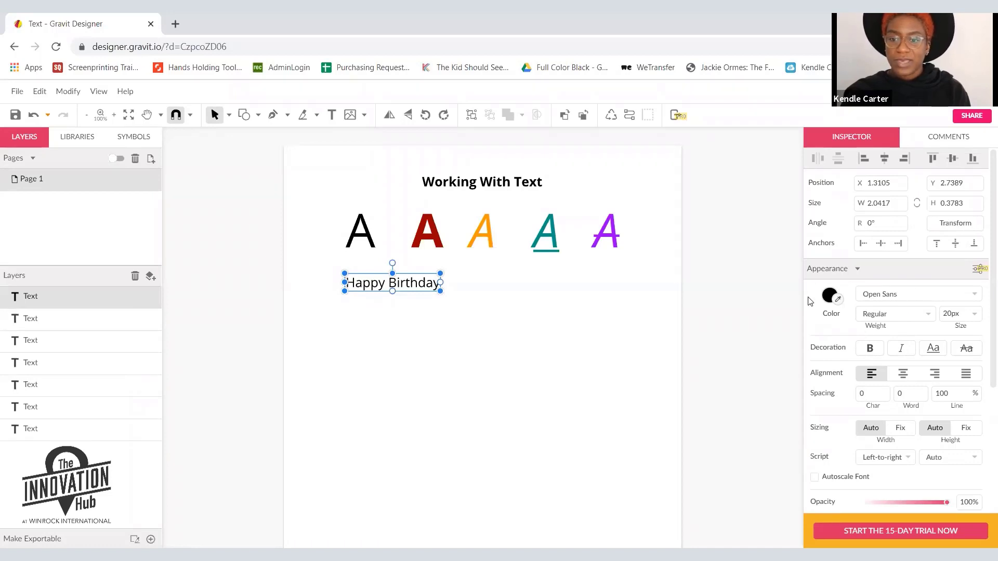
left_click(887, 296)
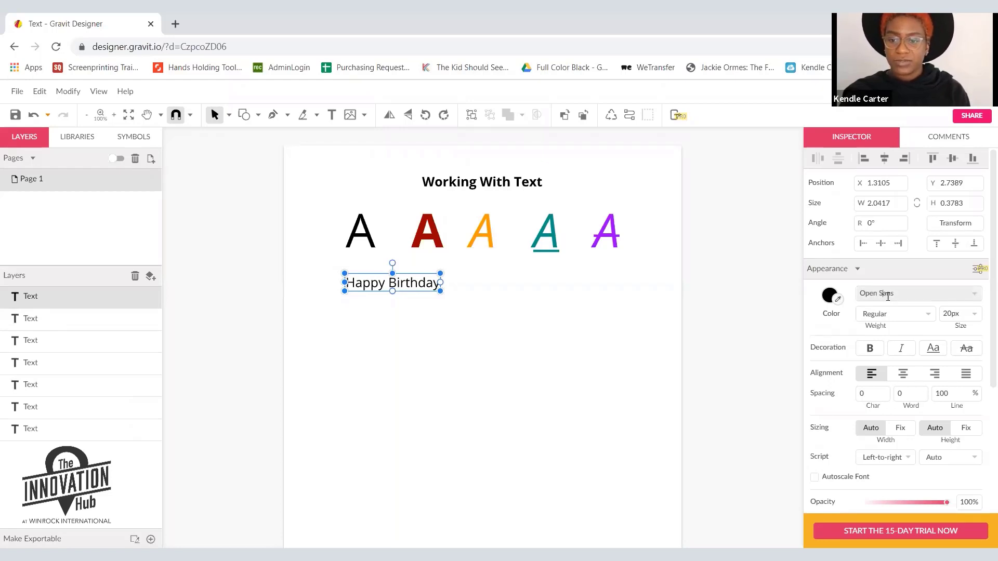
left_click(964, 296)
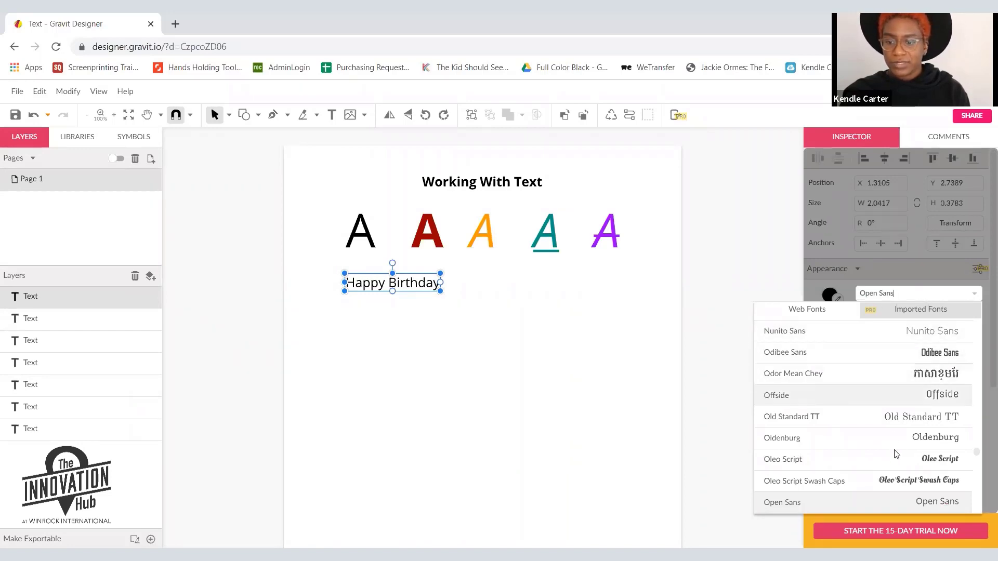
left_click(906, 462)
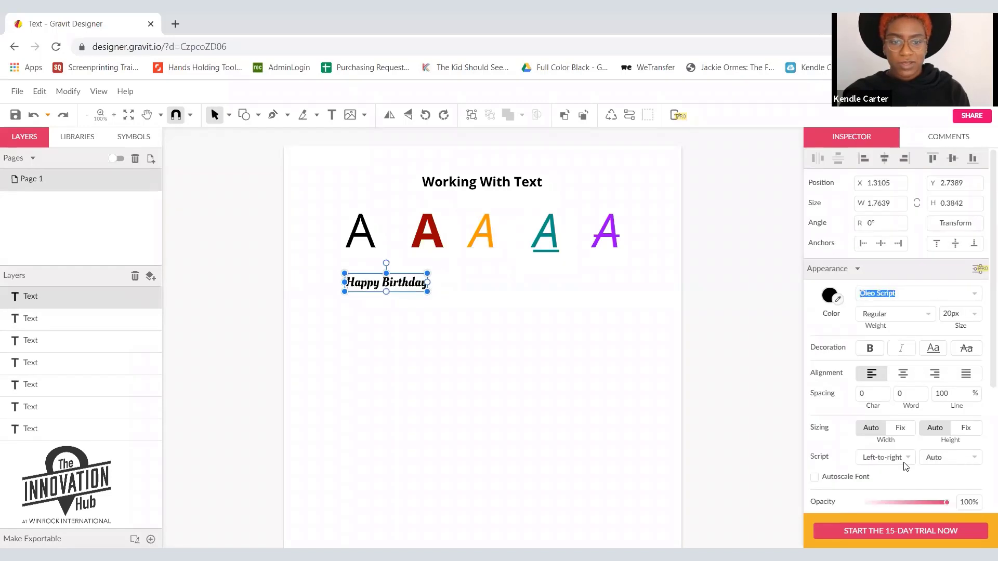
Set the font of the "Happy Birthday" text to Passion One.
left_click(975, 295)
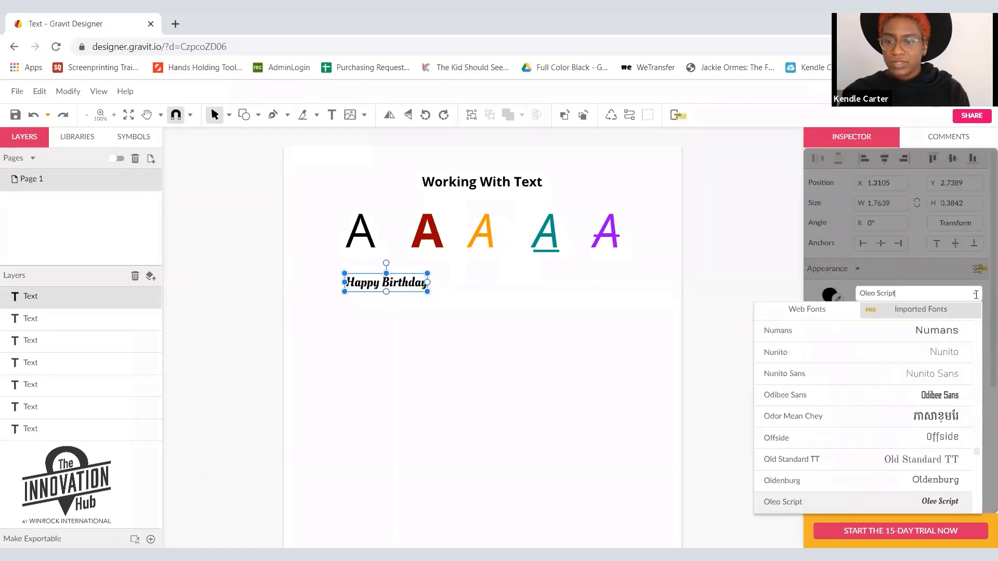
scroll(938, 385, "down", 5)
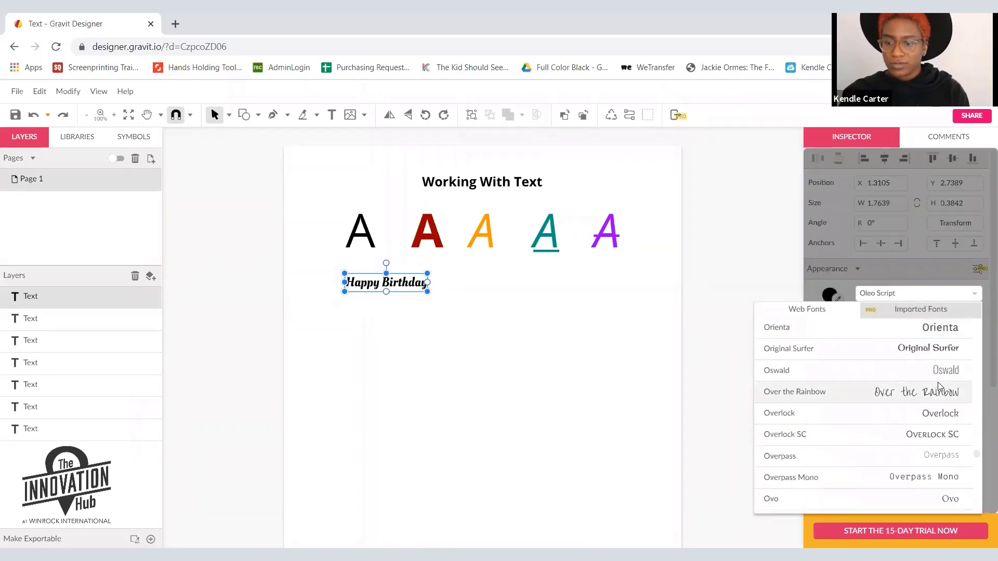
scroll(949, 421, "down", 5)
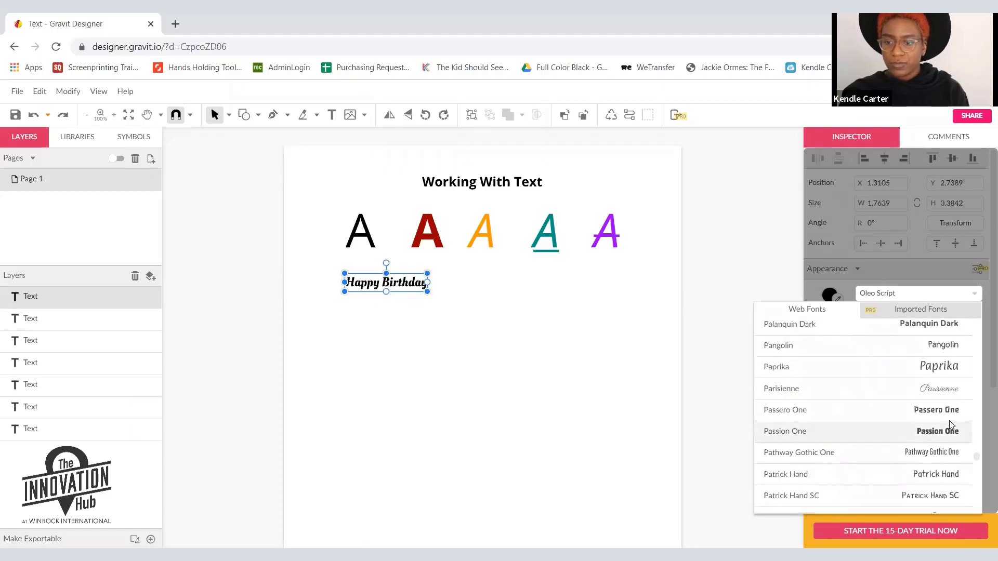
left_click(926, 434)
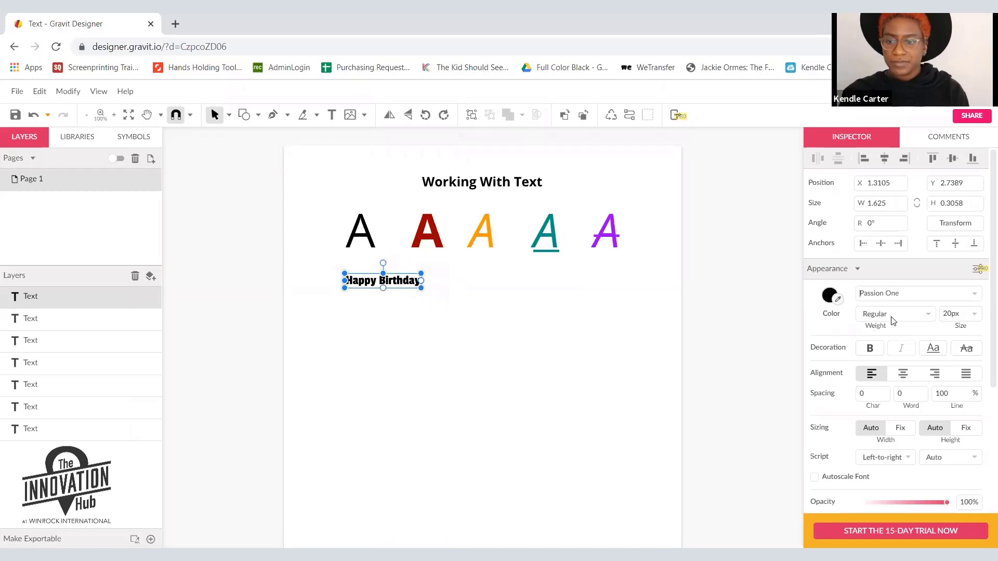
Set the "Happy Birthday" text size to 60 pt and deselect the text.
left_click(976, 313)
scroll(964, 401, "down", 4)
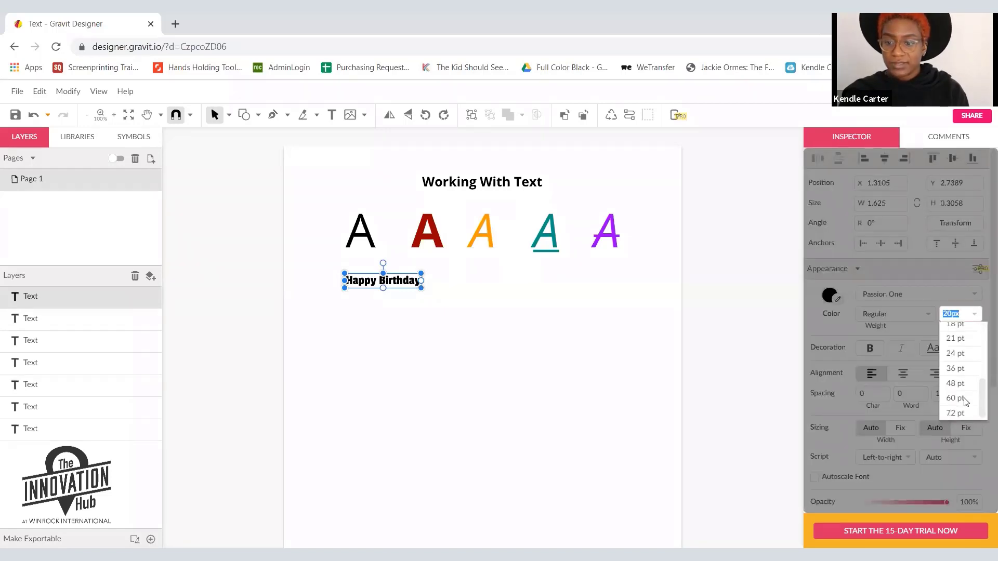
left_click(956, 397)
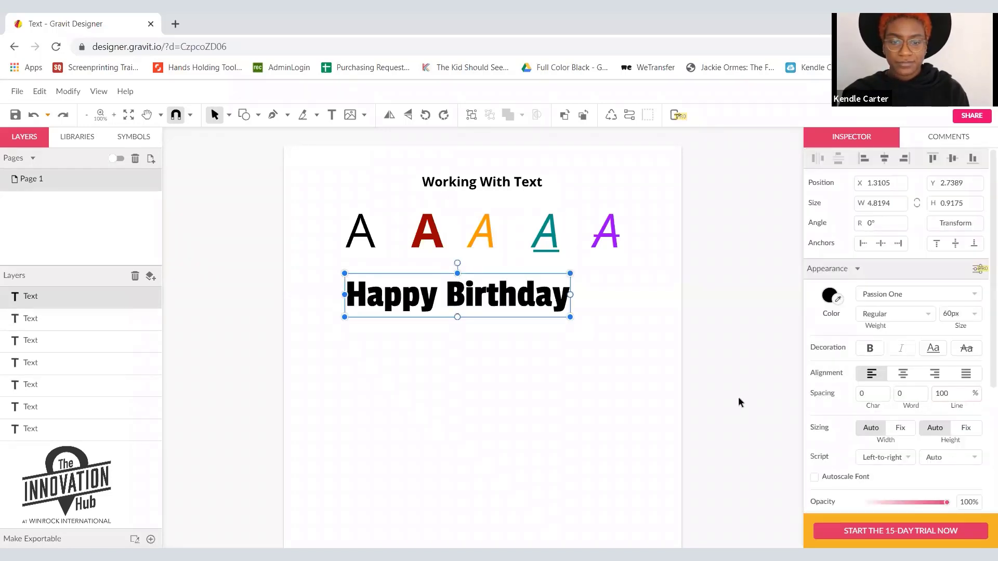
left_click(565, 385)
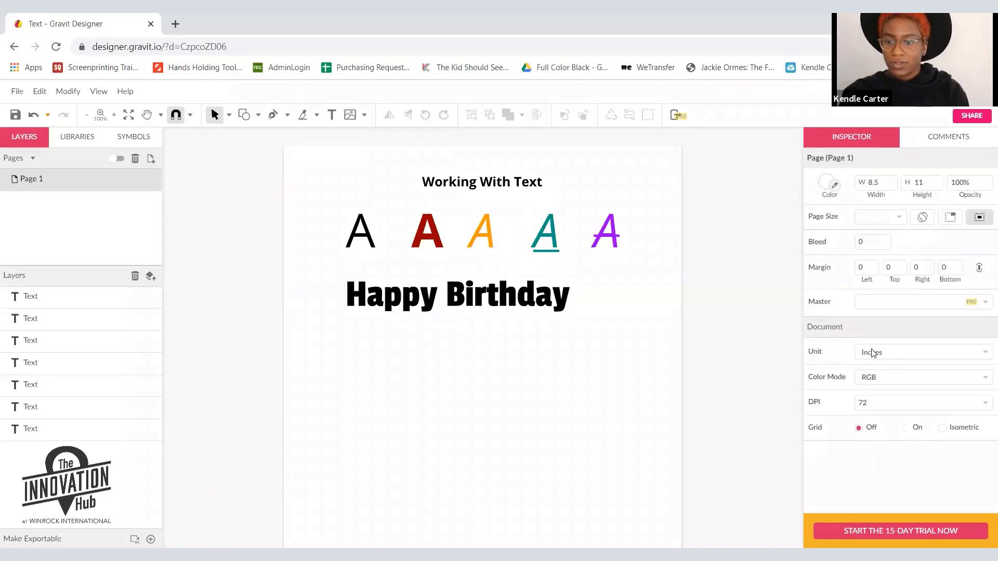
Recolor the "Happy Birthday" text to a light turquoise, about #76E3DA.
left_click(556, 302)
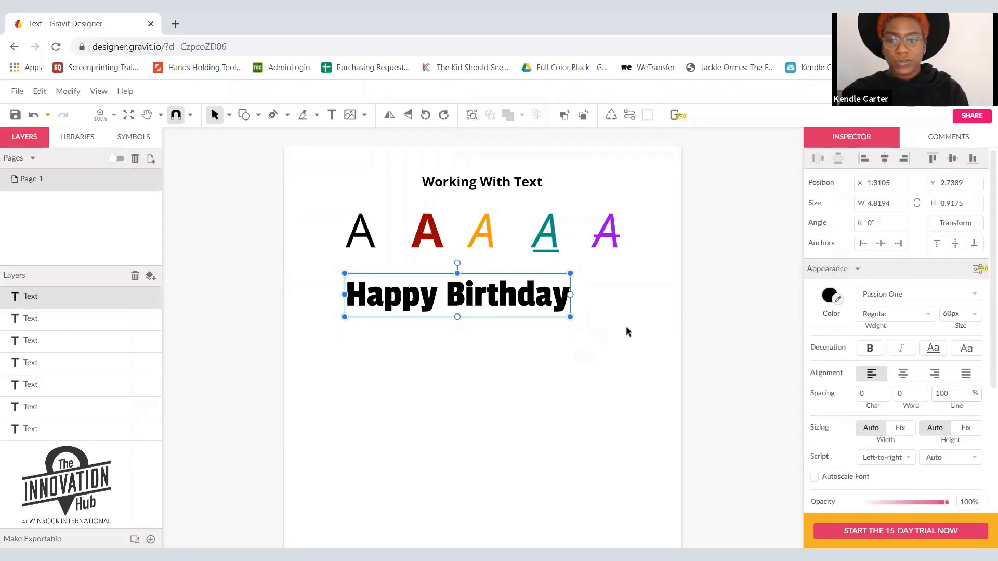
left_click(830, 296)
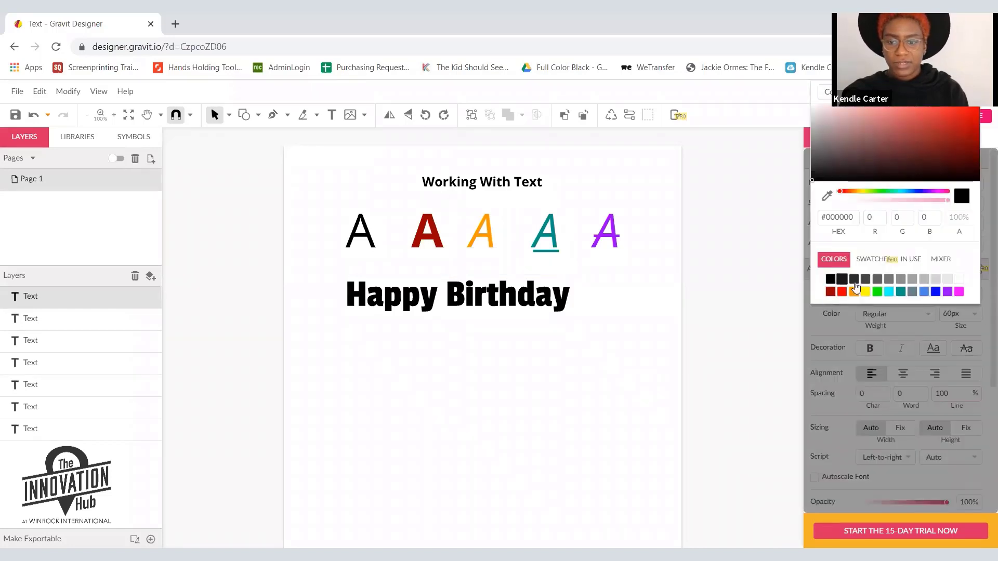
left_click(934, 292)
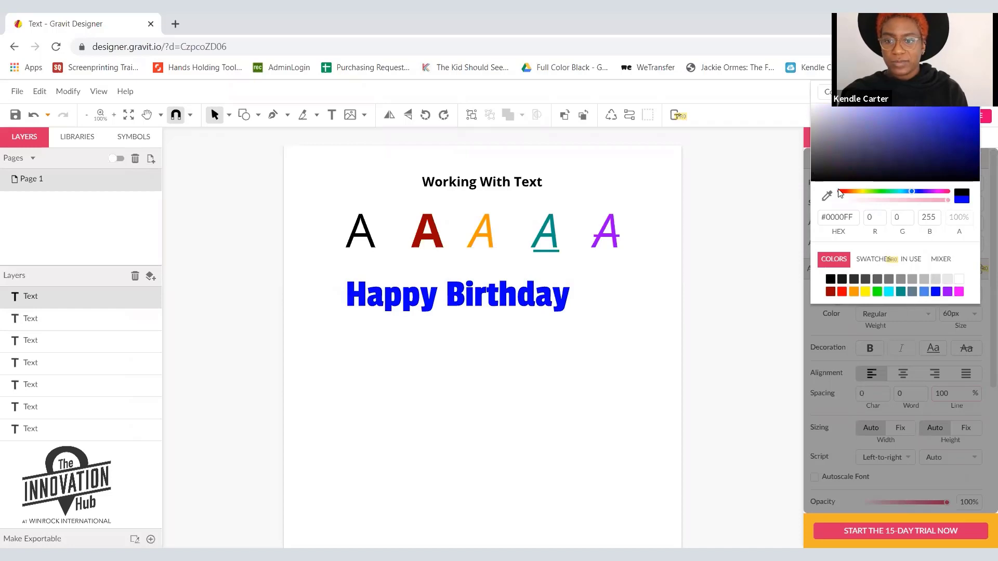
left_click_drag(824, 135, 826, 110)
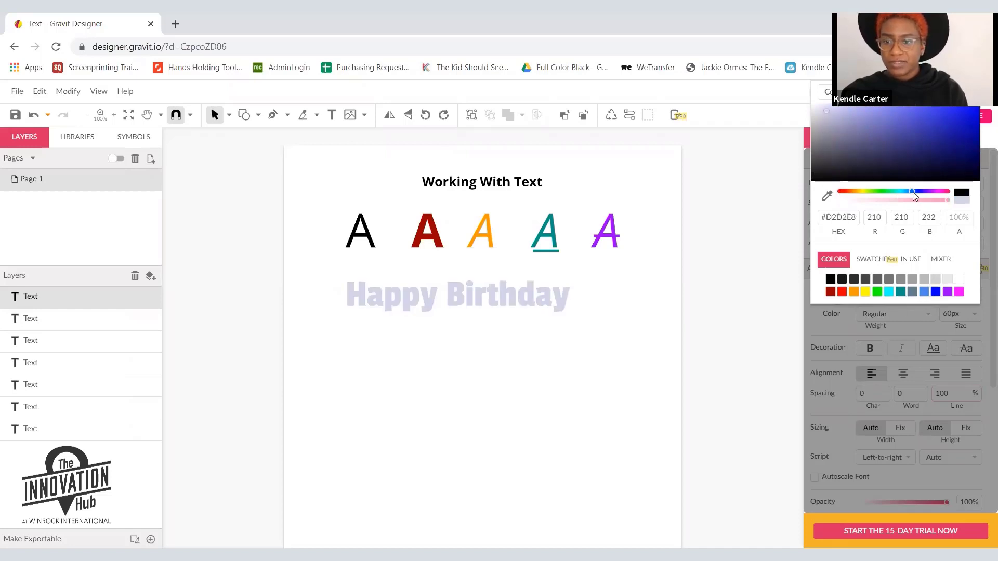
left_click_drag(912, 191, 891, 192)
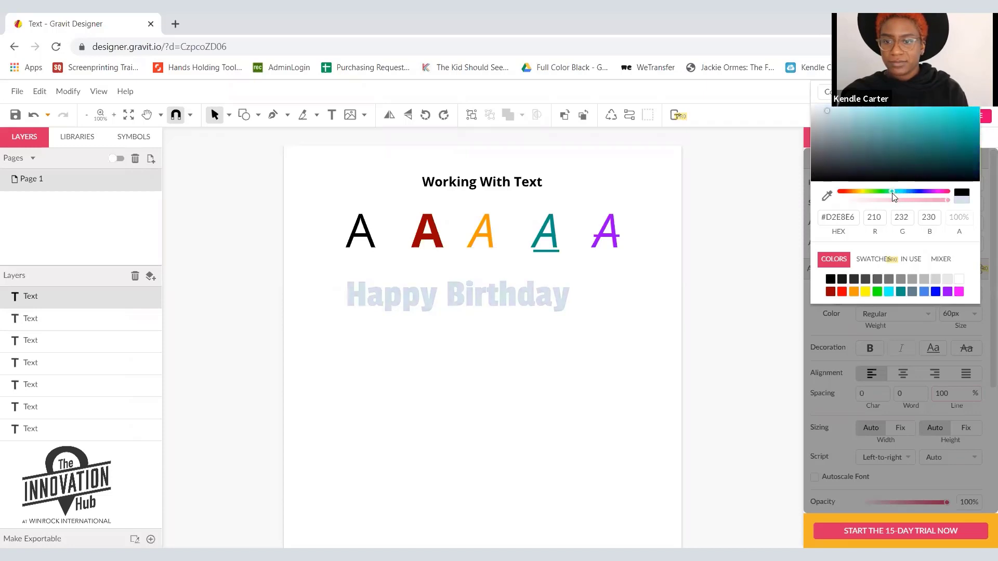
left_click_drag(827, 112, 838, 112)
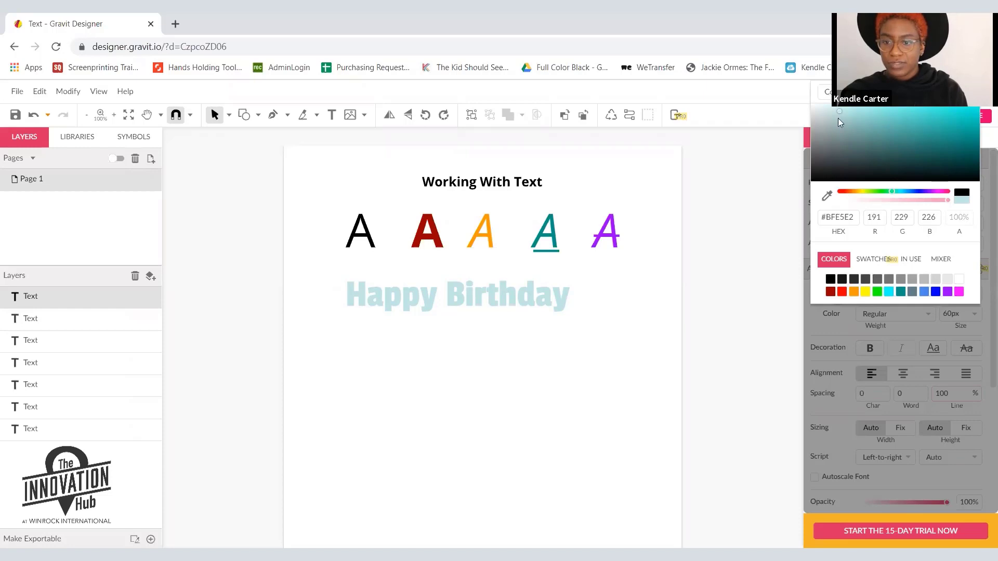
left_click_drag(841, 111, 892, 111)
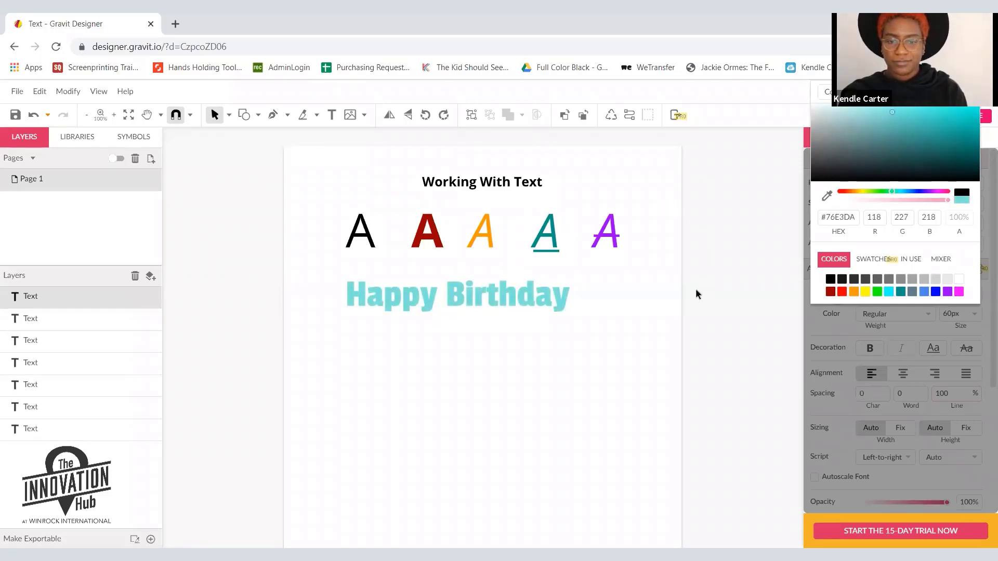
left_click(597, 358)
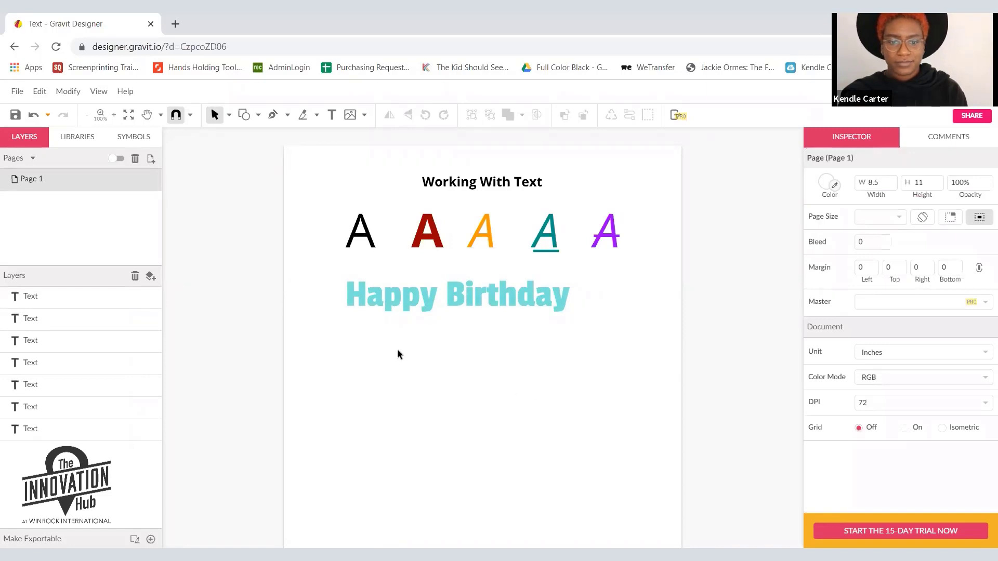
left_click(489, 311)
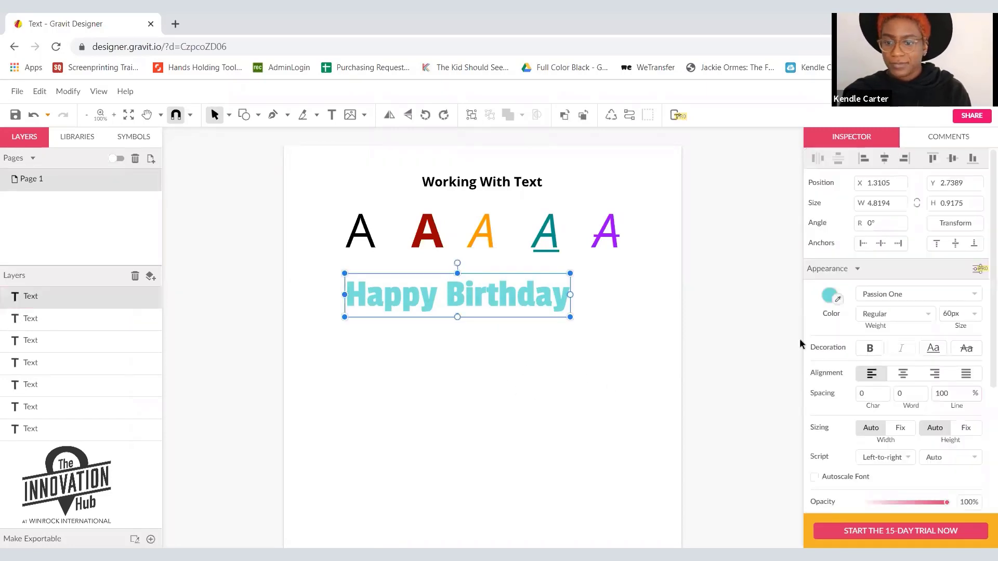
left_click(928, 315)
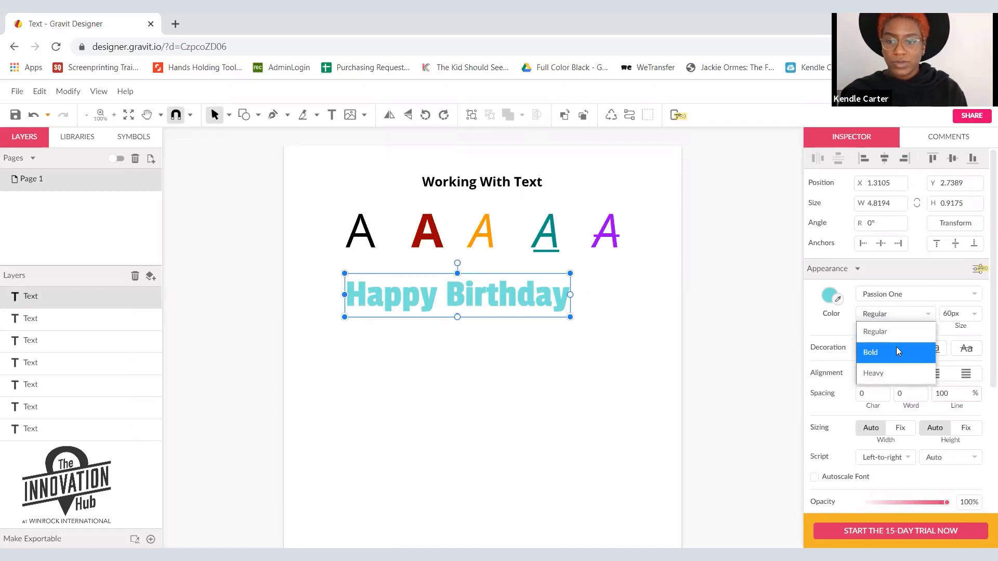
left_click(905, 313)
key("Escape")
Duplicate the "Happy Birthday" text and place the copy directly below the original, at about Y 3.66 in.
left_click(509, 303)
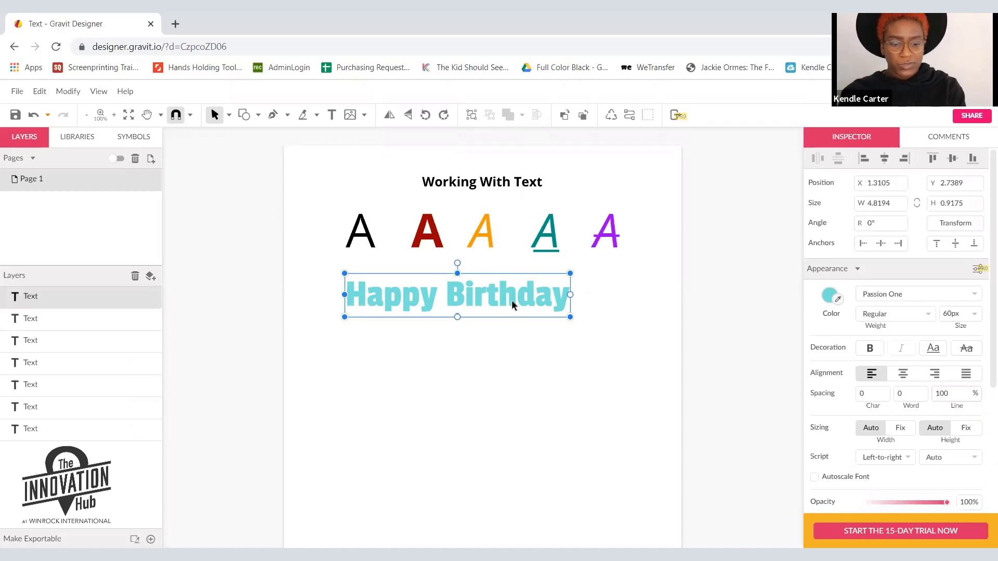
key("ctrl+d")
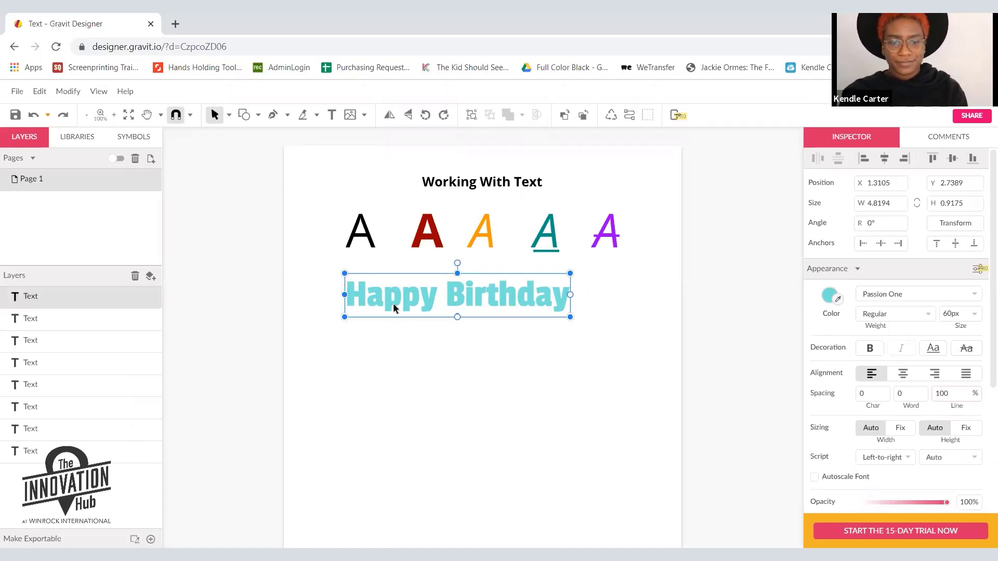
left_click_drag(393, 304, 390, 358)
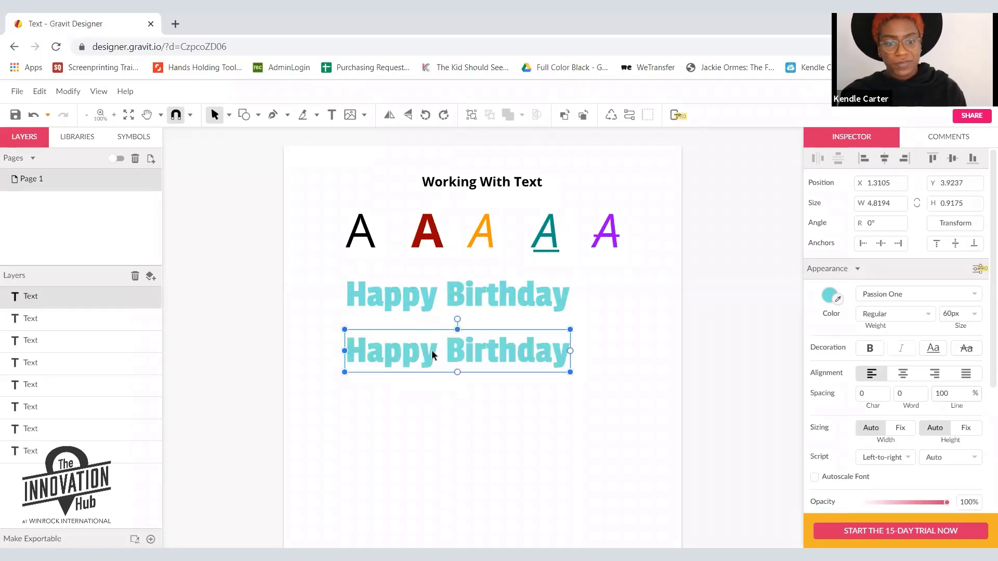
left_click(416, 409)
left_click_drag(421, 359, 424, 354)
left_click(430, 411)
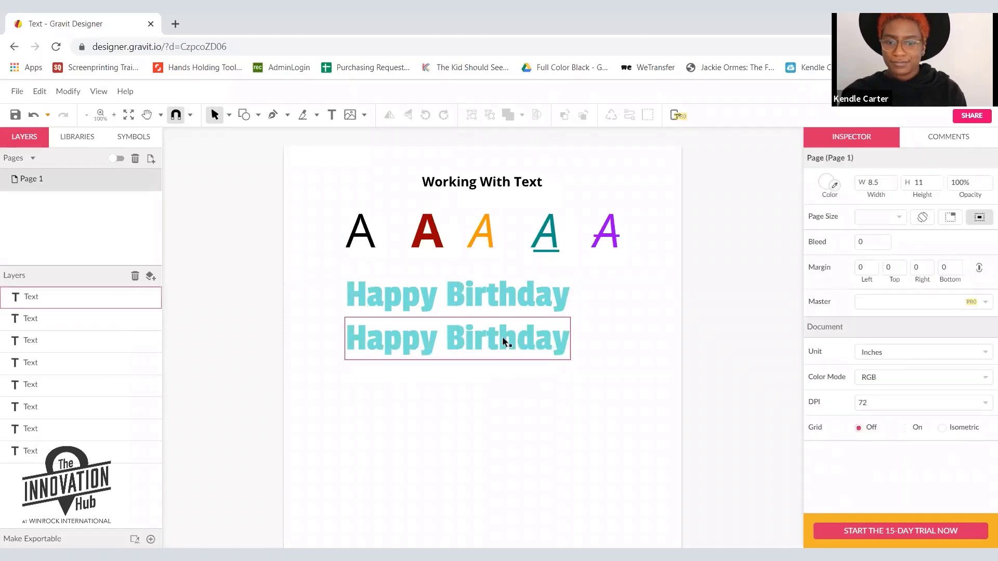
Set the font of the lower "Happy Birthday" text to Open Sans.
left_click(415, 343)
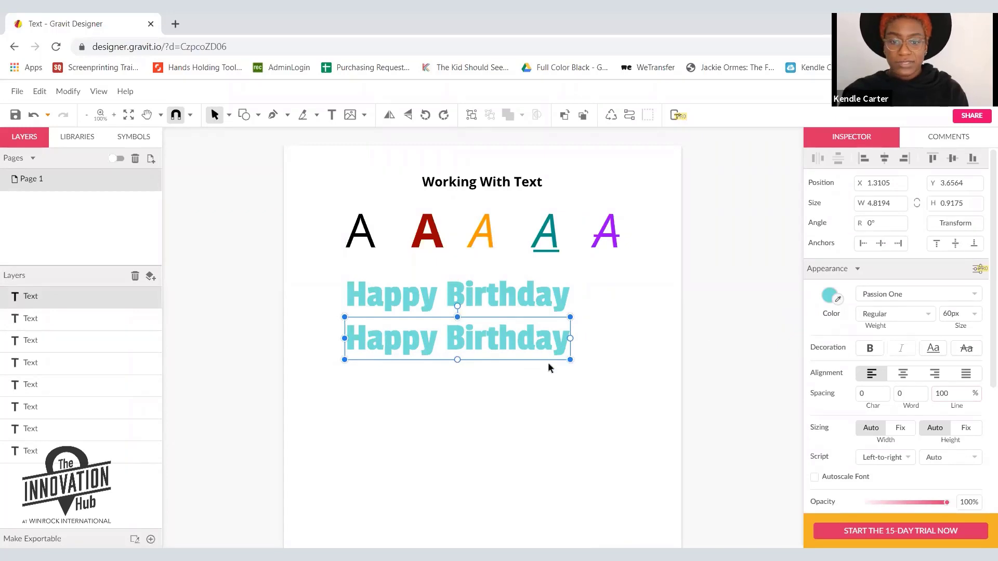
left_click(869, 353)
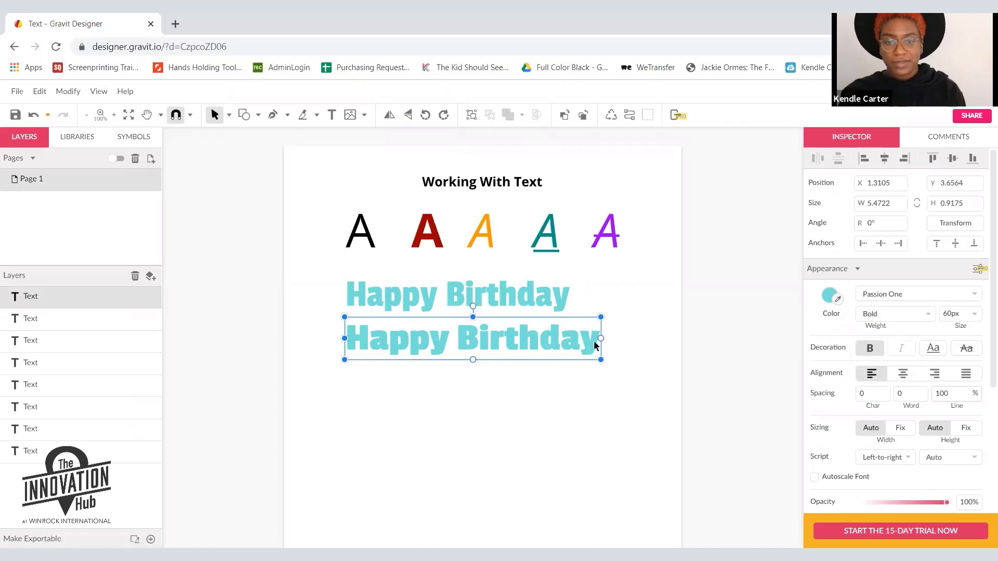
left_click(883, 294)
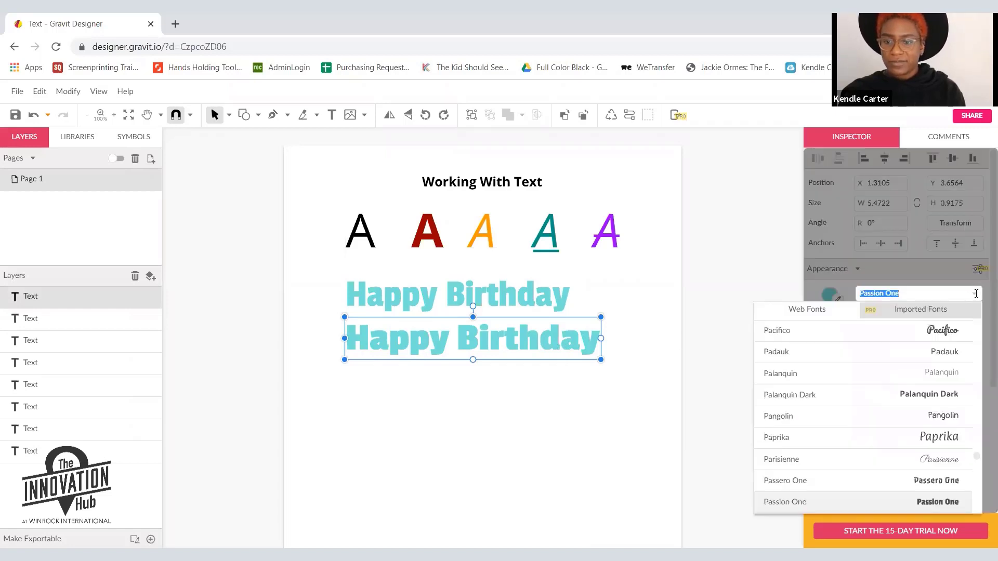
left_click(942, 333)
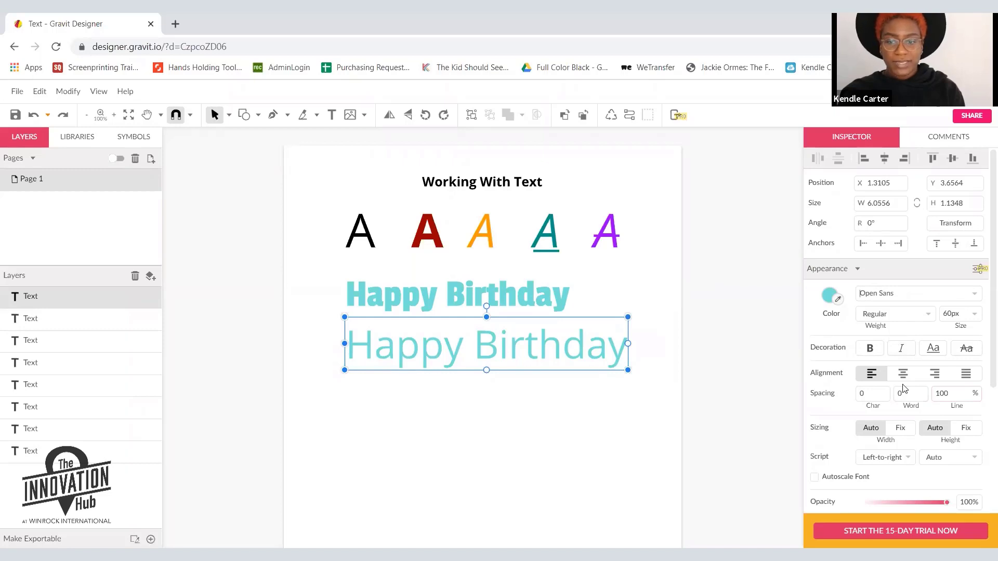
Apply bold, italic, underline and strikethrough to the lower "Happy Birthday" text.
left_click(869, 350)
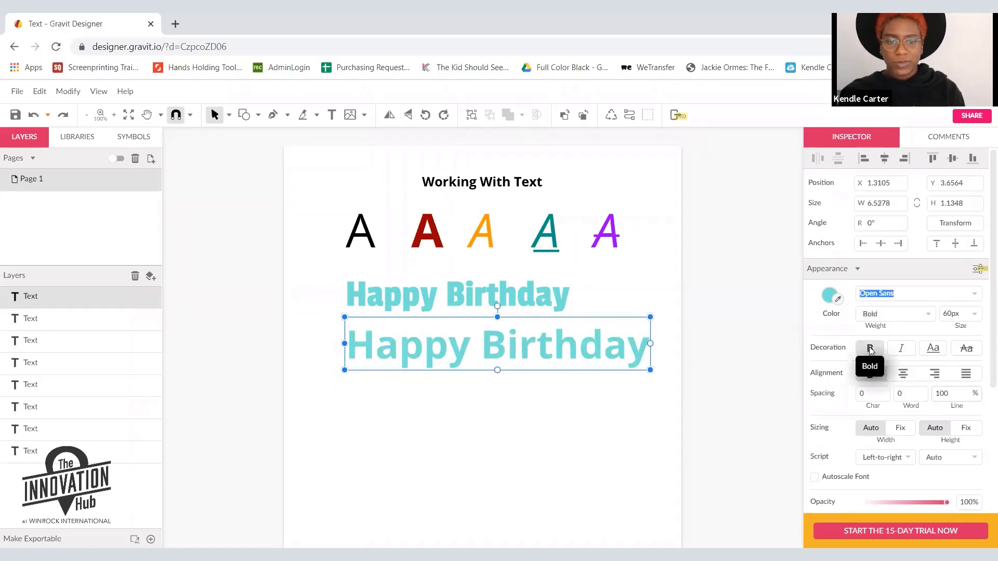
left_click(906, 350)
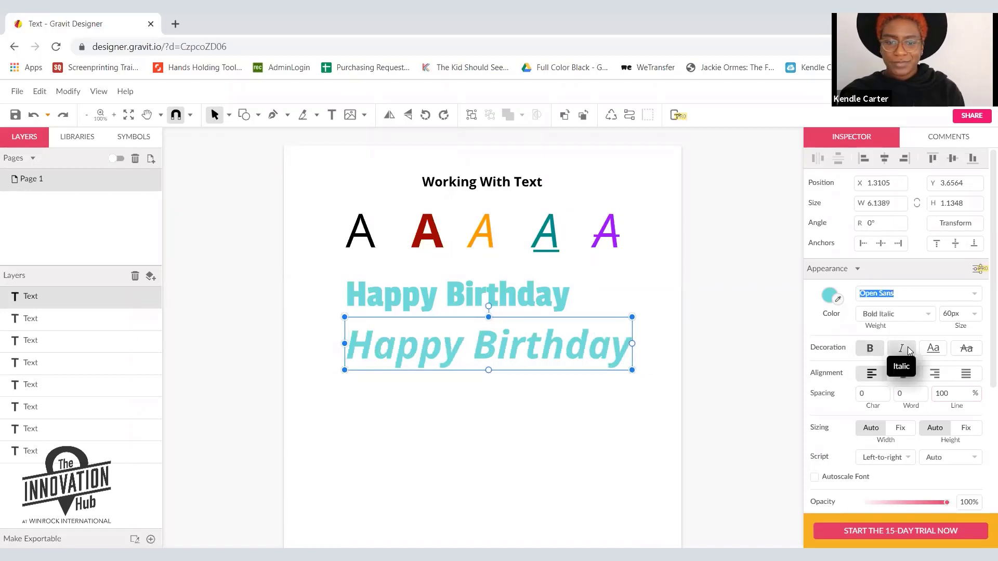
left_click(935, 350)
left_click(969, 351)
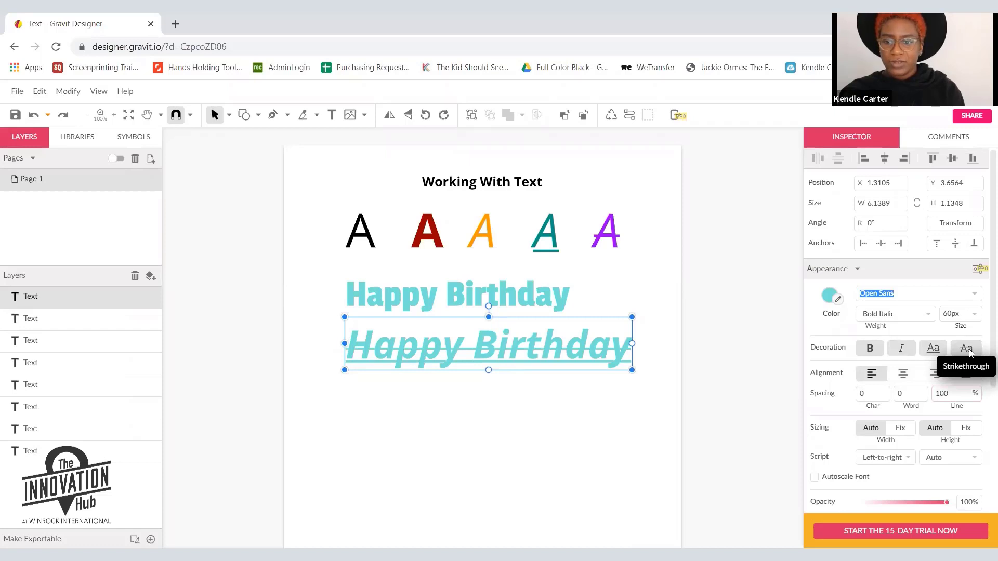
Remove all four decorations from the lower "Happy Birthday" text, leaving its weight Regular.
left_click(968, 350)
left_click(934, 349)
left_click(901, 349)
left_click(869, 349)
left_click(869, 348)
left_click(879, 354)
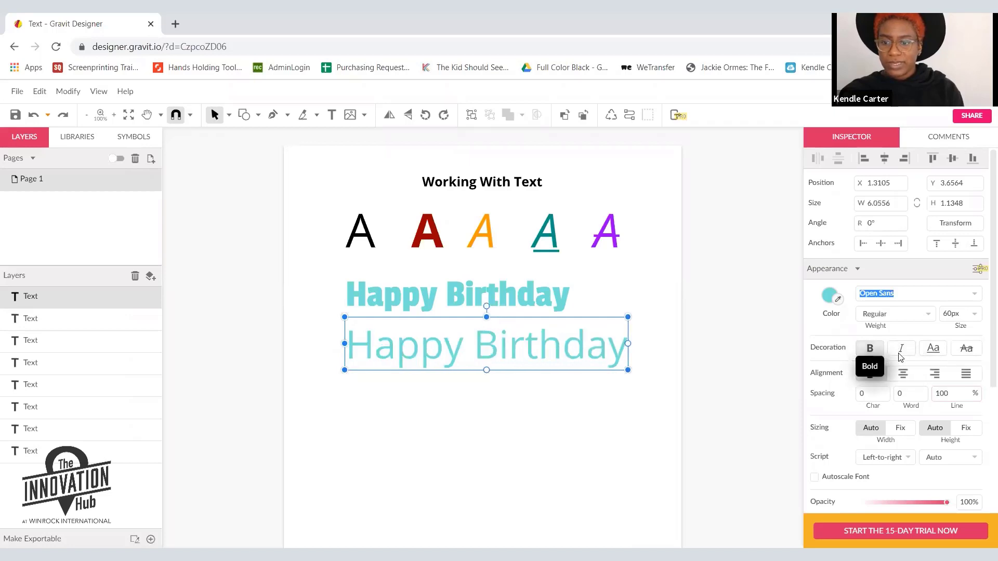
Make the lower "Happy Birthday" text italic and underlined, and deselect it.
left_click(900, 349)
left_click(932, 352)
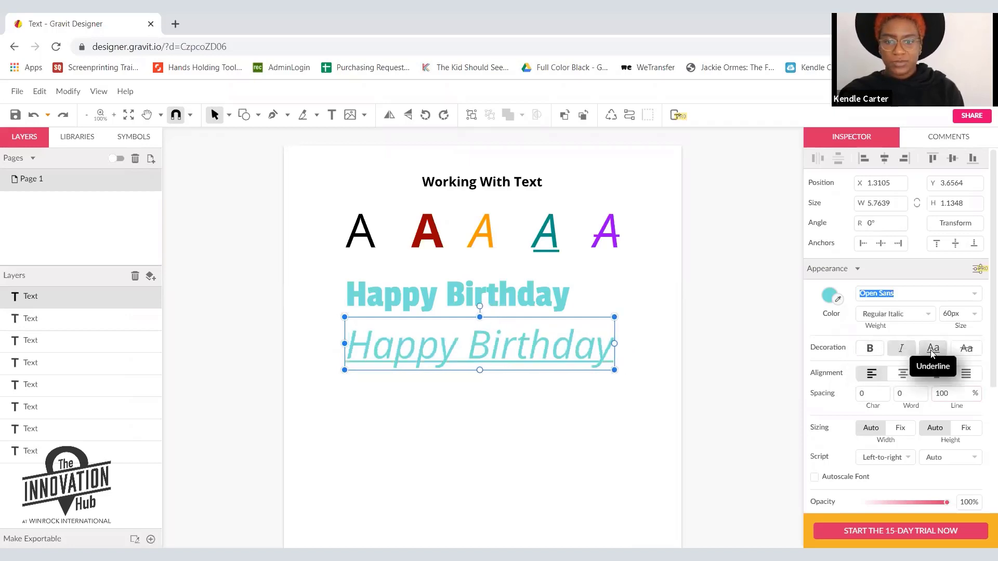
left_click(931, 351)
left_click(932, 353)
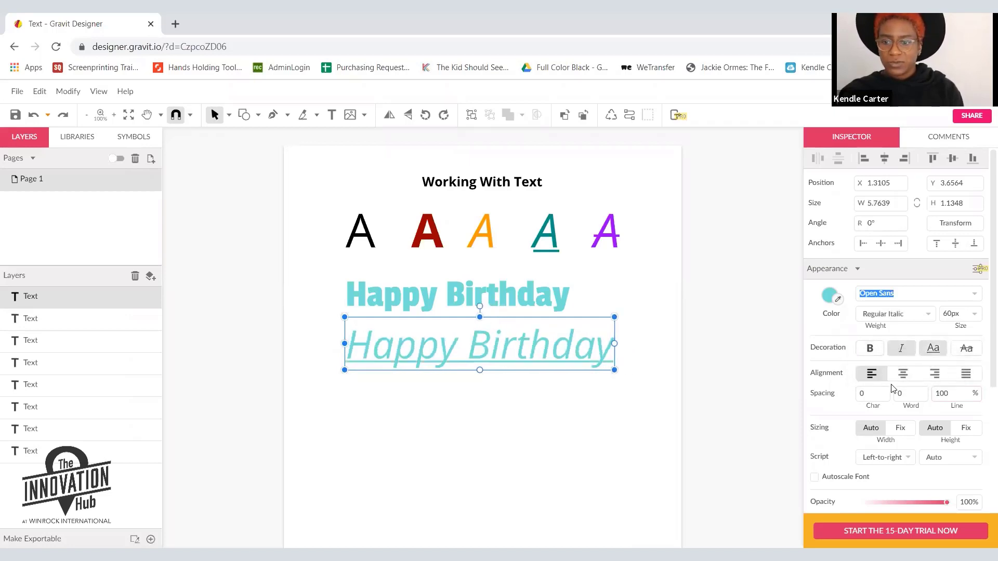
left_click(649, 382)
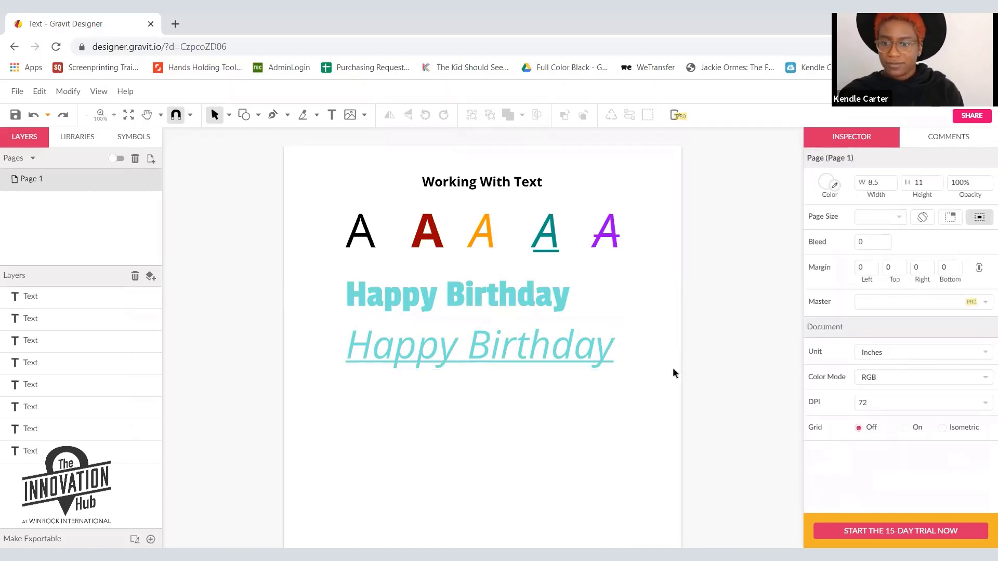
Duplicate the underlined italic "Happy Birthday" text and place the copy directly below it, at about Y 4.93 in.
left_click(529, 355)
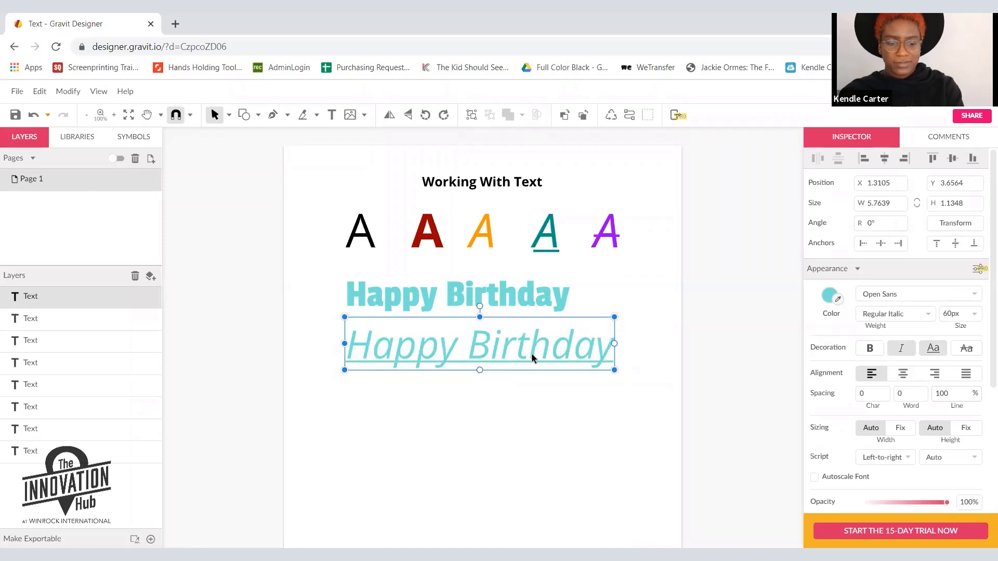
left_click_drag(535, 351, 536, 413)
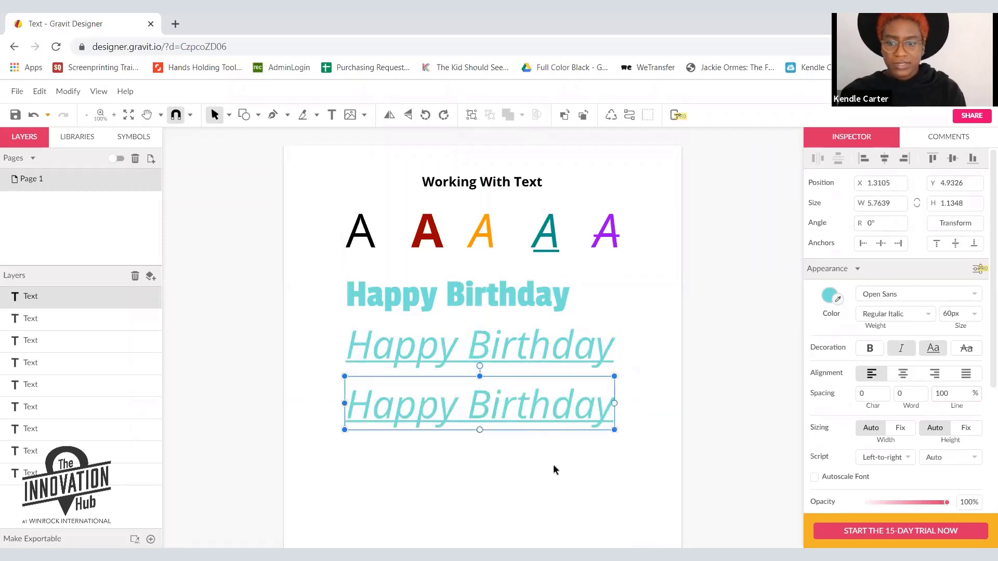
left_click(552, 463)
Break the bottom "Happy Birthday" text into two lines before the word "Birthday".
left_click(514, 403)
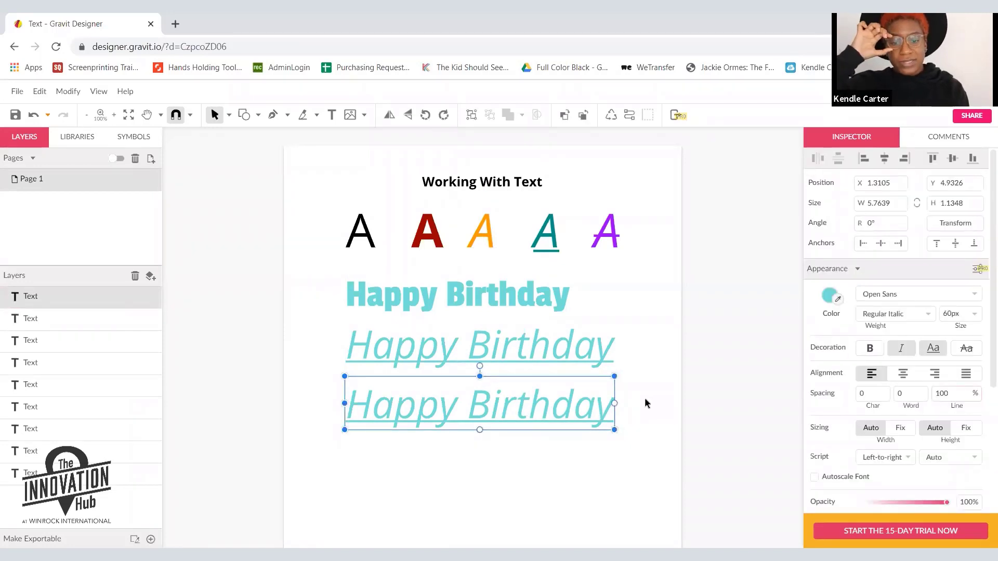
double_click(470, 407)
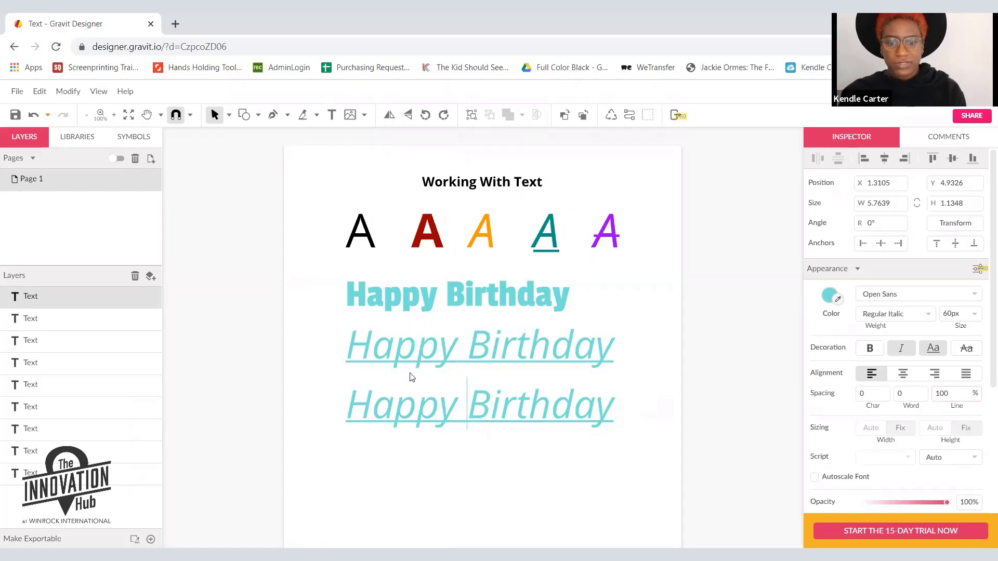
key("Return")
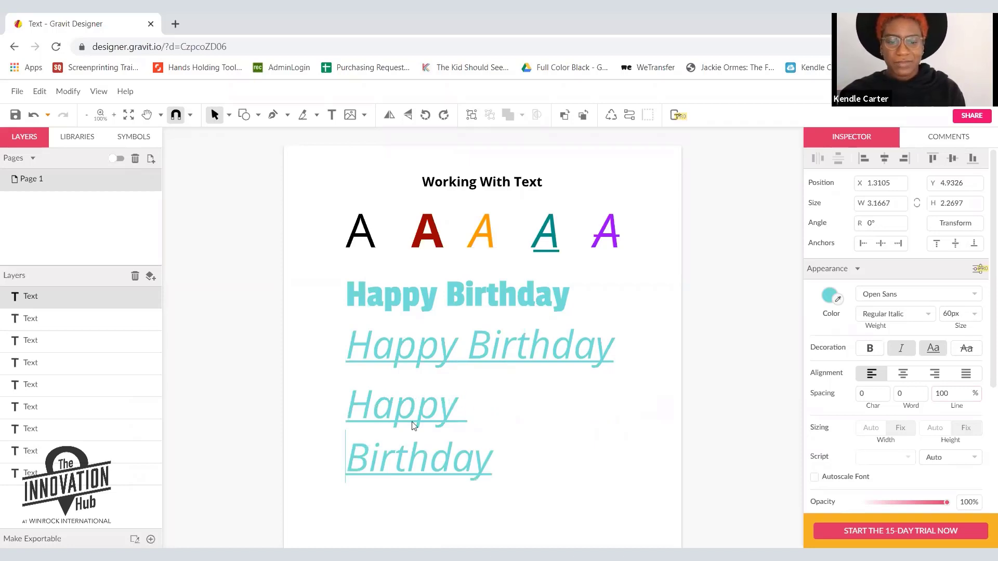
key("Escape")
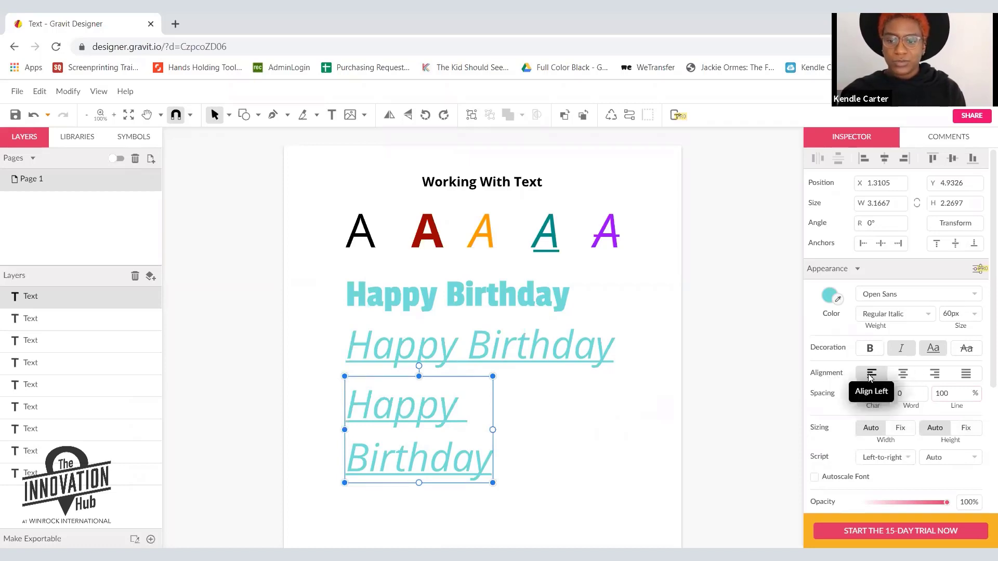
Try center, right and justified alignment on the two-line "Happy Birthday" text and return it to left alignment.
left_click(904, 375)
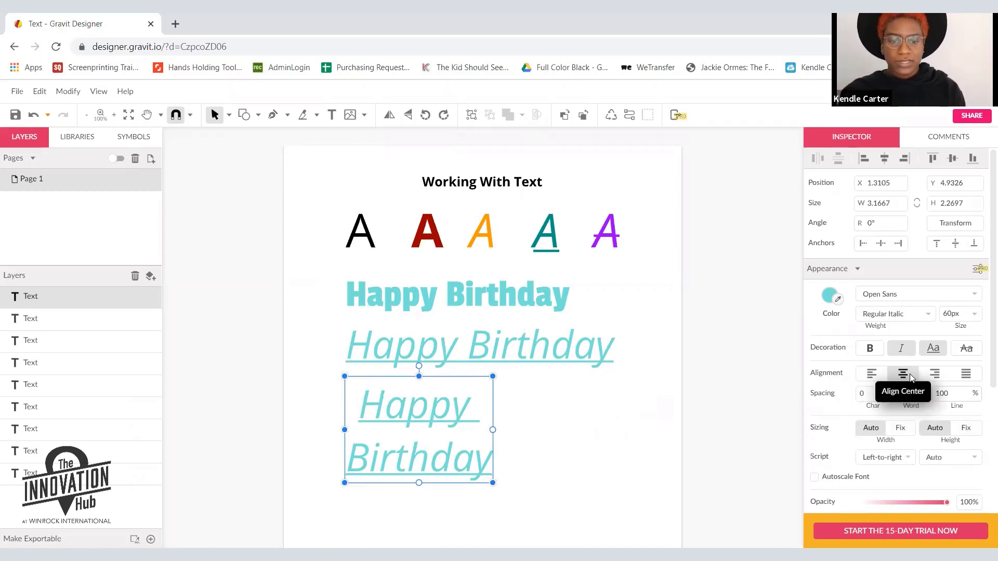
left_click(934, 374)
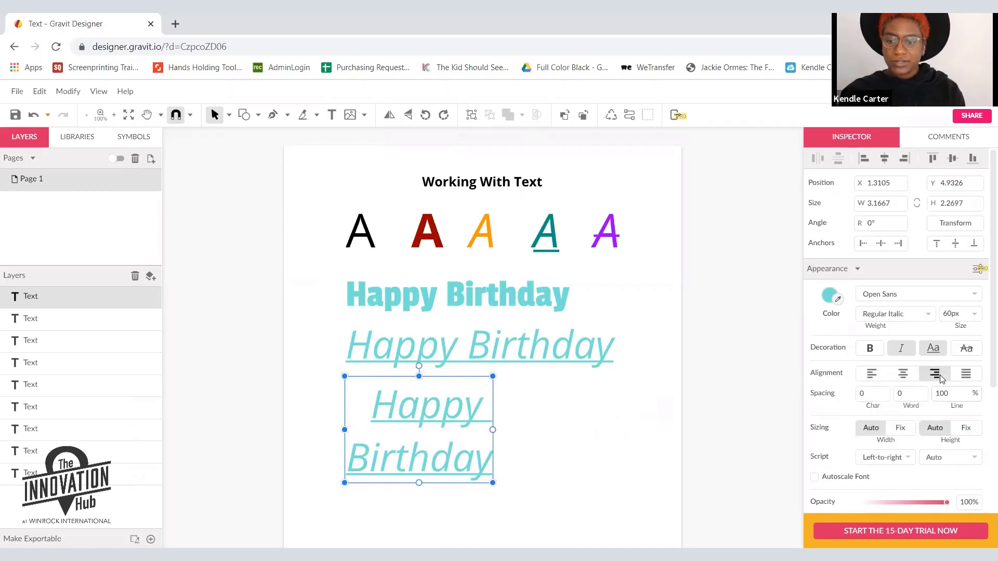
left_click(968, 375)
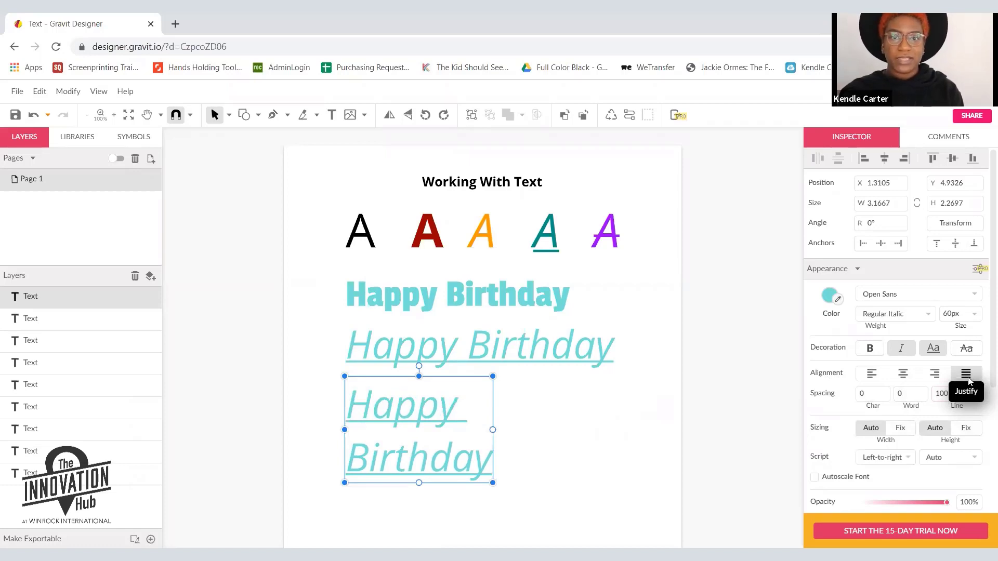
left_click(934, 375)
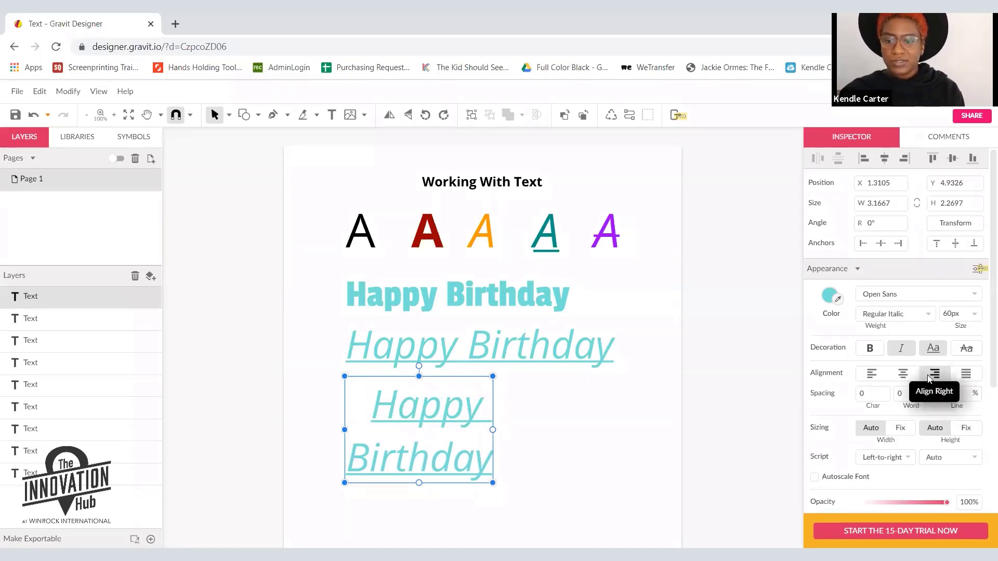
left_click(902, 374)
left_click(871, 374)
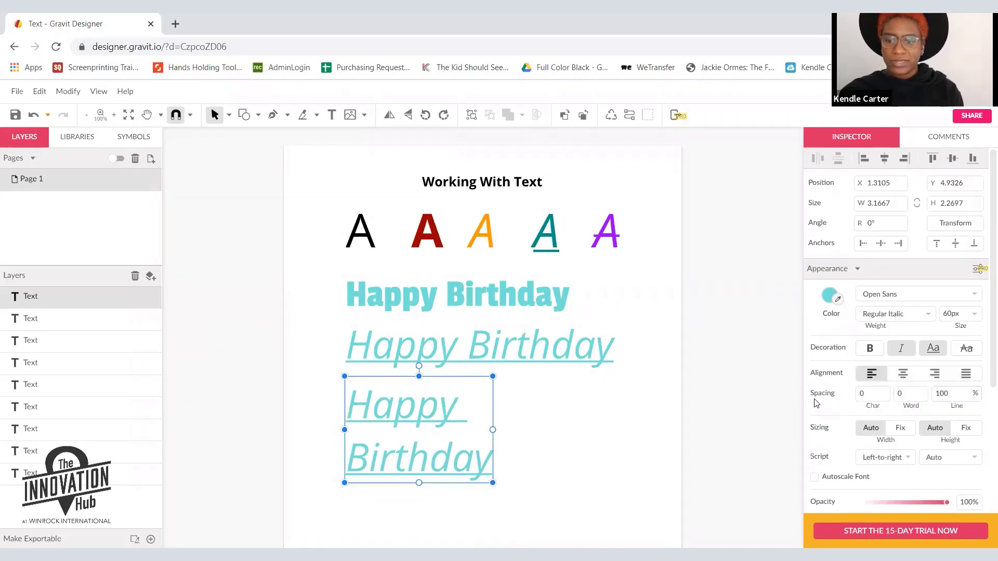
Try a character spacing of 1 on the two-line "Happy Birthday" text, and settle on a spacing of -0.1.
left_click(871, 394)
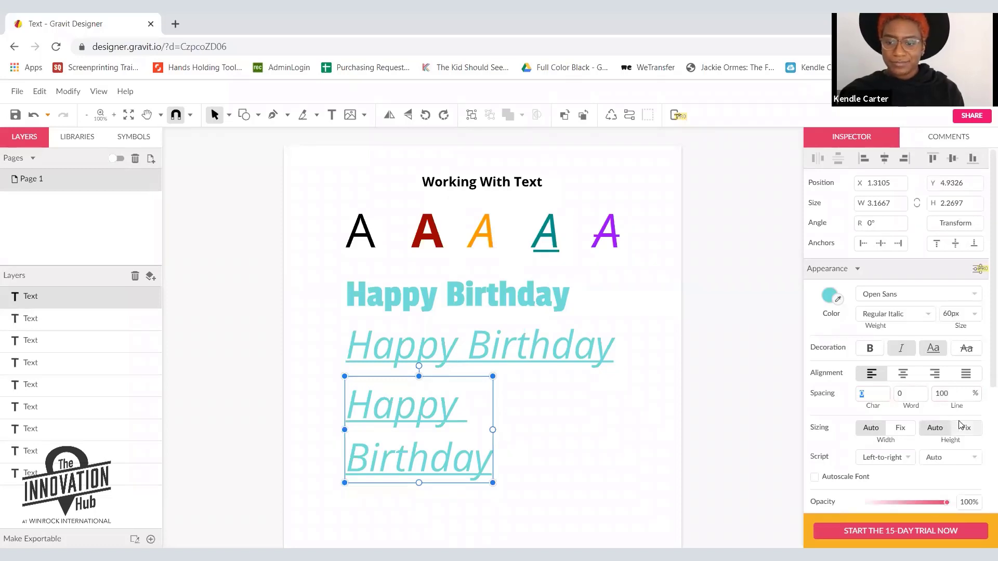
type("0.5")
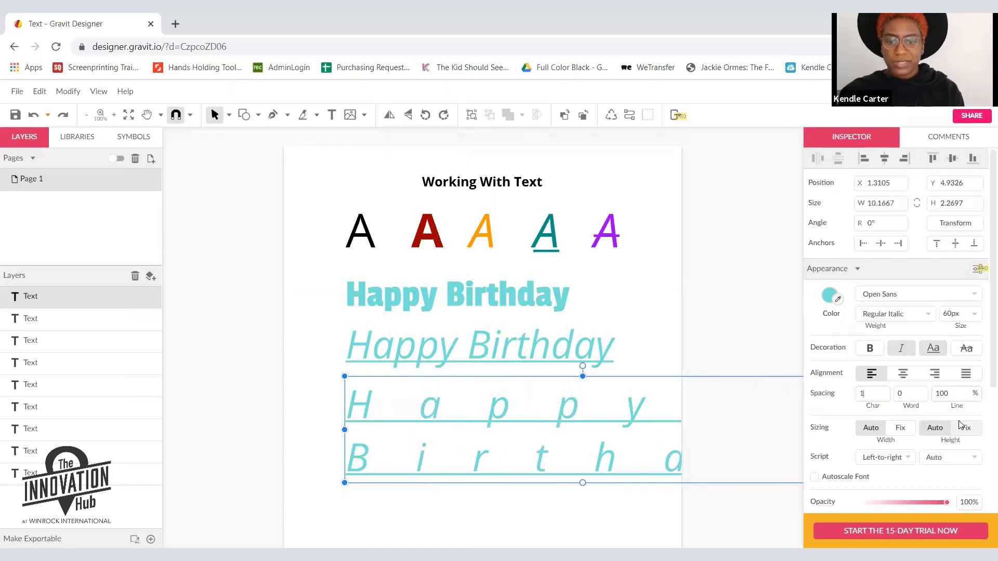
key("BackSpace")
key("BackSpace")
key("BackSpace")
type("-0.1")
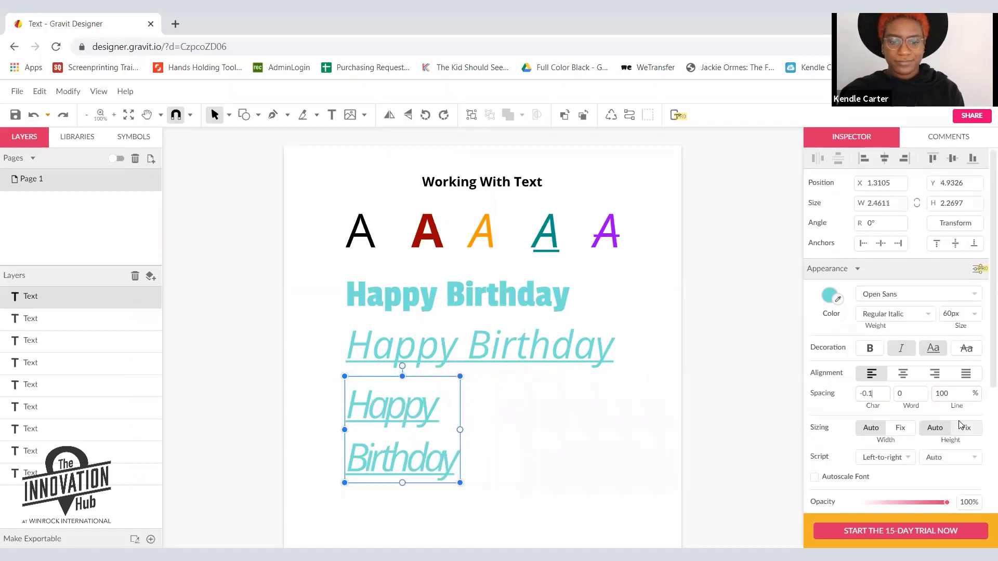
left_click(591, 441)
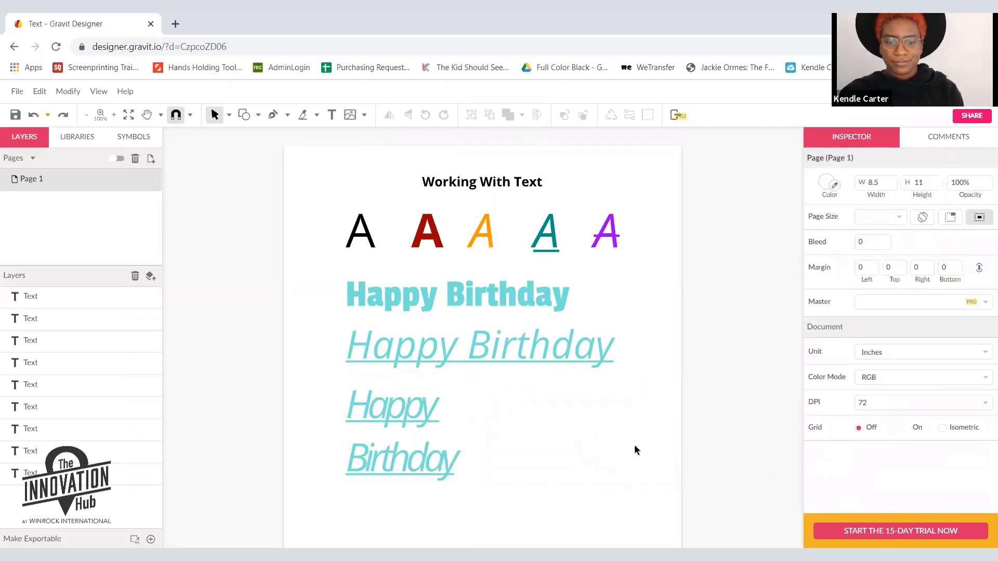
left_click(432, 443)
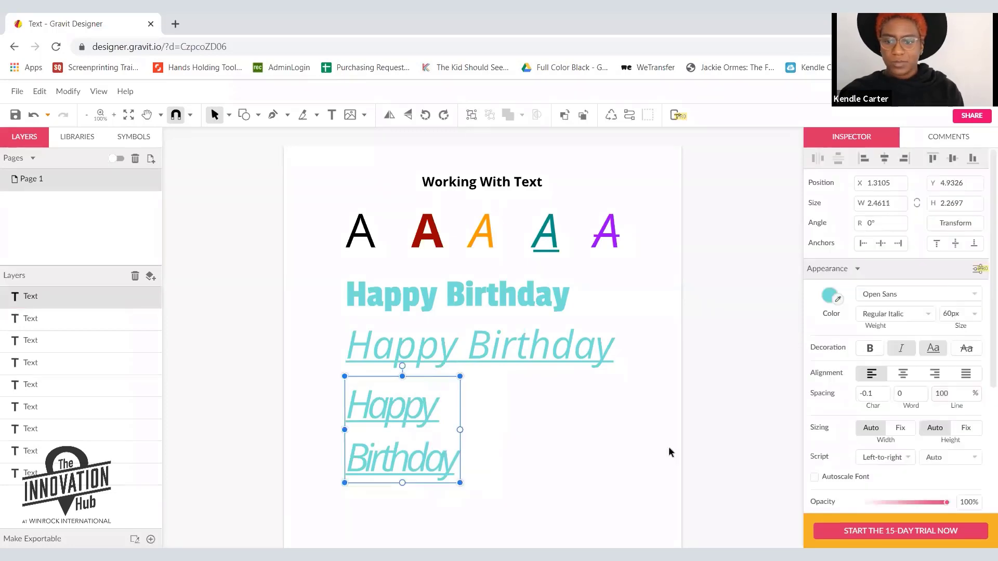
double_click(901, 396)
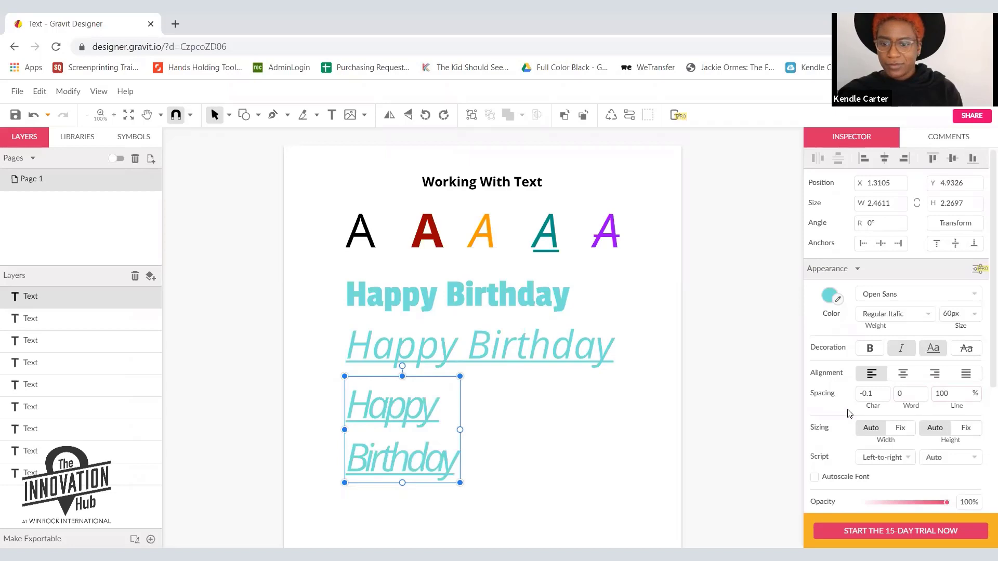
left_click(467, 431)
Duplicate the two-line "Happy Birthday" text and place the copy beside the original, at about X 4.44 in.
left_click(393, 417)
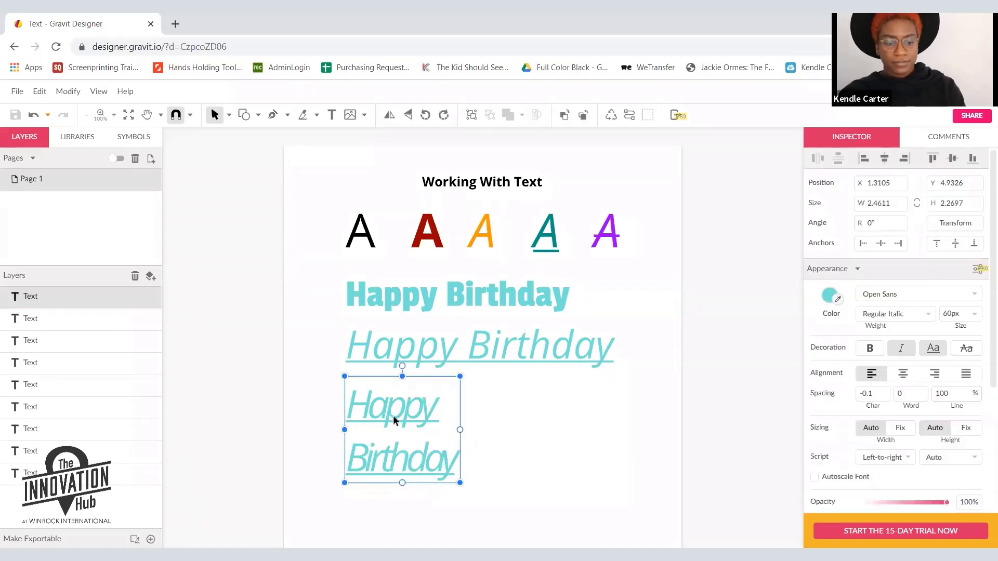
left_click_drag(426, 419, 562, 420)
left_click(411, 501)
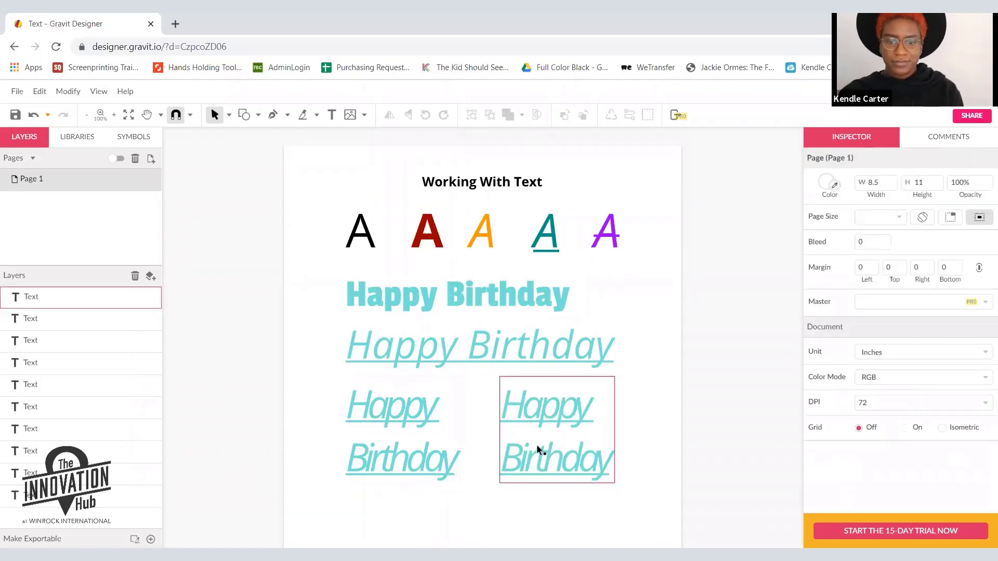
left_click(572, 427)
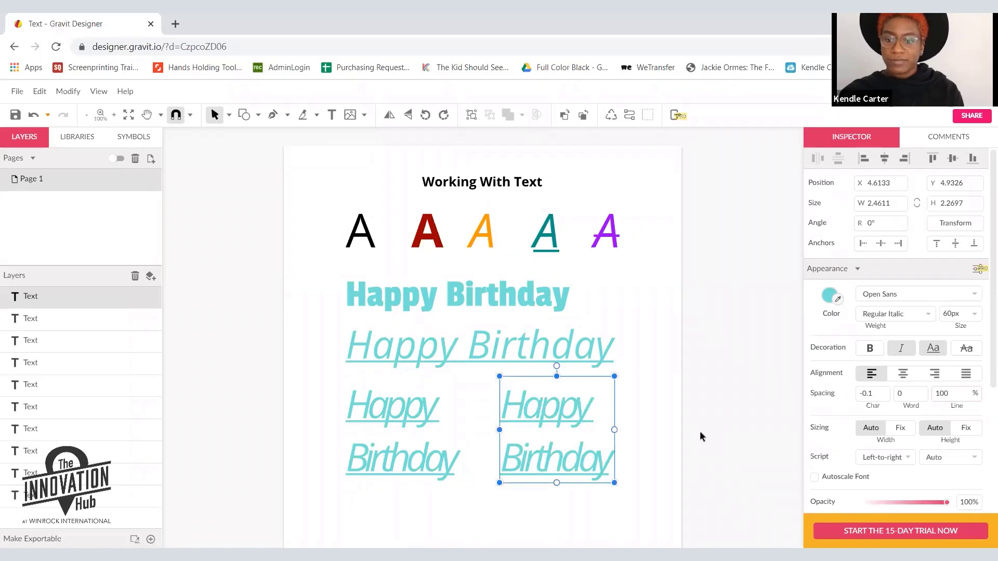
left_click_drag(535, 417, 528, 417)
left_click(629, 458)
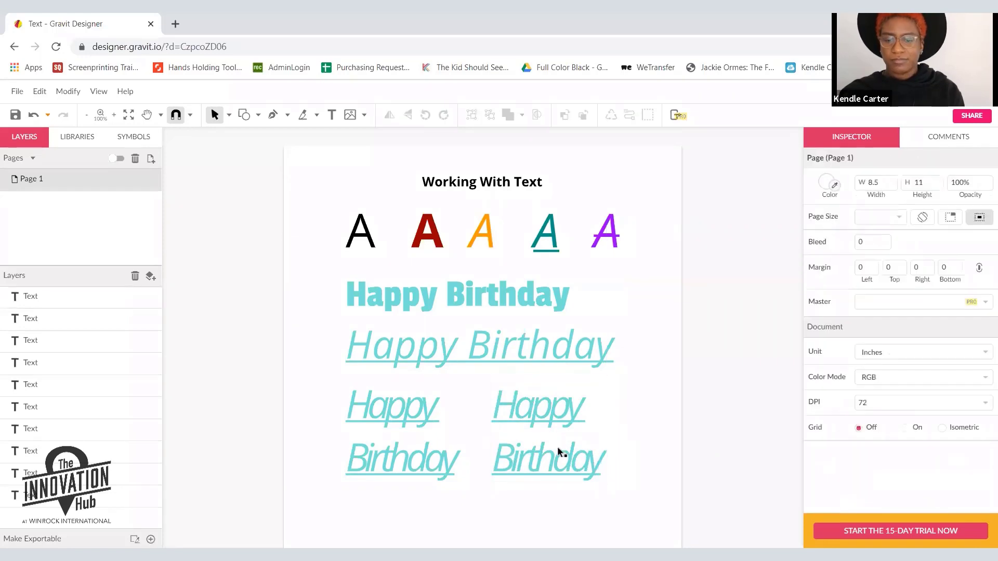
Lower the opacity of the duplicated two-line "Happy Birthday" text to 62%.
left_click(534, 416)
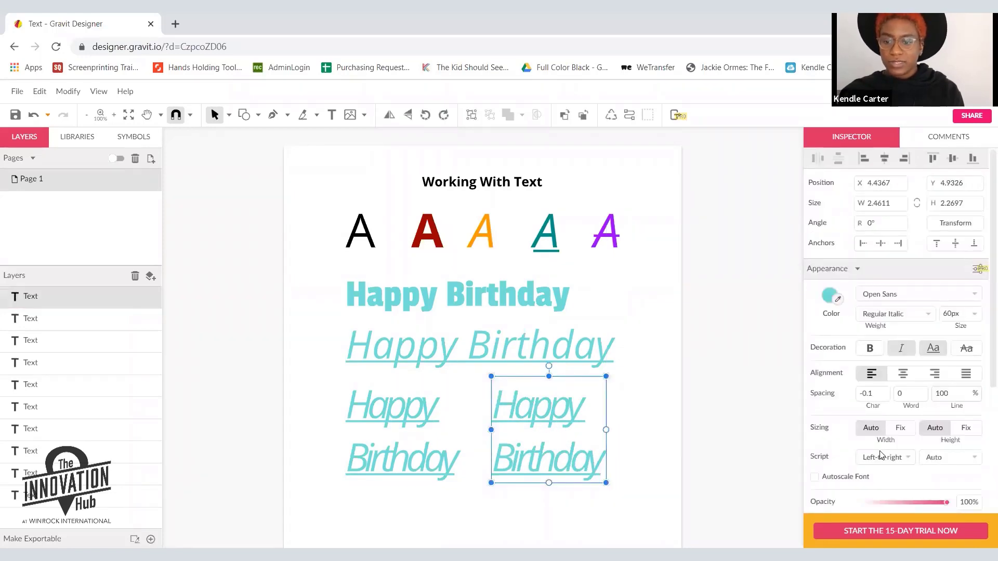
scroll(857, 453, "down", 1)
scroll(856, 452, "down", 1)
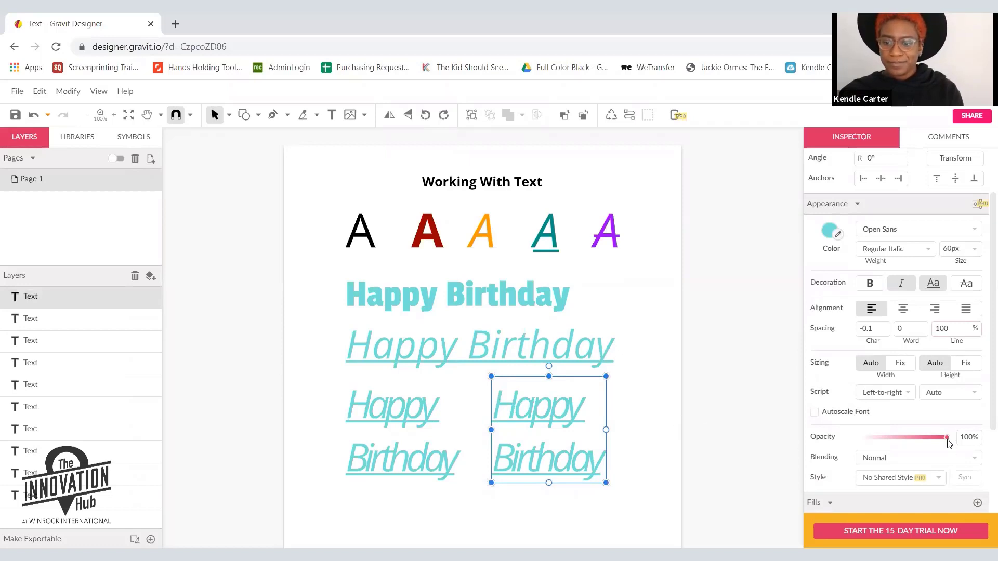
left_click_drag(946, 439, 910, 442)
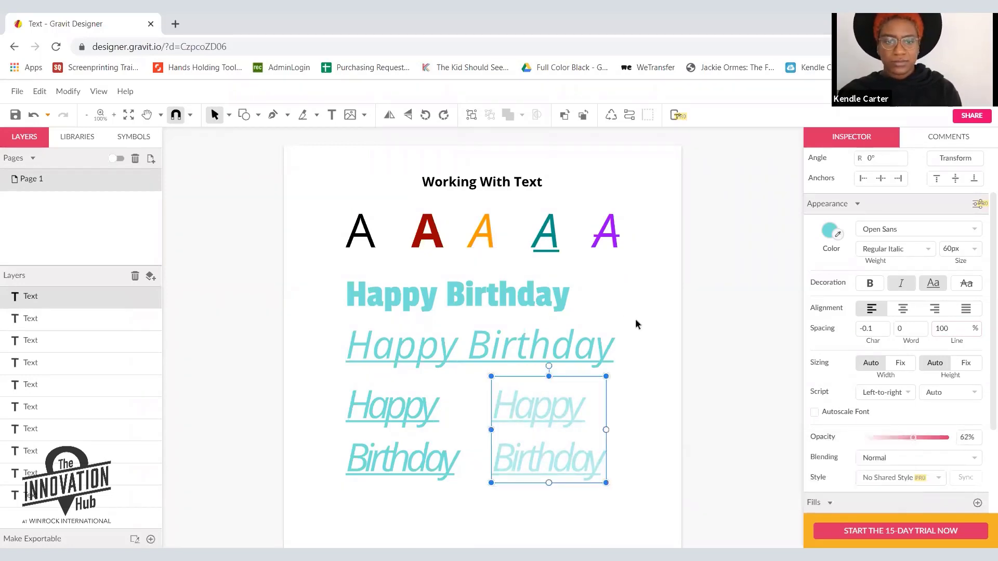
Draw a rectangle about 3.21 in wide and 2.42 in high over the duplicated "Happy Birthday" text and send it behind that text.
left_click(258, 115)
left_click(281, 151)
left_click_drag(480, 380, 630, 492)
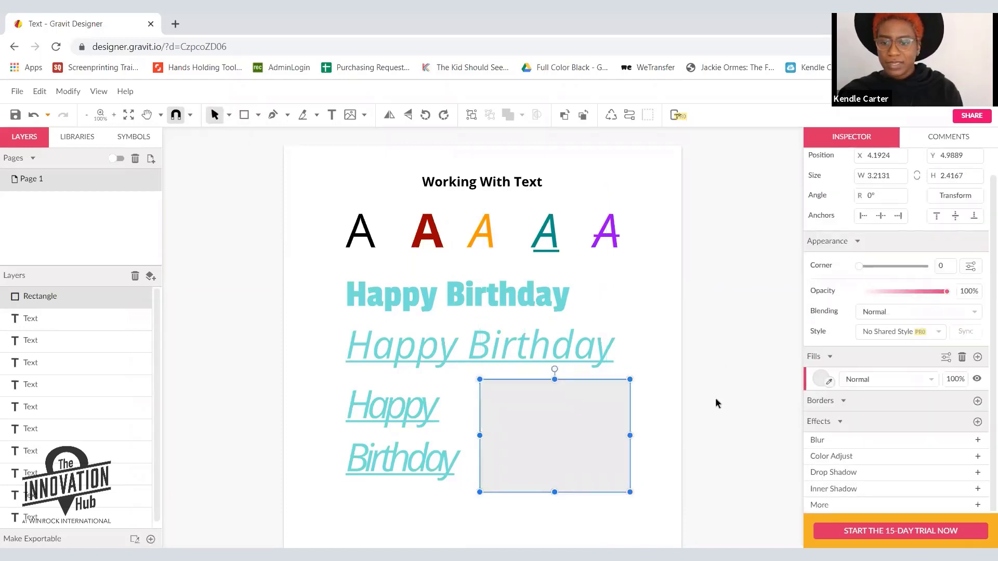
left_click(587, 117)
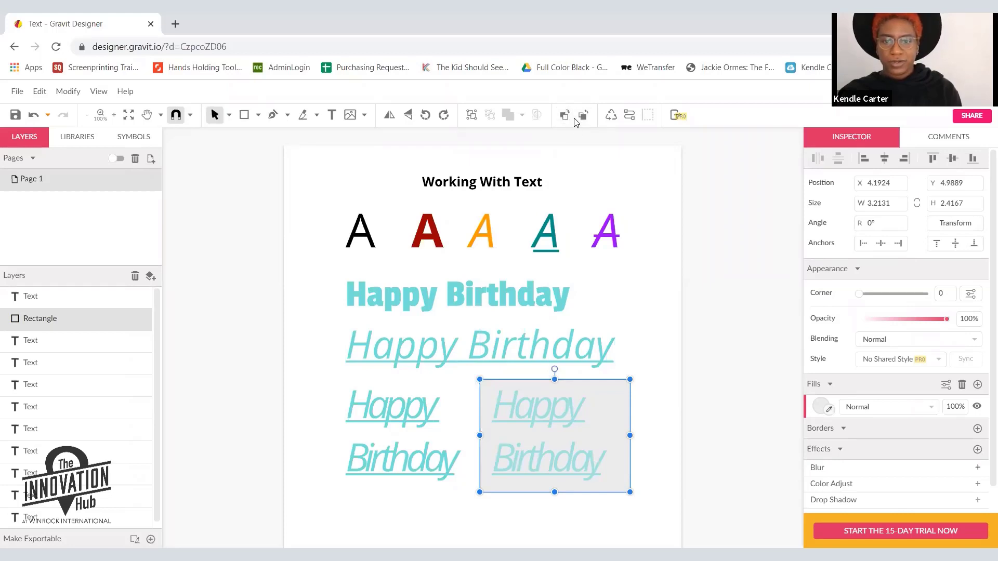
left_click(613, 504)
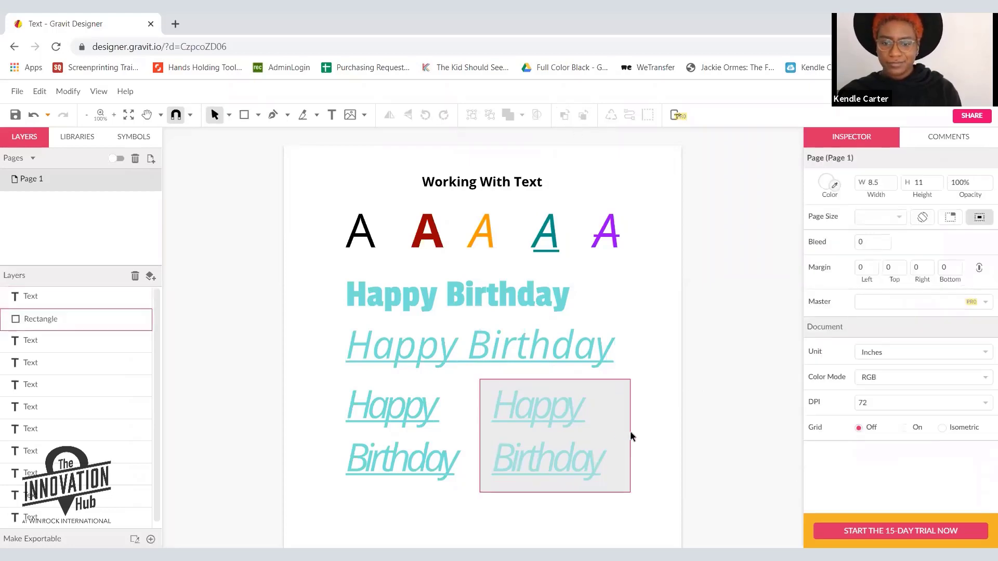
Narrow the grey rectangle slightly by pulling its outer edge in toward the duplicated "Happy Birthday" text.
left_click(629, 432)
left_click_drag(630, 437, 620, 437)
left_click(650, 445)
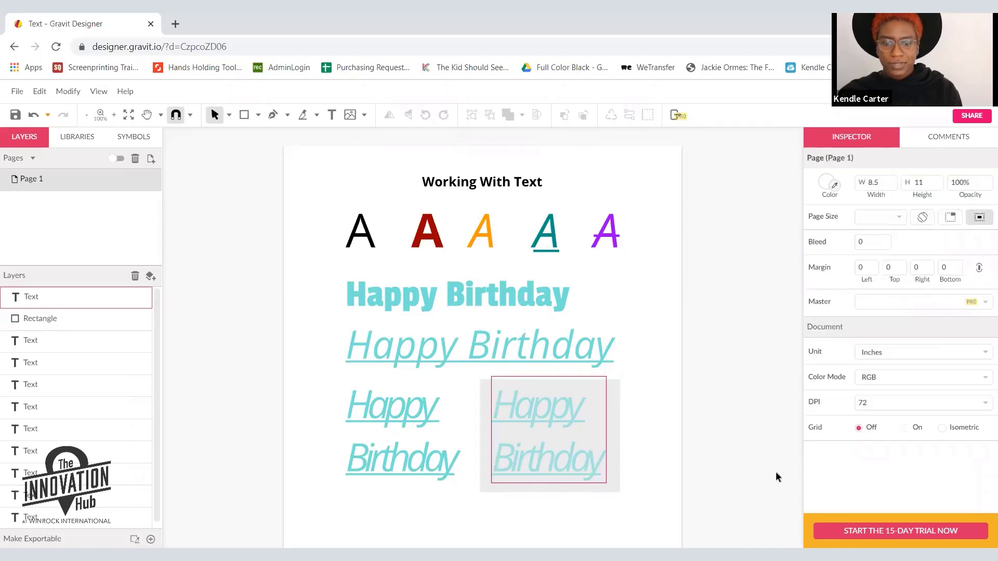
Raise the opacity of the duplicated two-line "Happy Birthday" text to 100%.
scroll(921, 455, "down", 1)
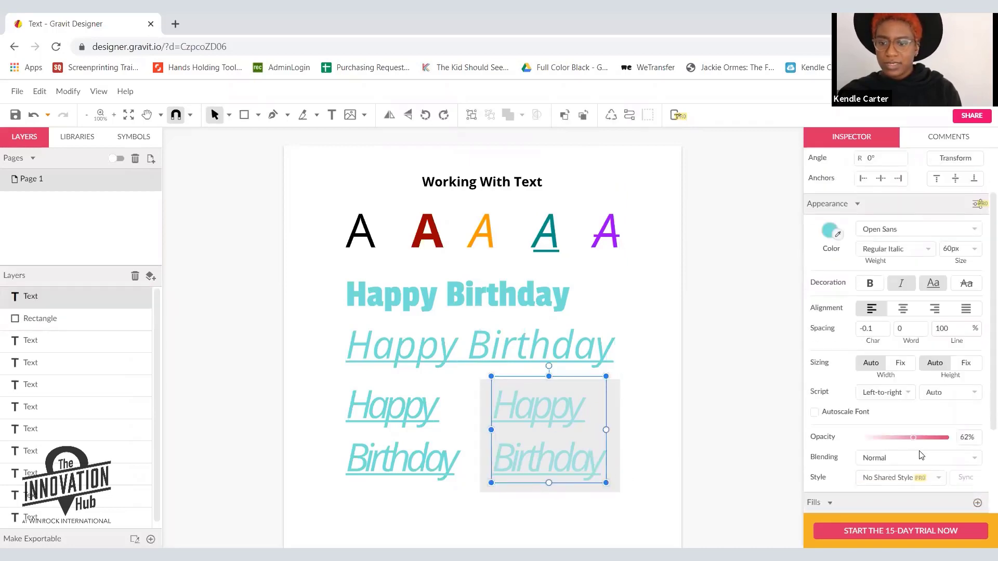
left_click_drag(913, 438, 970, 455)
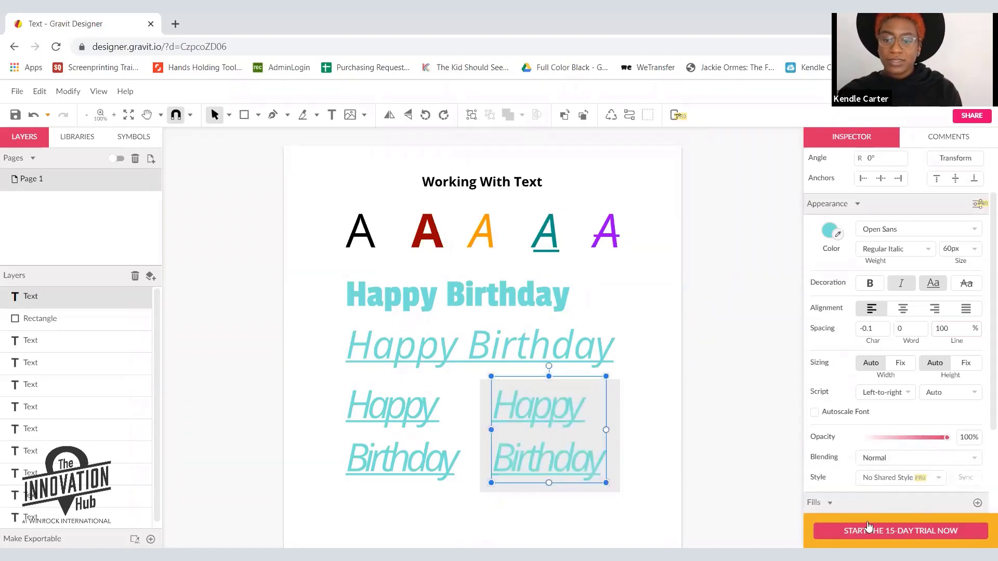
Try the Overlay, Color Dodge and Linear Burn blending modes on the duplicated "Happy Birthday" text over the grey rectangle.
scroll(847, 480, "down", 1)
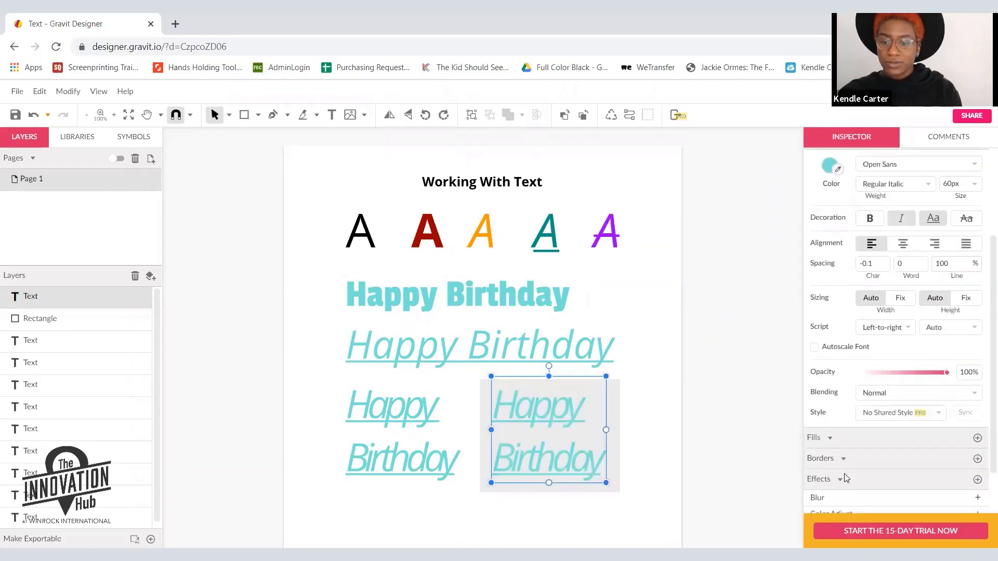
left_click(974, 395)
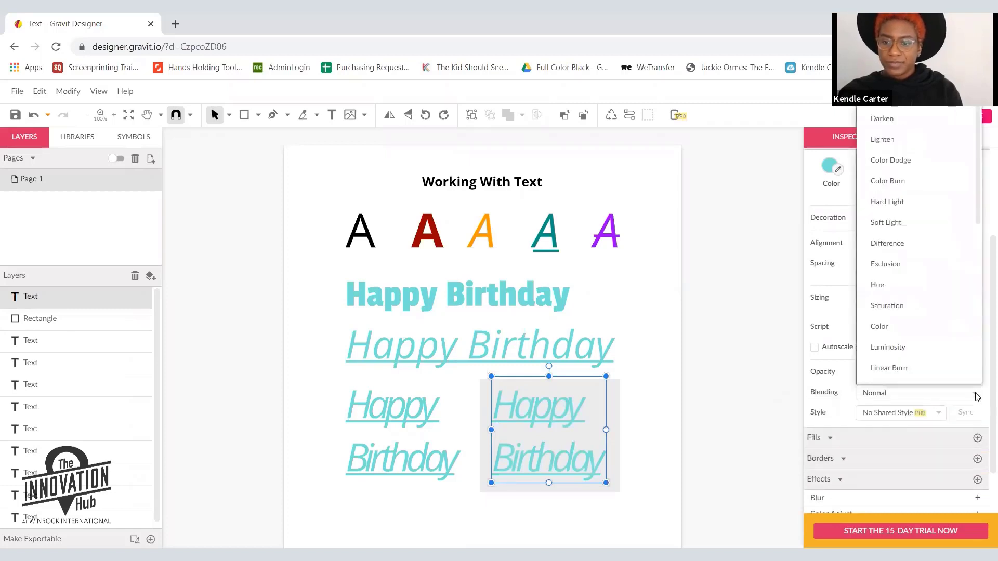
scroll(916, 305, "down", 1)
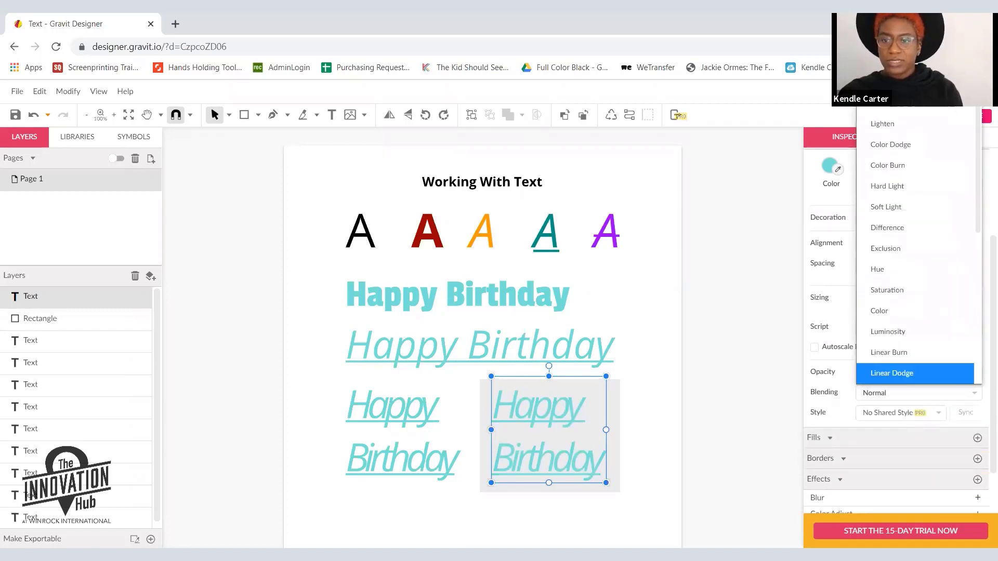
left_click(904, 112)
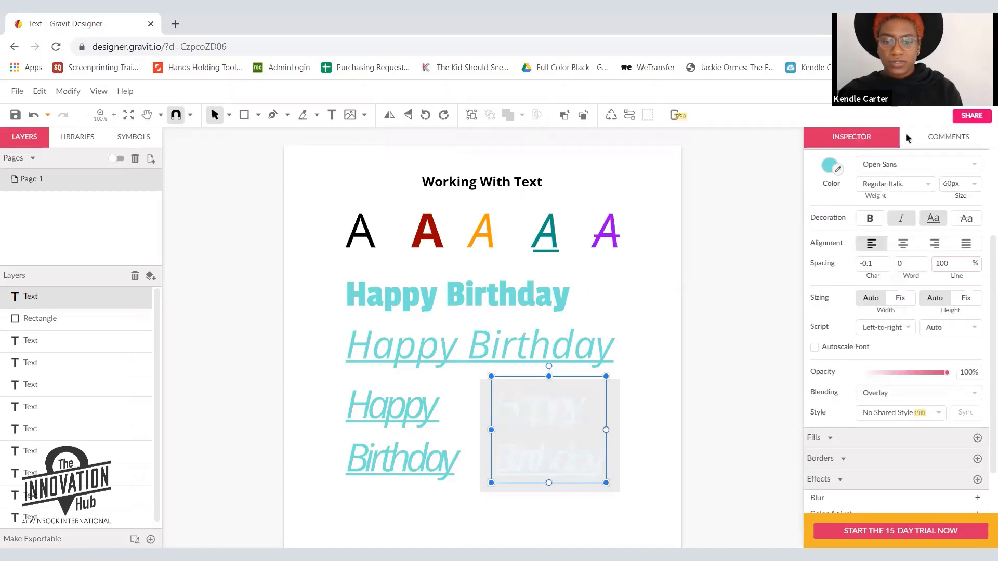
left_click(974, 393)
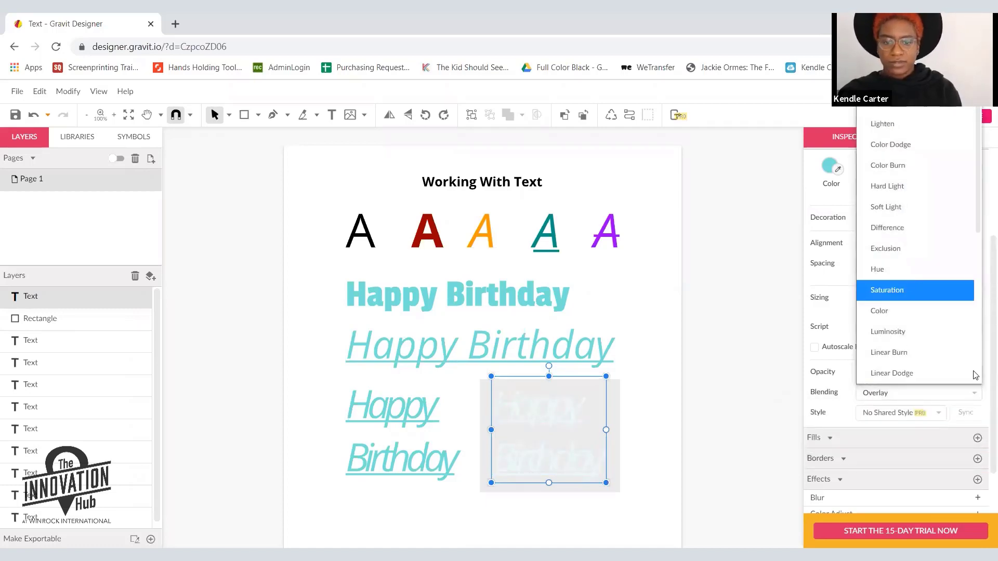
left_click(890, 144)
left_click(973, 393)
scroll(901, 342, "down", 1)
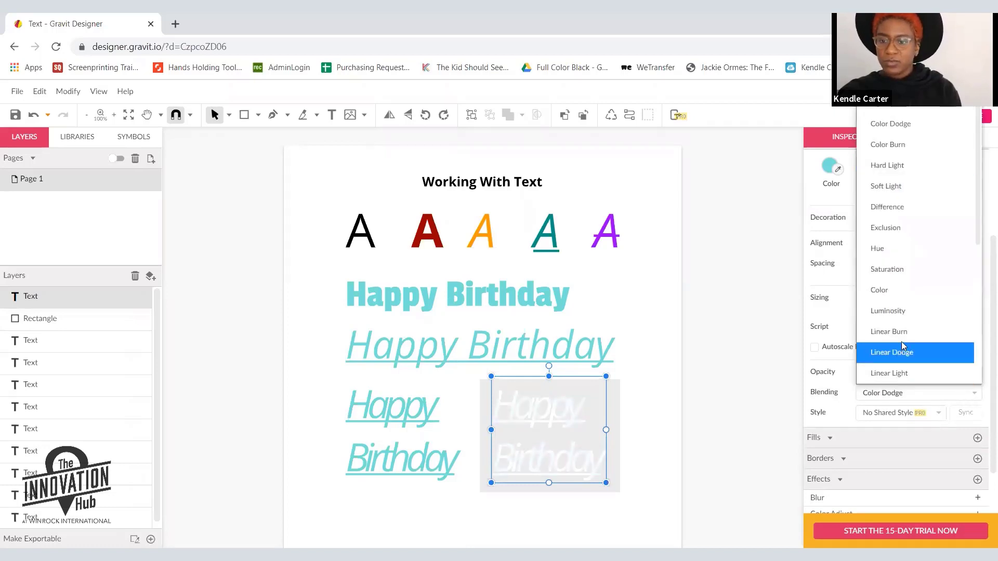
left_click(904, 332)
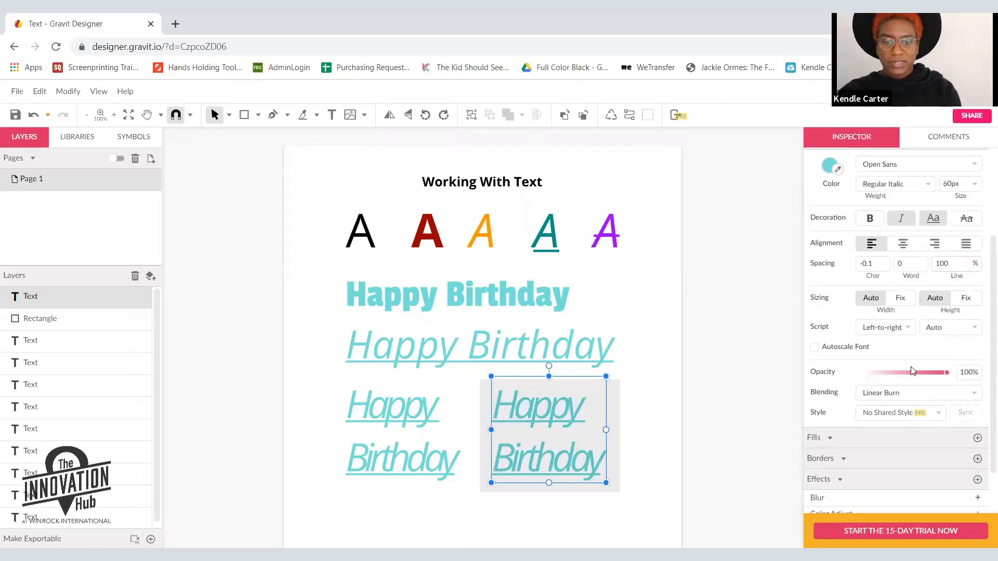
Try the Mask blending mode on the duplicated "Happy Birthday" text, and settle on Sine.
left_click(975, 399)
scroll(904, 364, "down", 3)
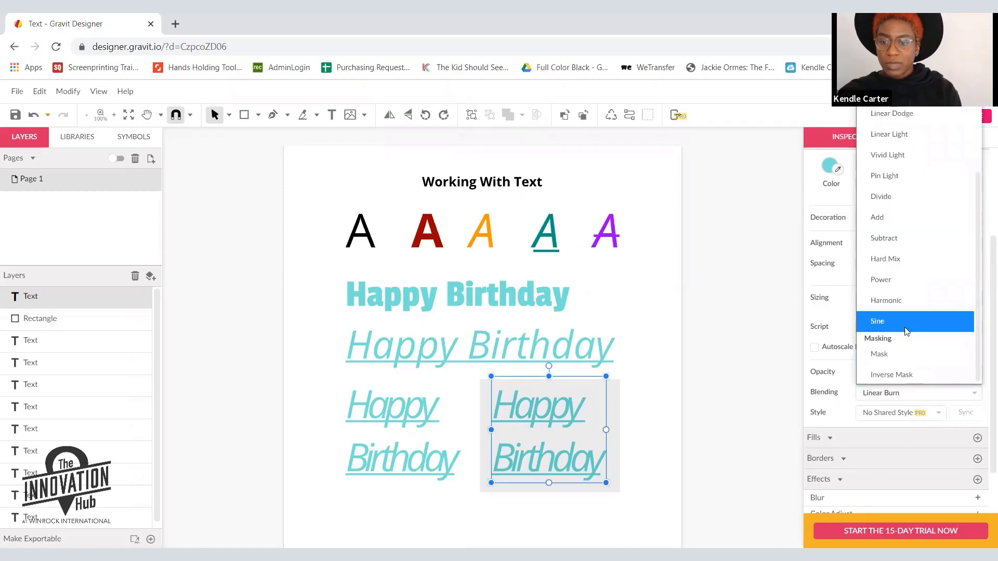
left_click(917, 352)
left_click(974, 397)
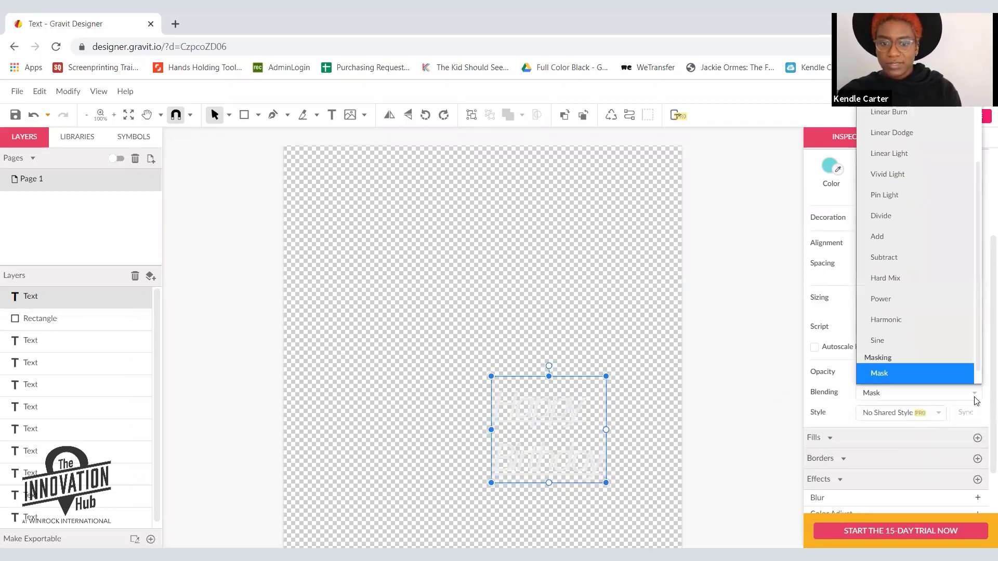
left_click(902, 344)
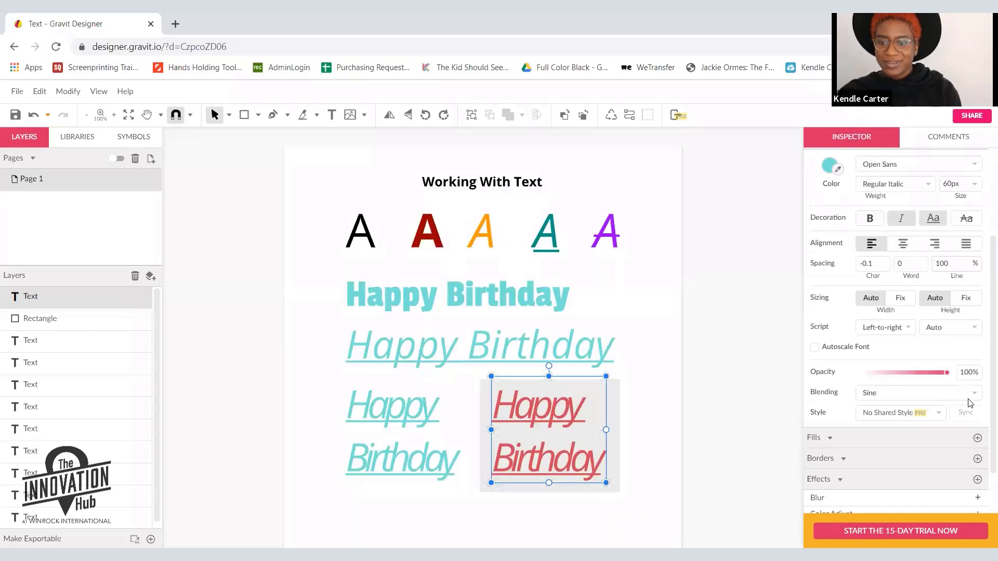